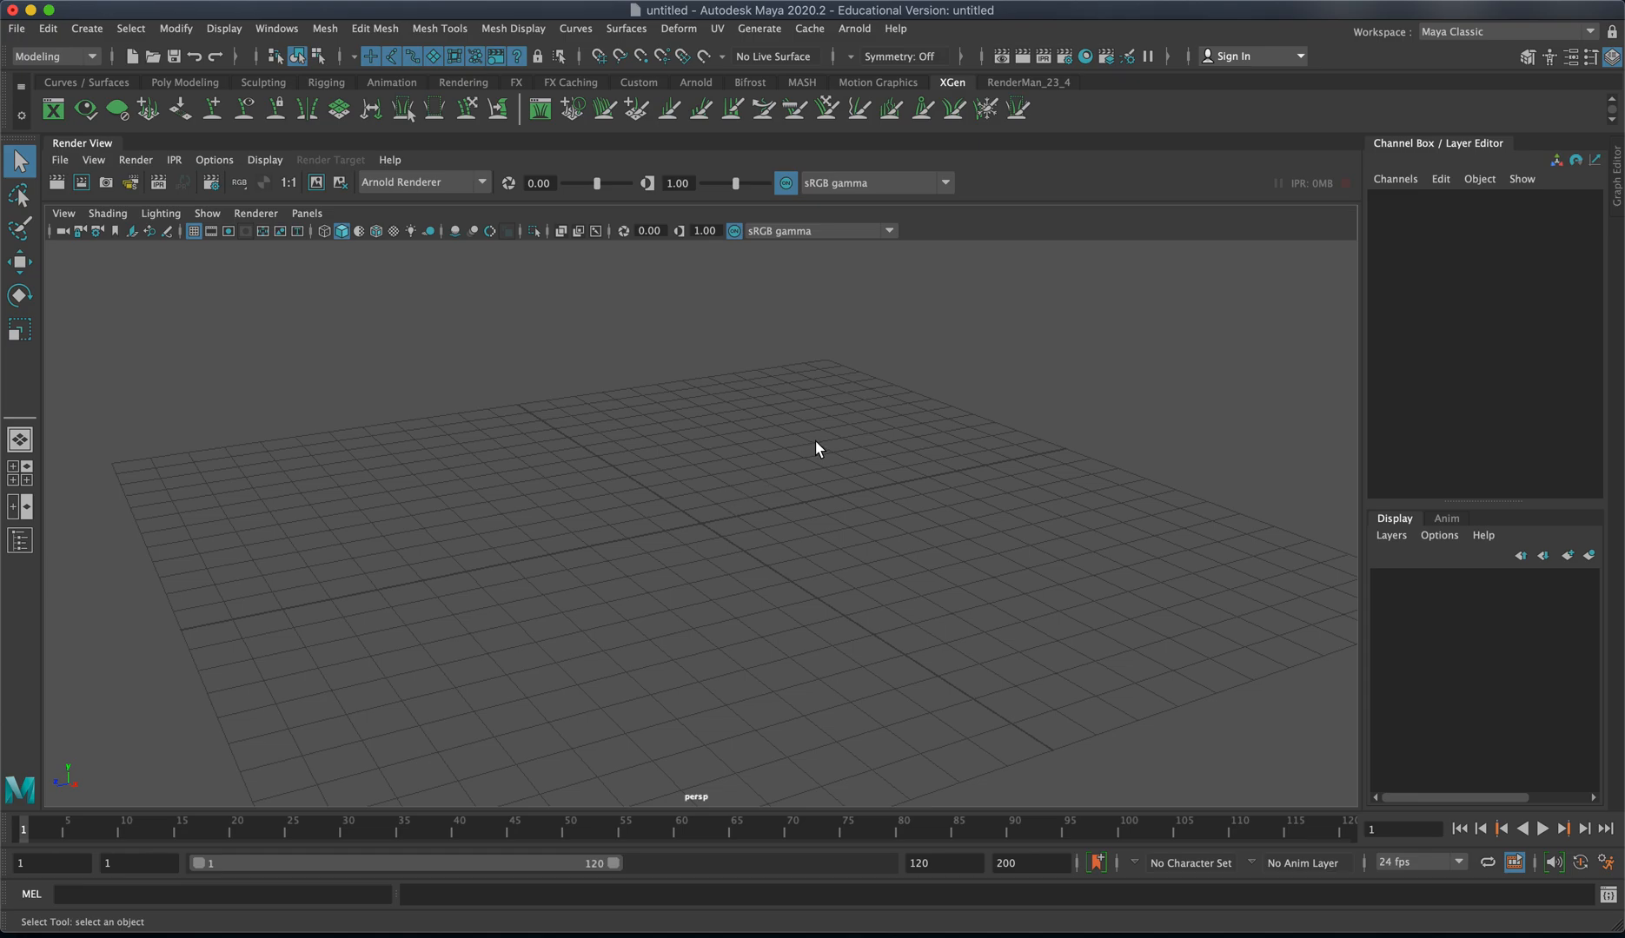
Step: Hide the Channel Box / Layer Editor so the perspective viewport fills the full width
left_click(1612, 55)
left_click(1611, 56)
left_click(1612, 57)
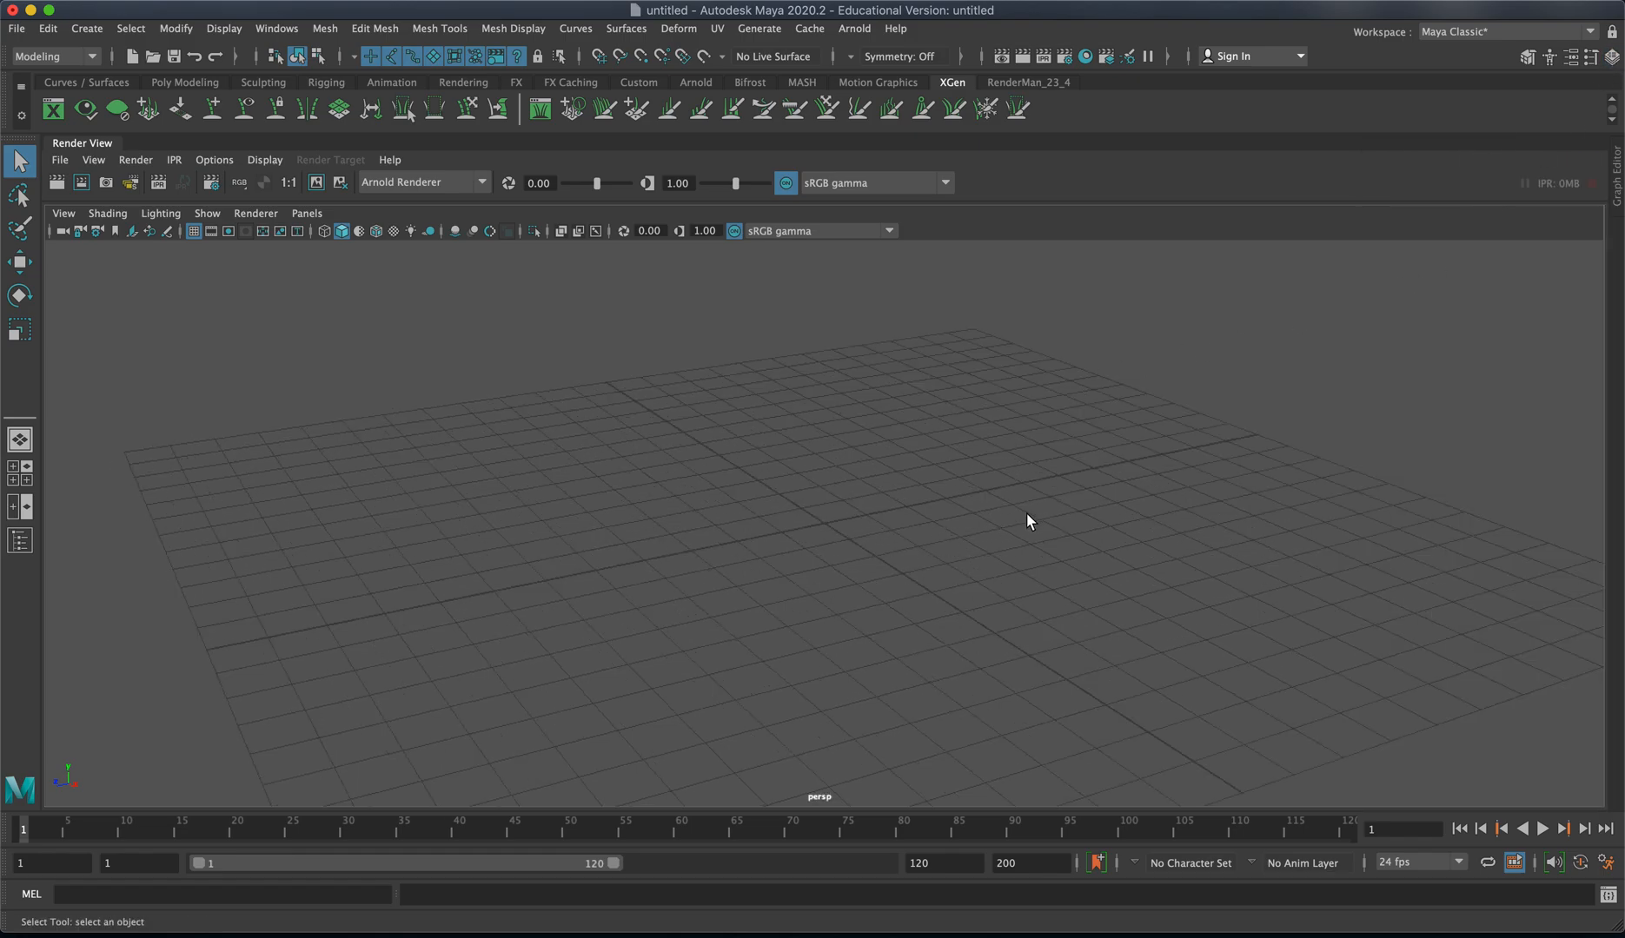
Step: Examine the empty grid in the perspective view by orbiting, panning and zooming the camera
middle_click_drag(901, 565, 857, 528, "alt")
right_click_drag(939, 520, 831, 505, "alt")
left_click_drag(831, 505, 705, 500, "alt")
middle_click_drag(817, 514, 761, 524, "alt")
mouse_move(762, 524)
left_mouse_down("alt")
mouse_move(784, 516)
mouse_move(757, 529)
left_mouse_up("alt")
right_click_drag(681, 518, 770, 526, "alt")
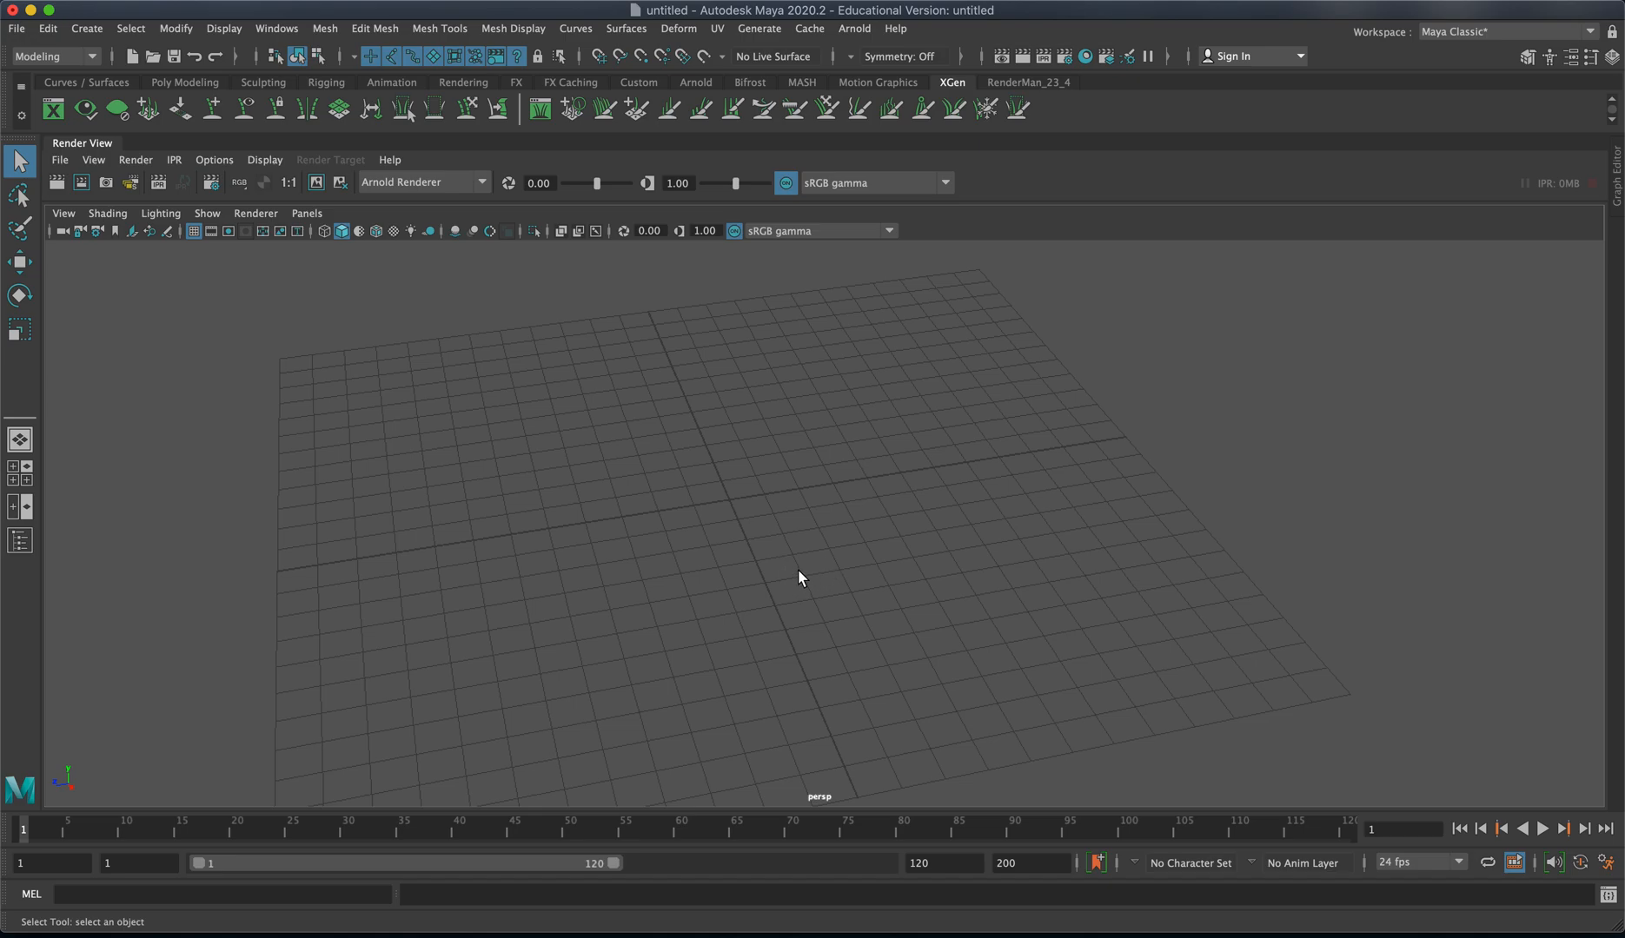
right_click_drag(819, 569, 712, 548, "alt")
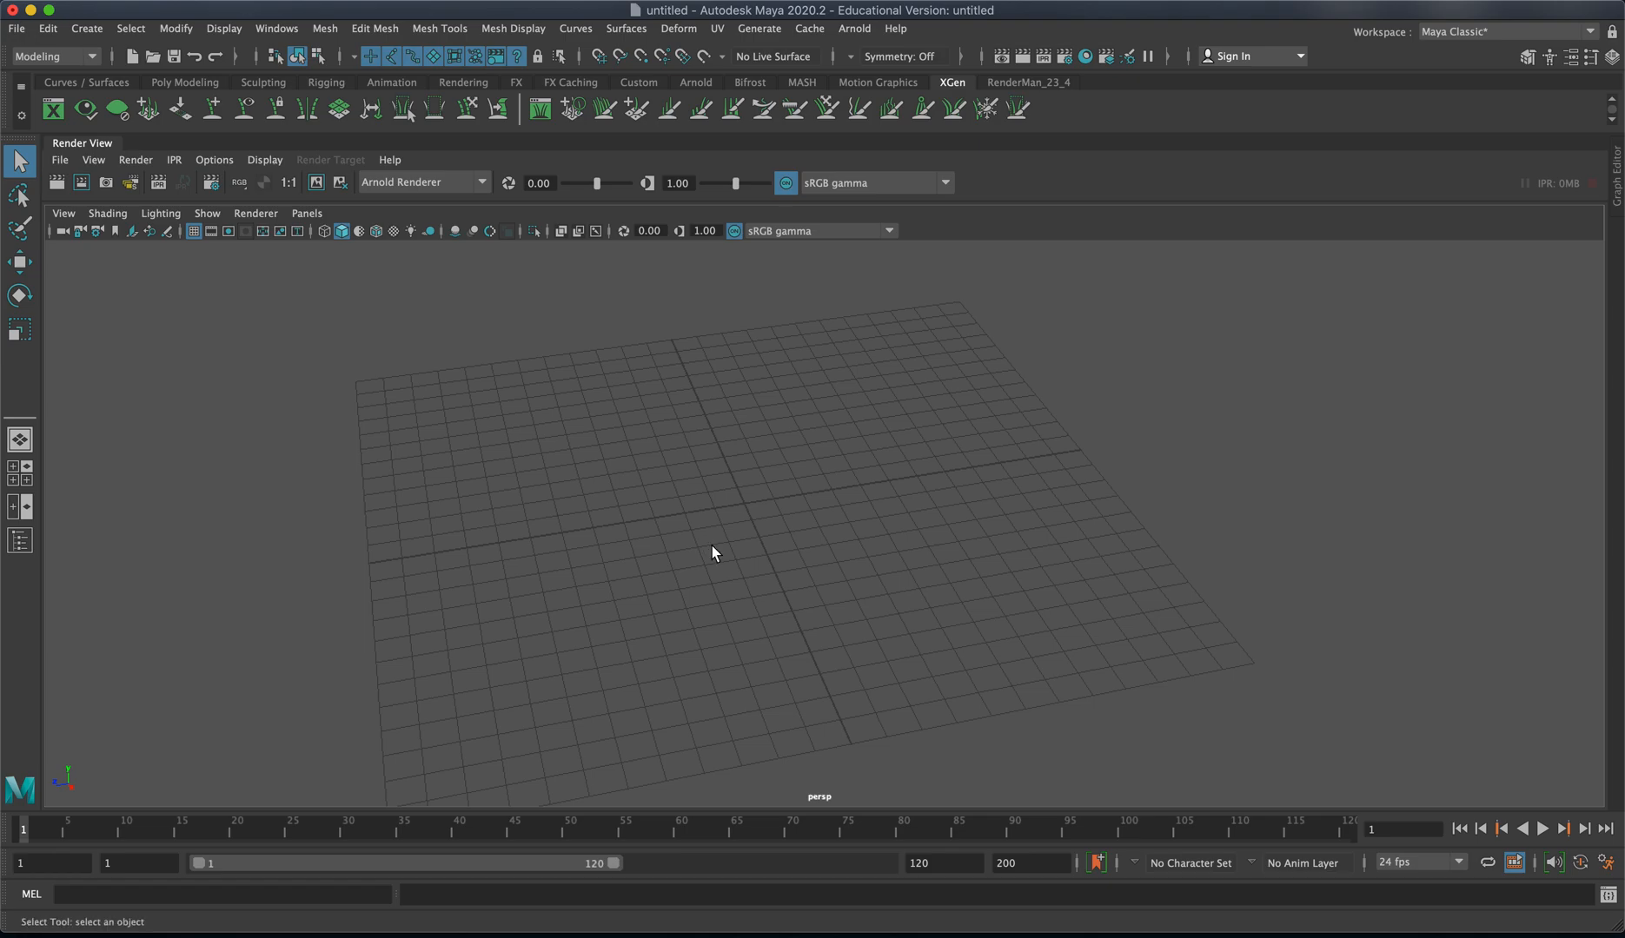
mouse_move(714, 555)
middle_mouse_down("alt")
mouse_move(846, 548)
mouse_move(675, 565)
mouse_move(946, 540)
mouse_move(728, 530)
middle_mouse_up("alt")
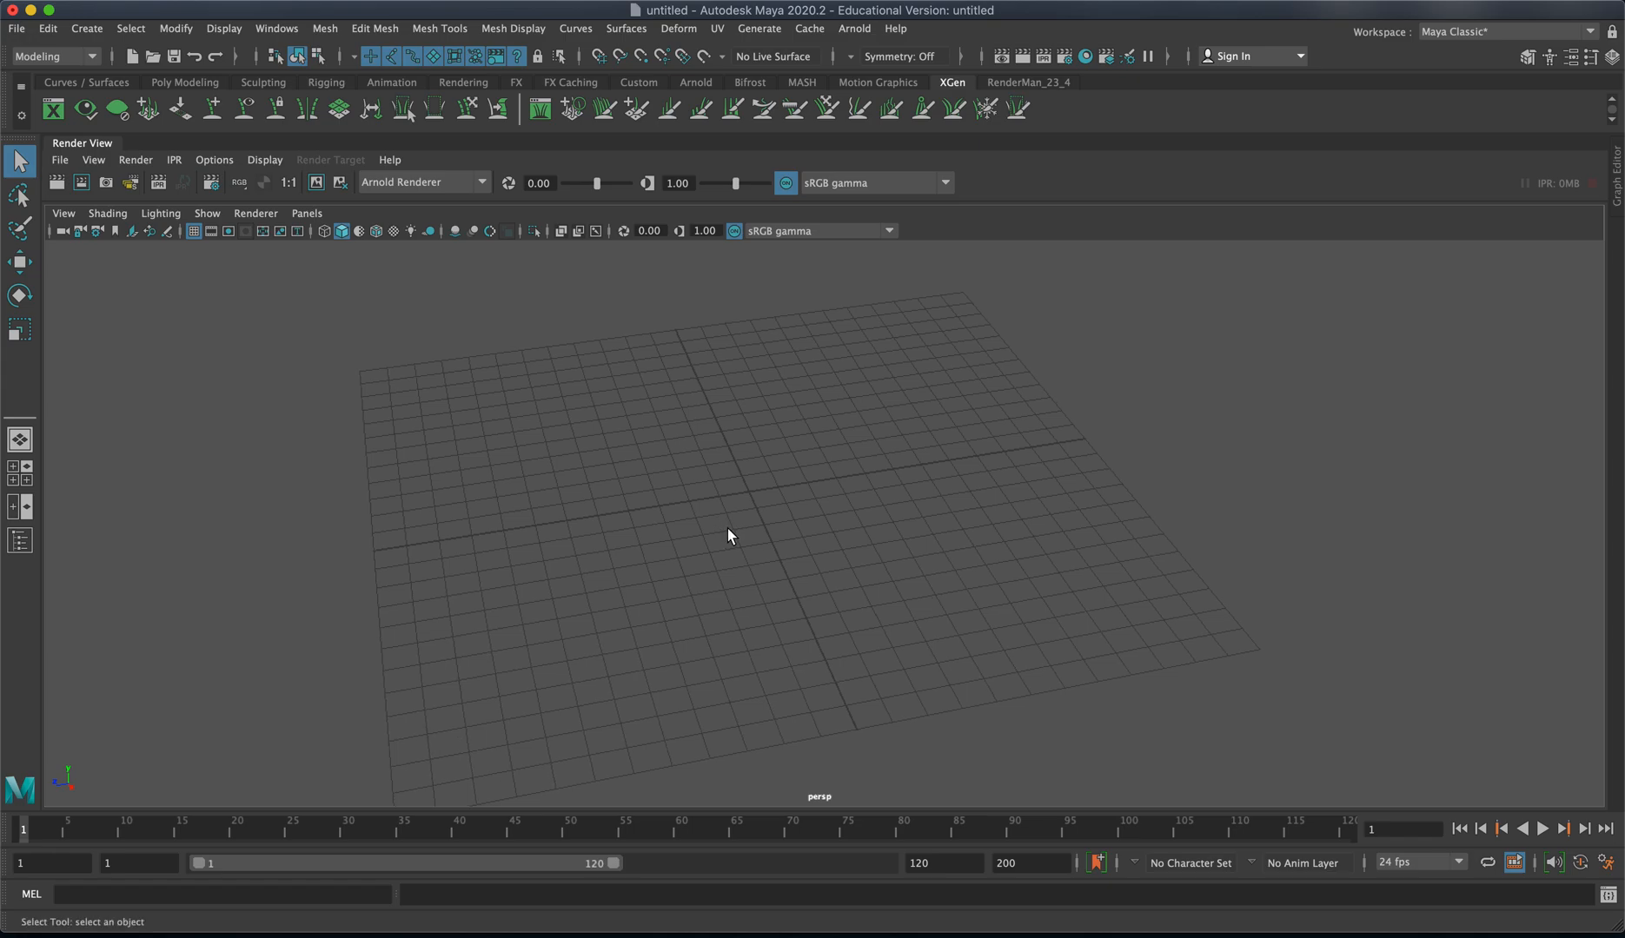
mouse_move(728, 530)
left_mouse_down("alt")
mouse_move(954, 515)
mouse_move(711, 511)
mouse_move(860, 522)
mouse_move(745, 531)
left_mouse_up("alt")
scroll(745, 532, "down", 2)
scroll(868, 538, "up", 2)
scroll(839, 521, "down", 2)
right_click_drag(809, 533, 1233, 569, "alt")
middle_click_drag(1176, 548, 1133, 502, "alt")
middle_click_drag(988, 523, 951, 512, "alt")
right_click_drag(951, 512, 761, 522, "alt")
left_click_drag(801, 453, 773, 486, "alt")
Step: View the scene in the four-view layout and in full-size side, front and perspective views, ending in perspective
key("space")
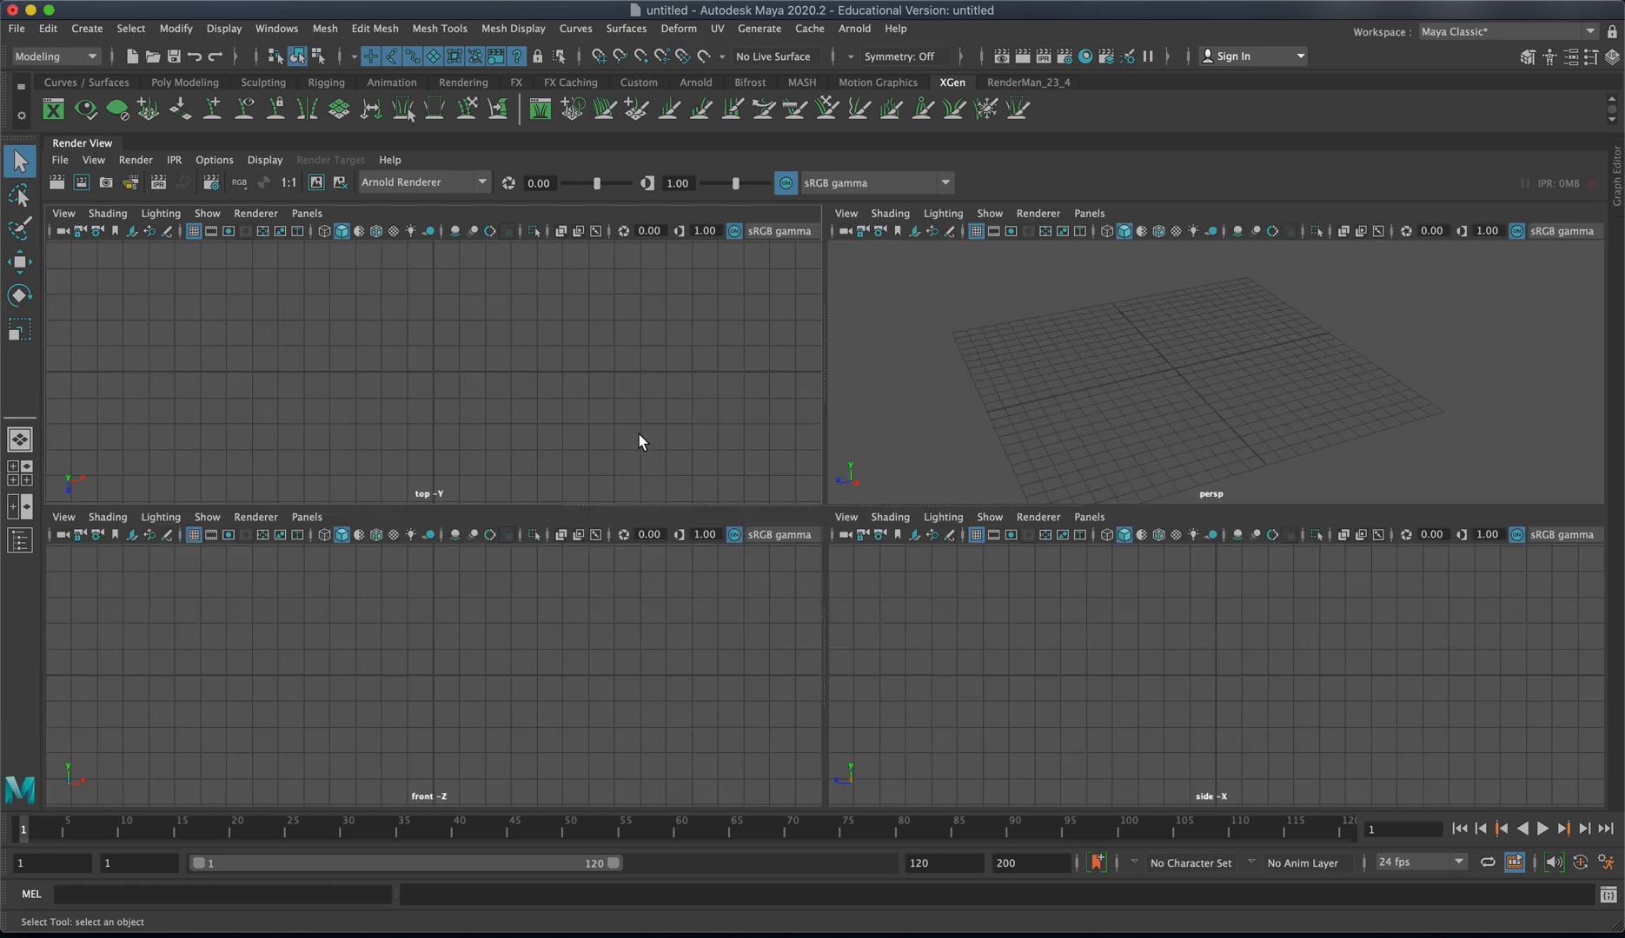
key("space")
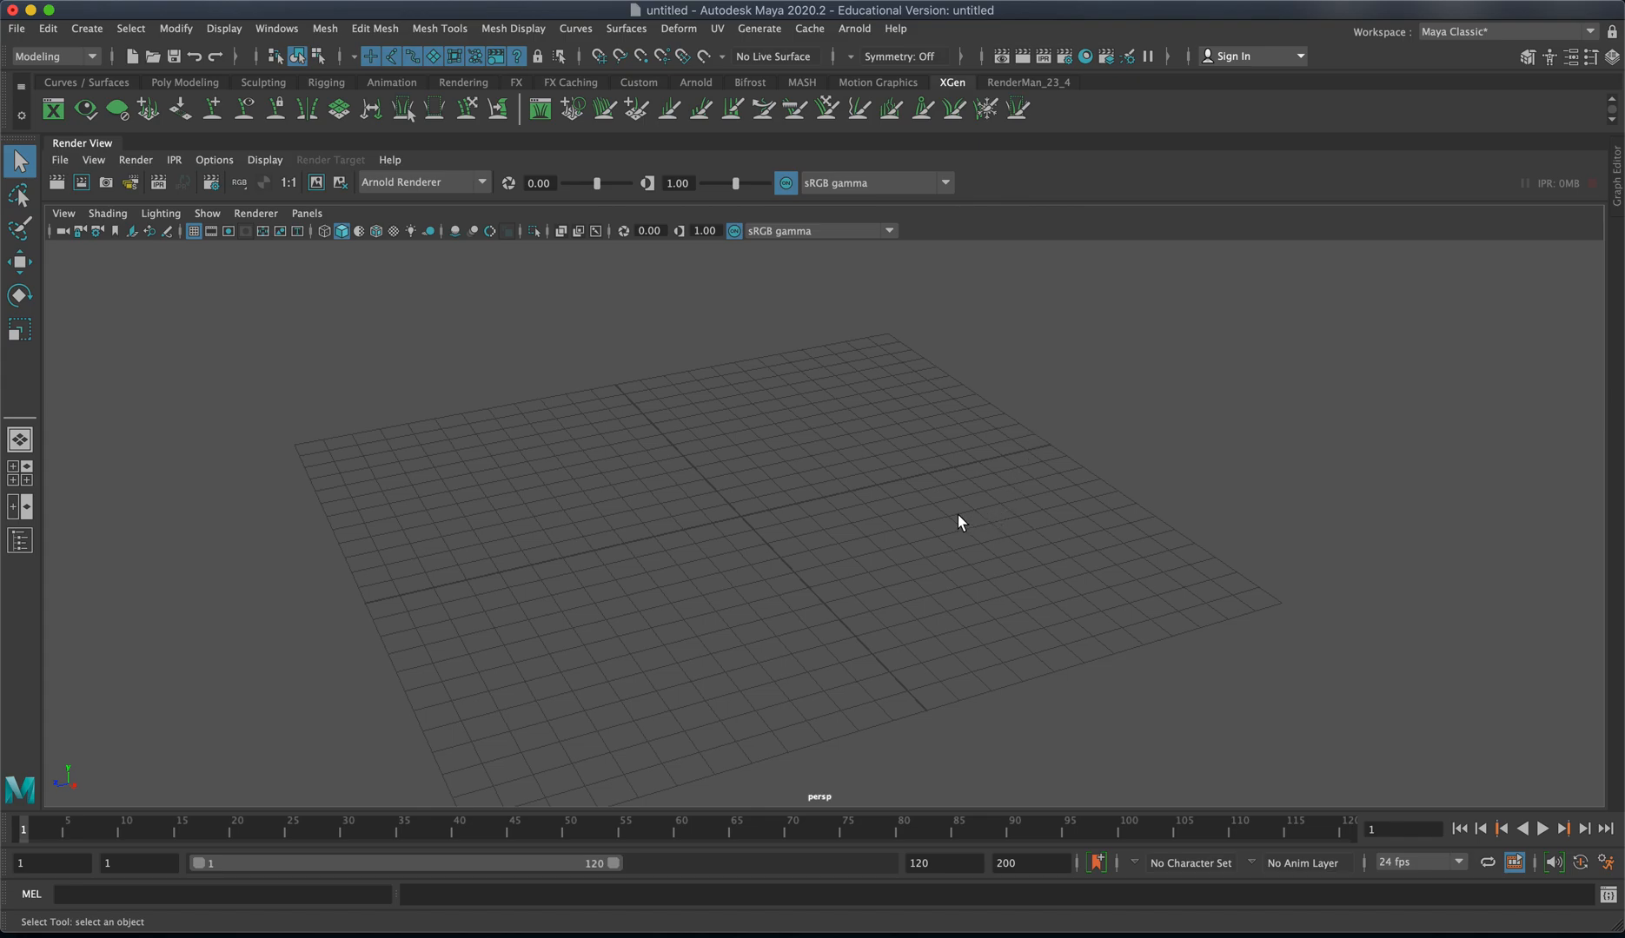
key("space")
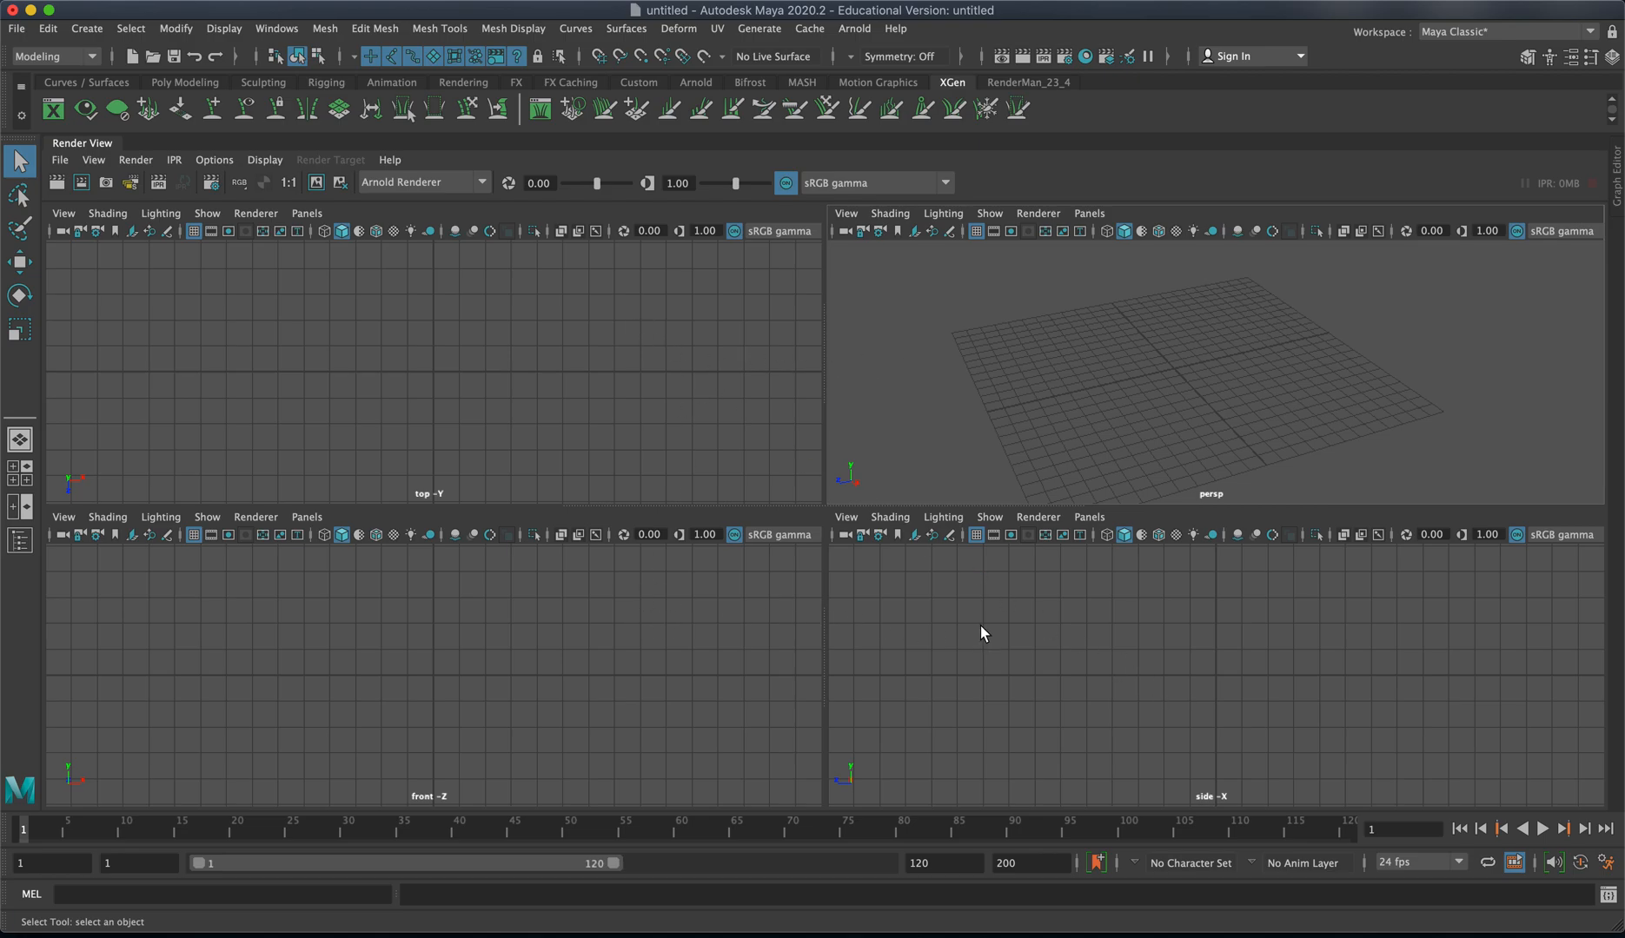
key("space")
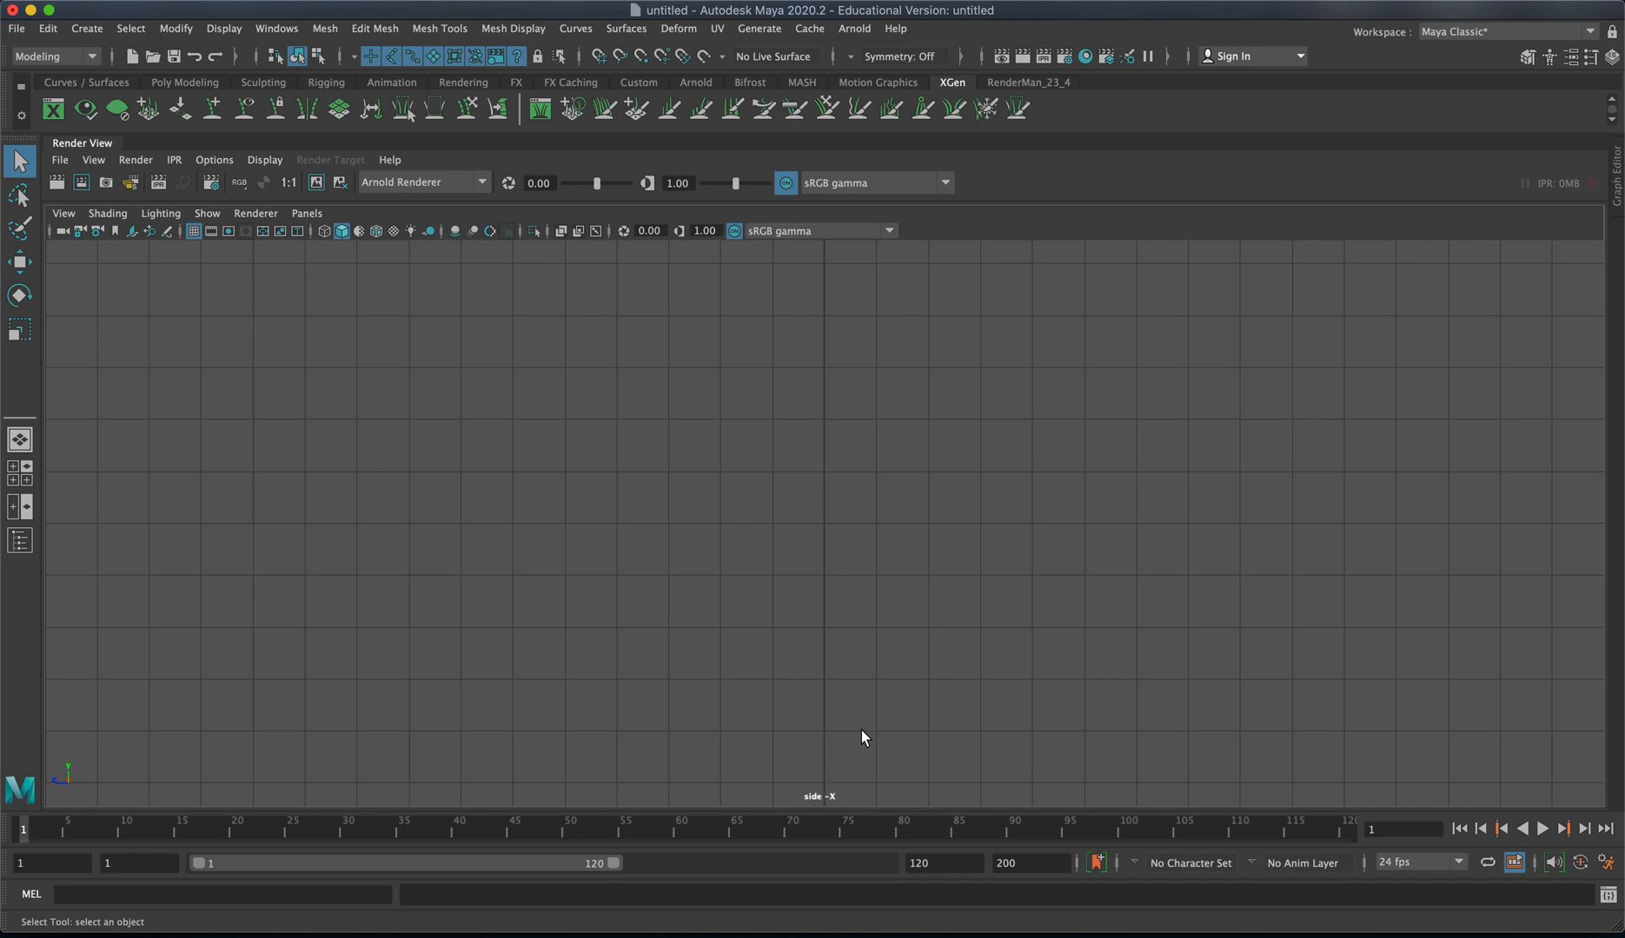
key("space")
key("space")
key("space")
key("space")
key("space")
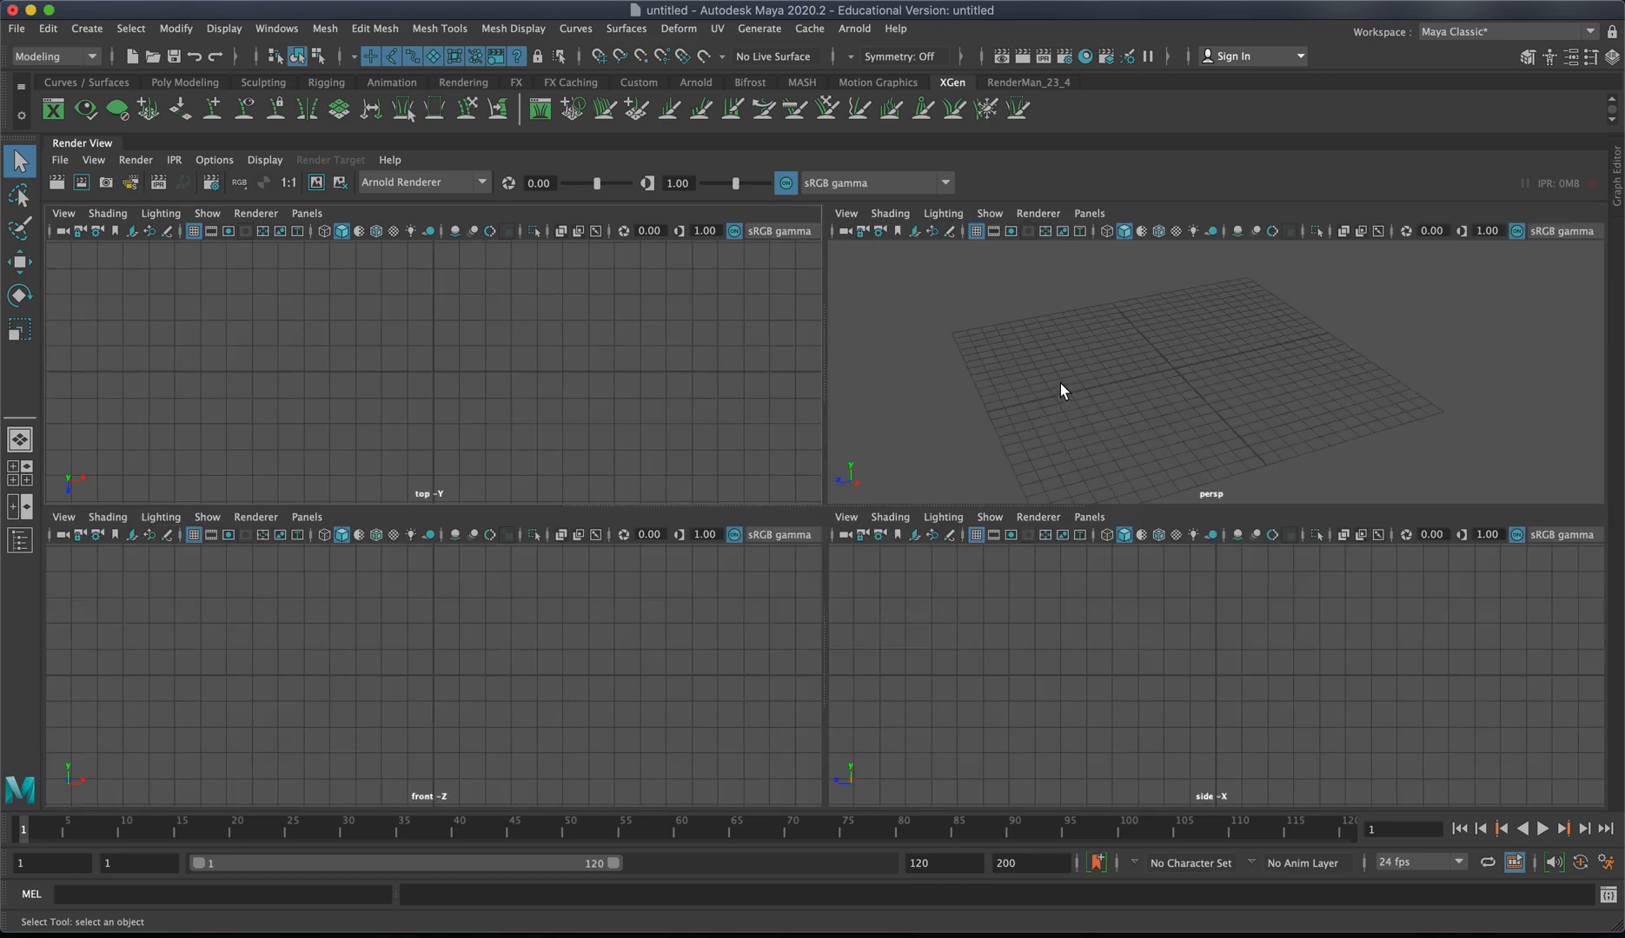
key("space")
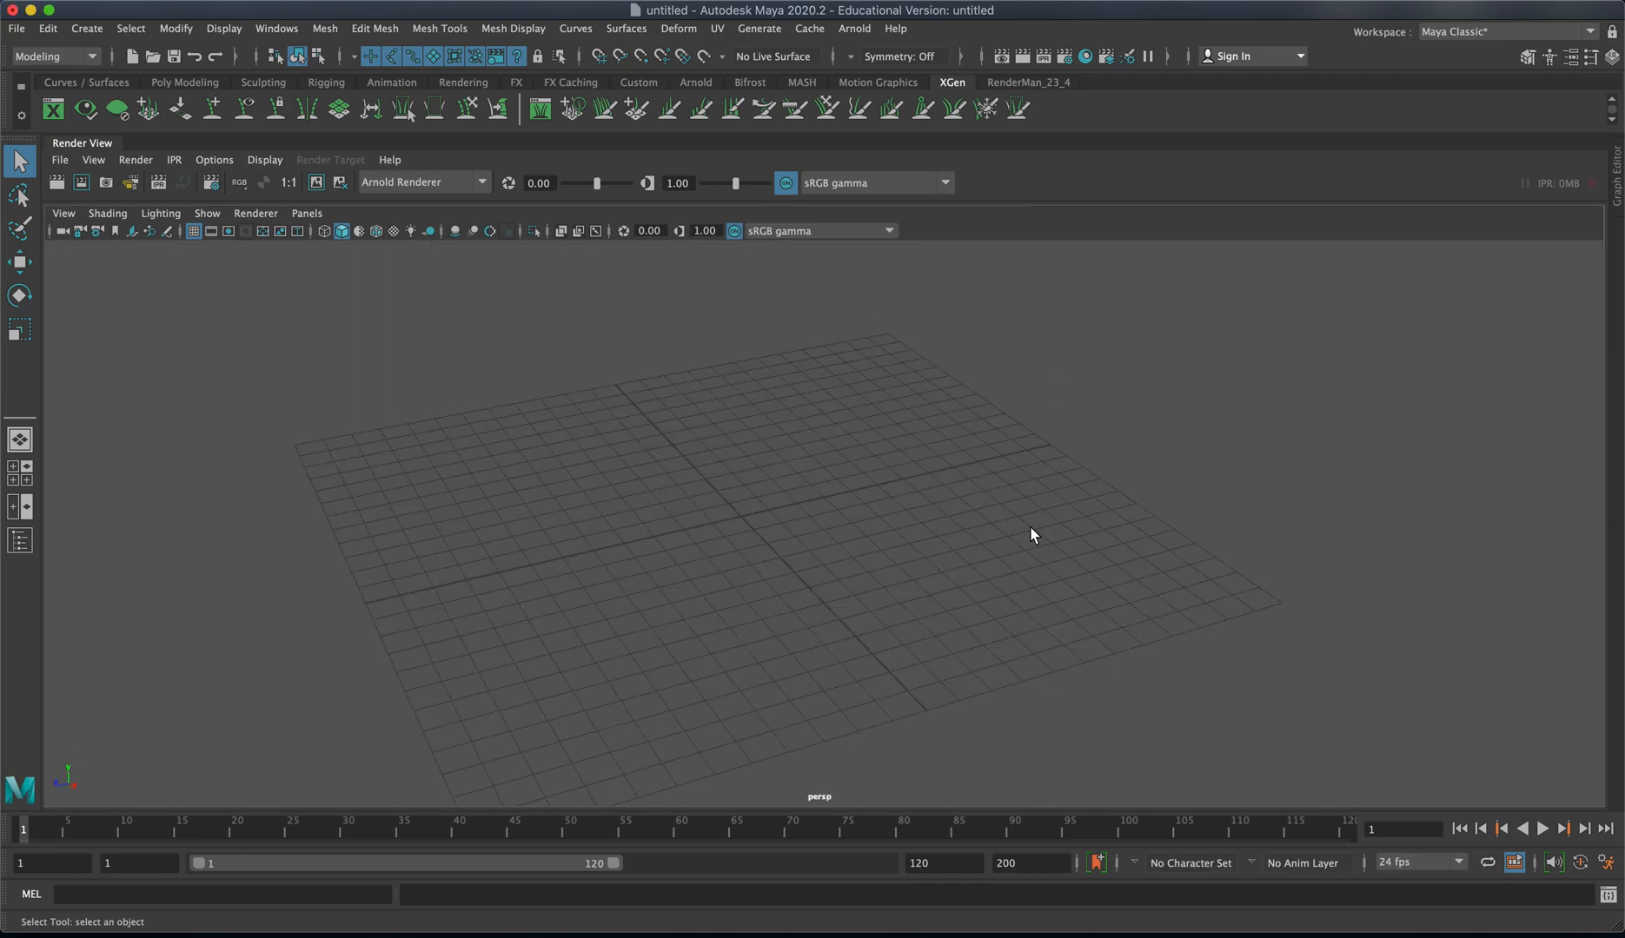
mouse_move(743, 528)
left_mouse_down("alt")
mouse_move(757, 515)
mouse_move(763, 533)
left_mouse_up("alt")
key("space")
key("space")
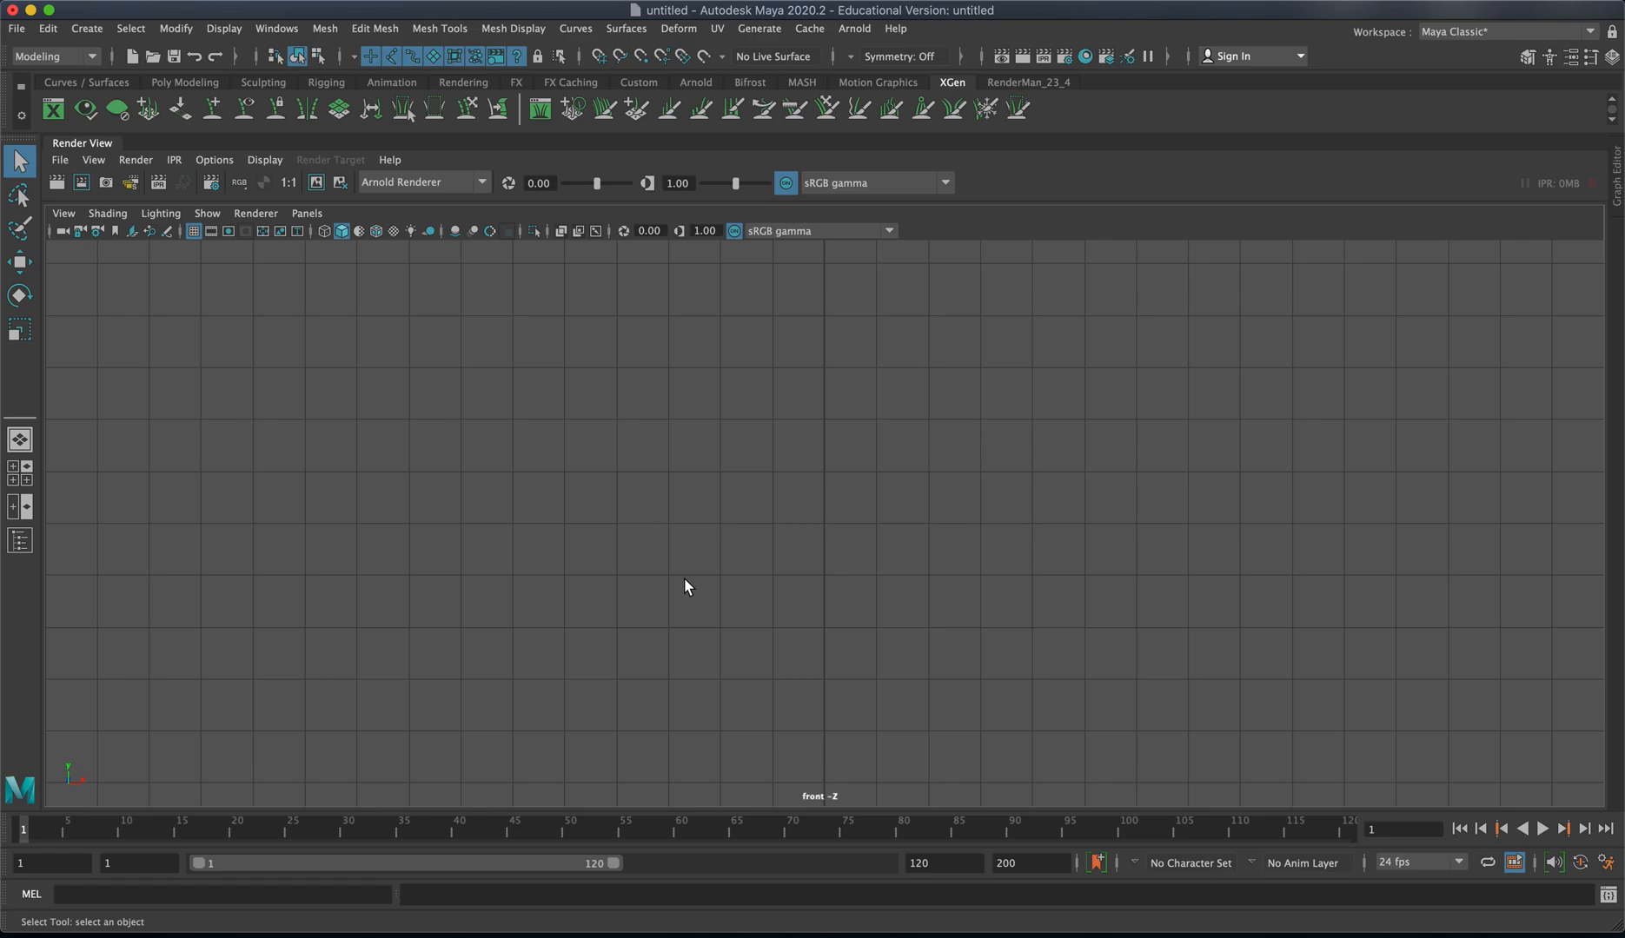
key("space")
key("space")
middle_click_drag(882, 498, 736, 504, "alt")
right_click_drag(736, 504, 726, 536, "alt")
left_click_drag(725, 536, 663, 549, "alt")
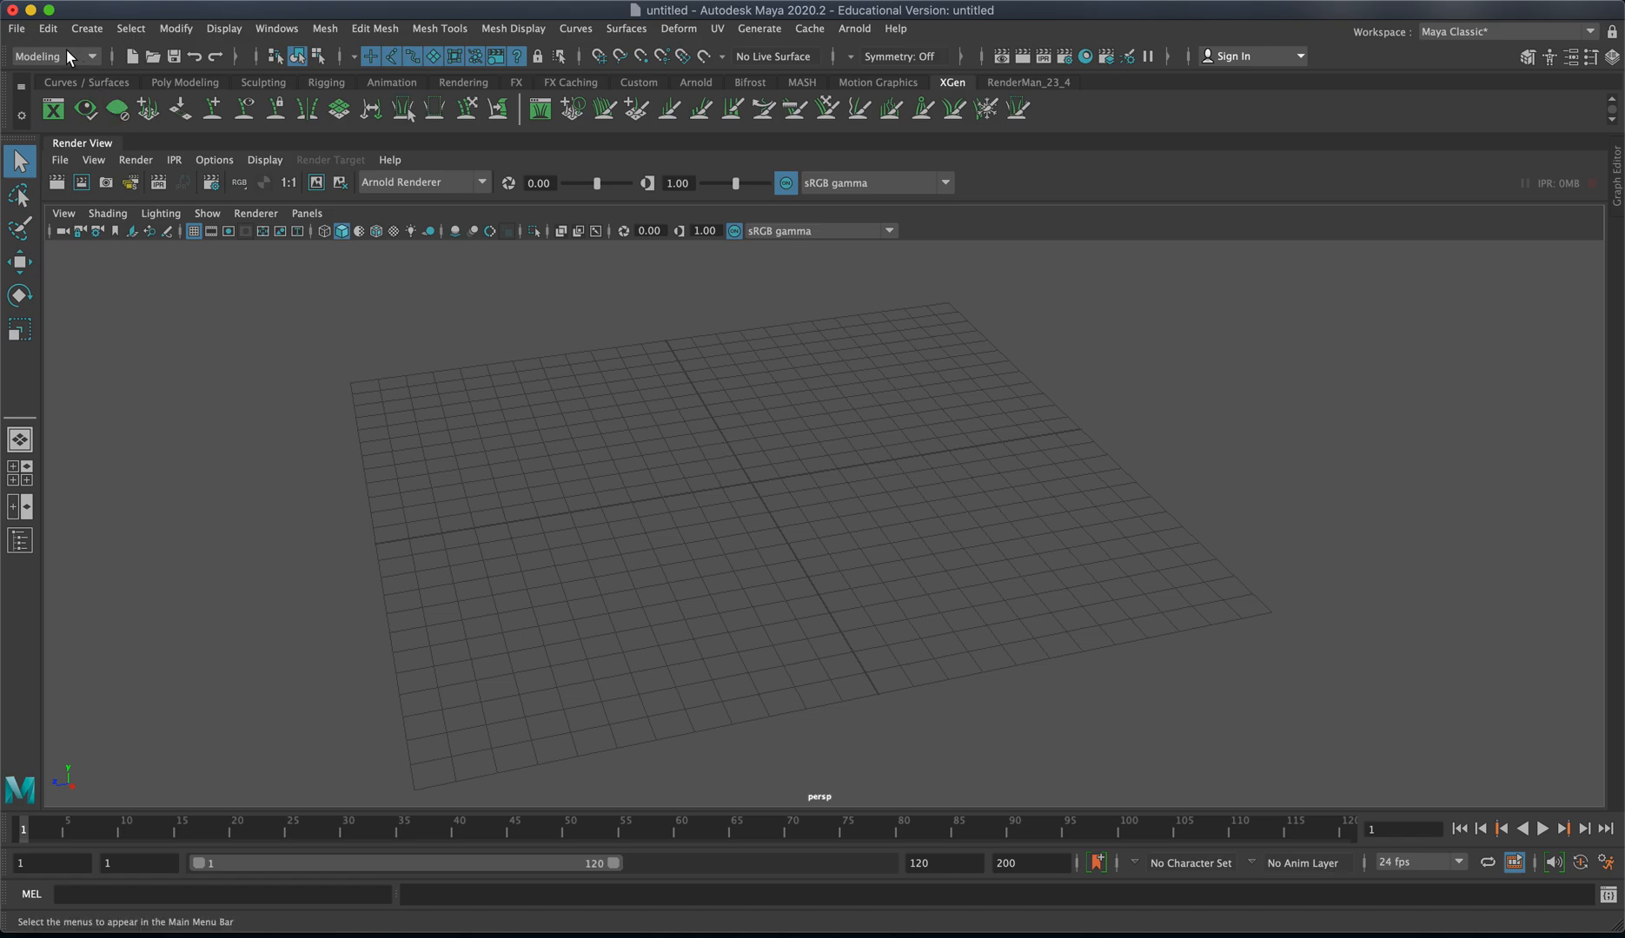
Step: Choose the Modeling menu set for the main menus
left_click(41, 53)
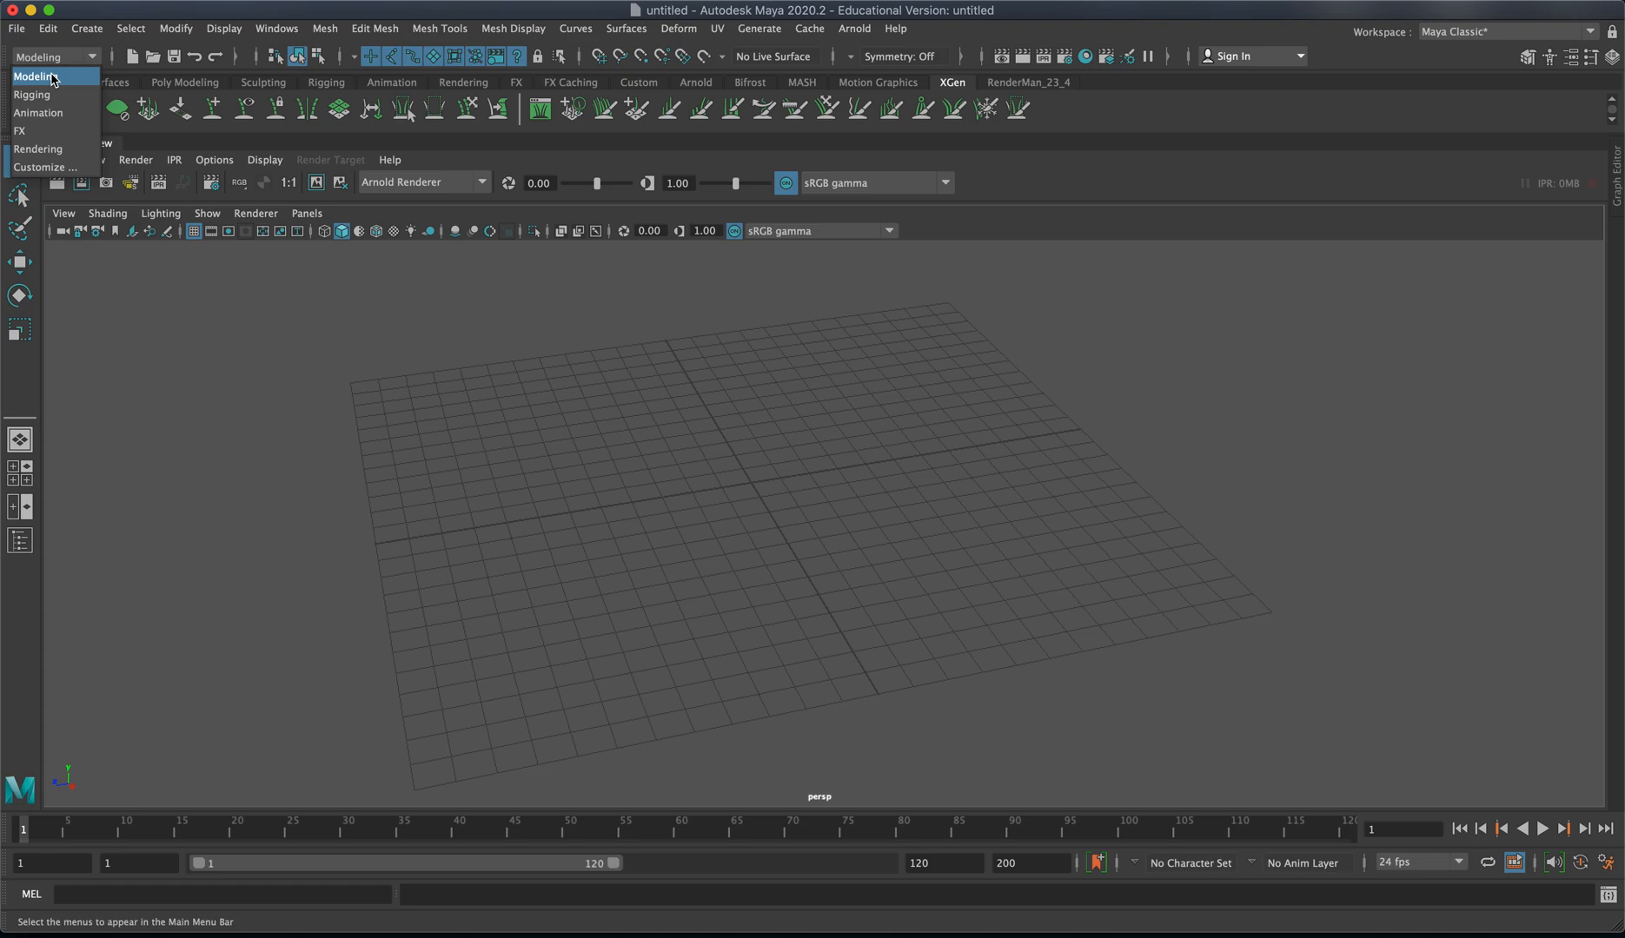
left_click(50, 72)
left_click(55, 53)
left_click(73, 86)
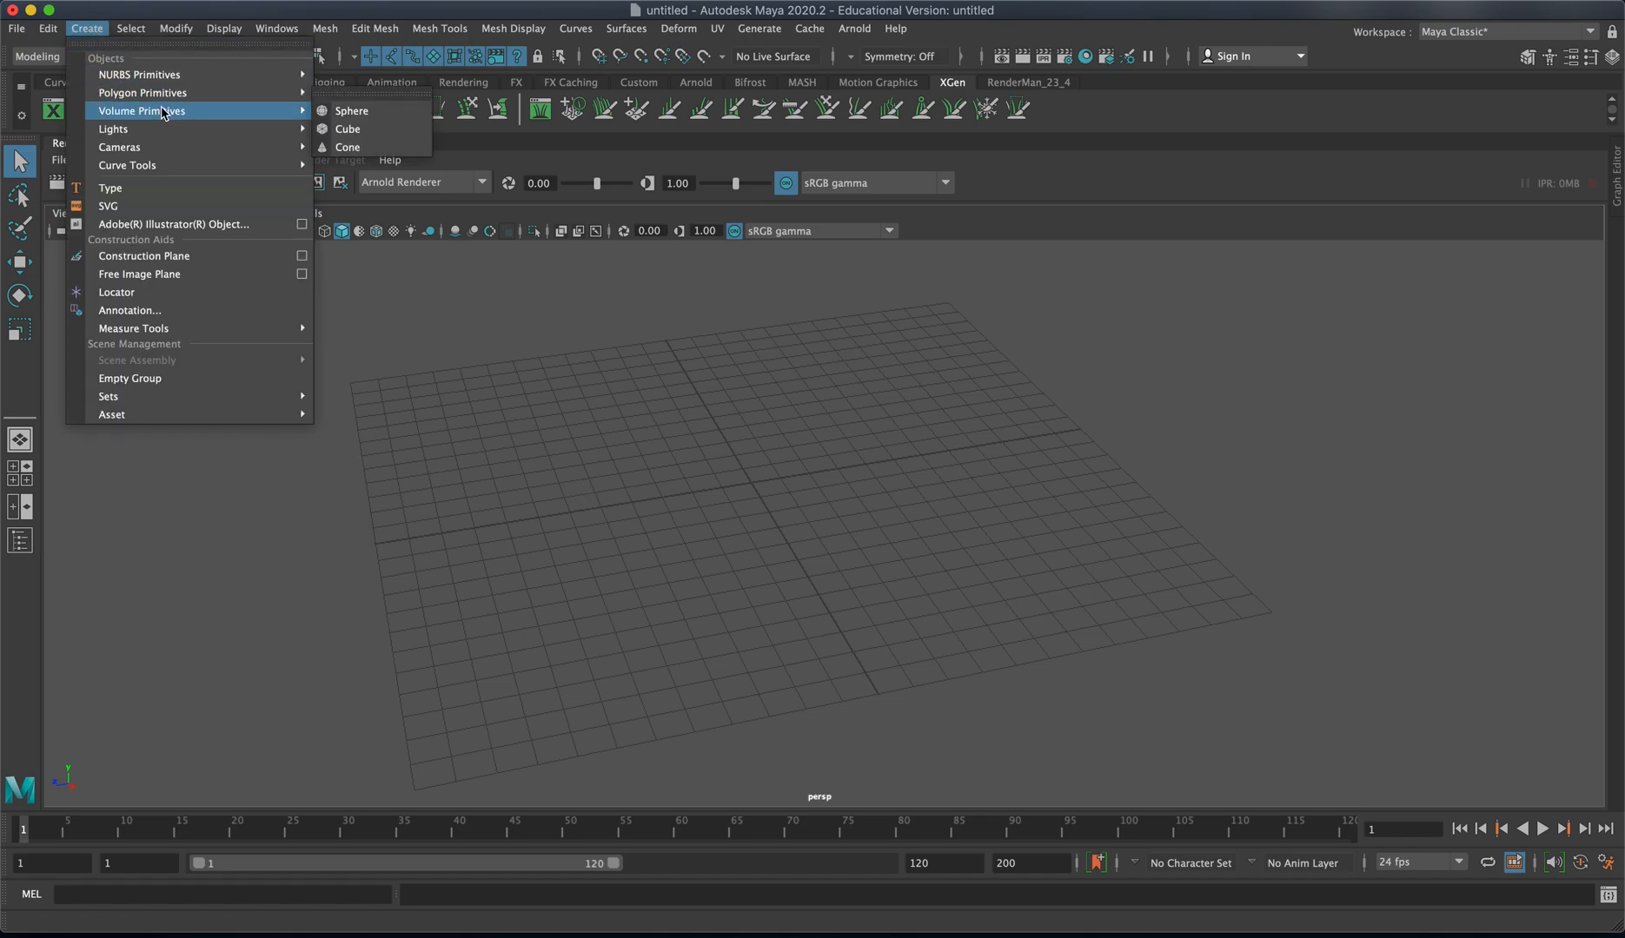
Step: Tear off the Polygon Primitives list as a floating window beside the grid
mouse_move(285, 94)
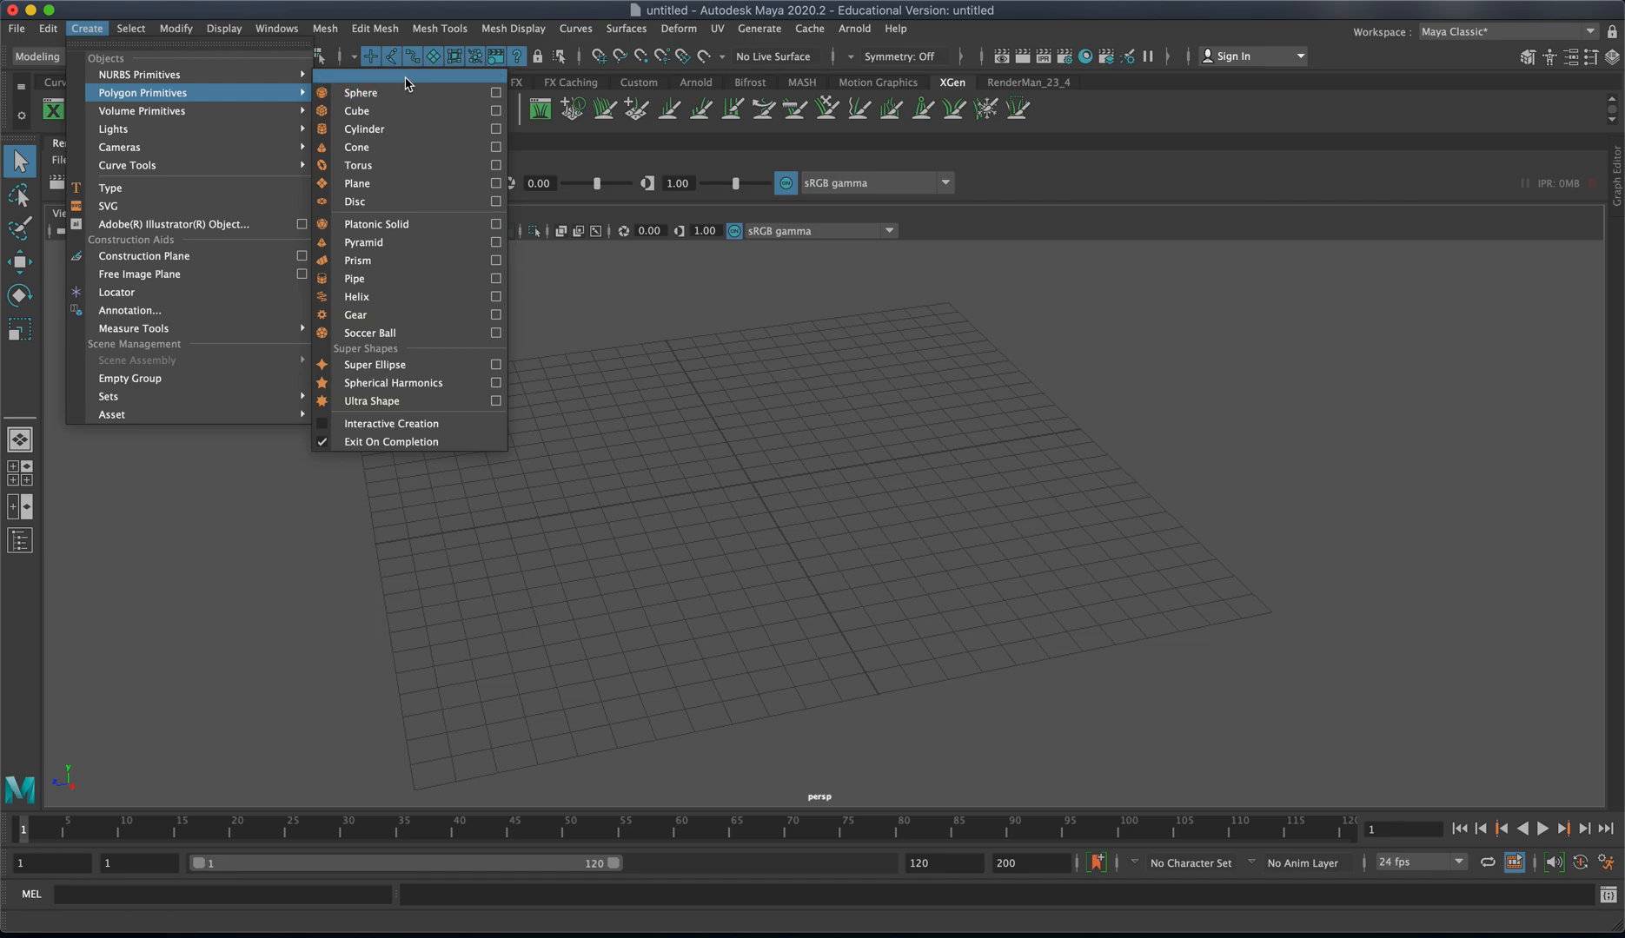
left_click(405, 83)
left_click_drag(409, 62, 182, 309)
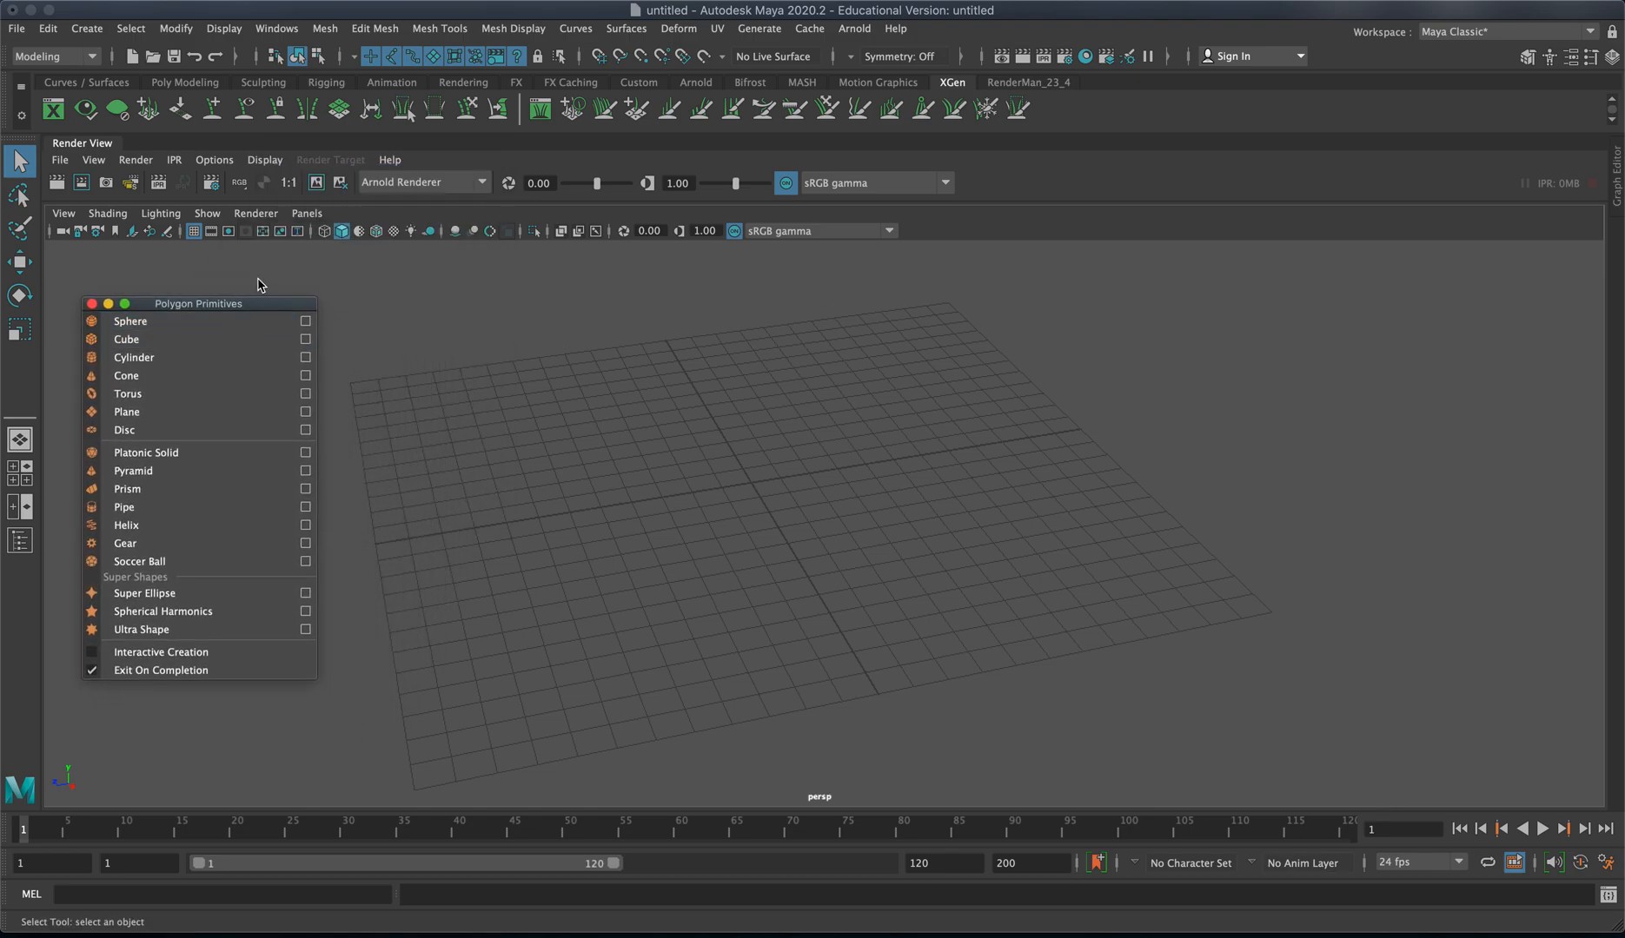
Step: Create a polygon sphere and move it along the Z axis from the origin towards the grid's far edge
left_click(209, 326)
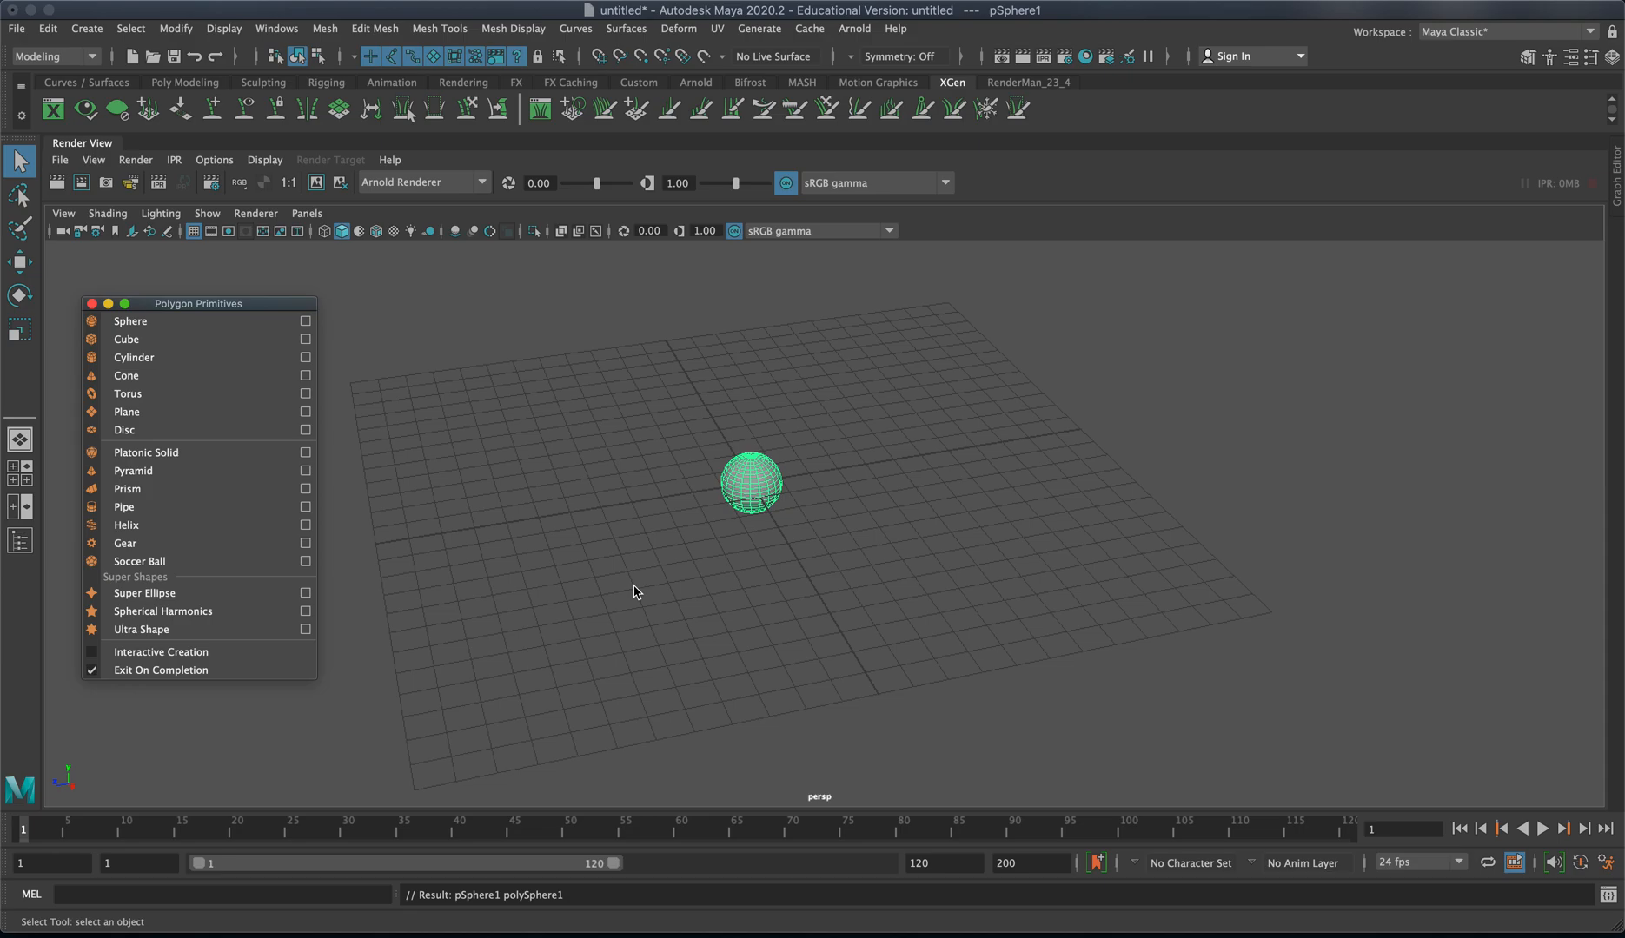
key("w")
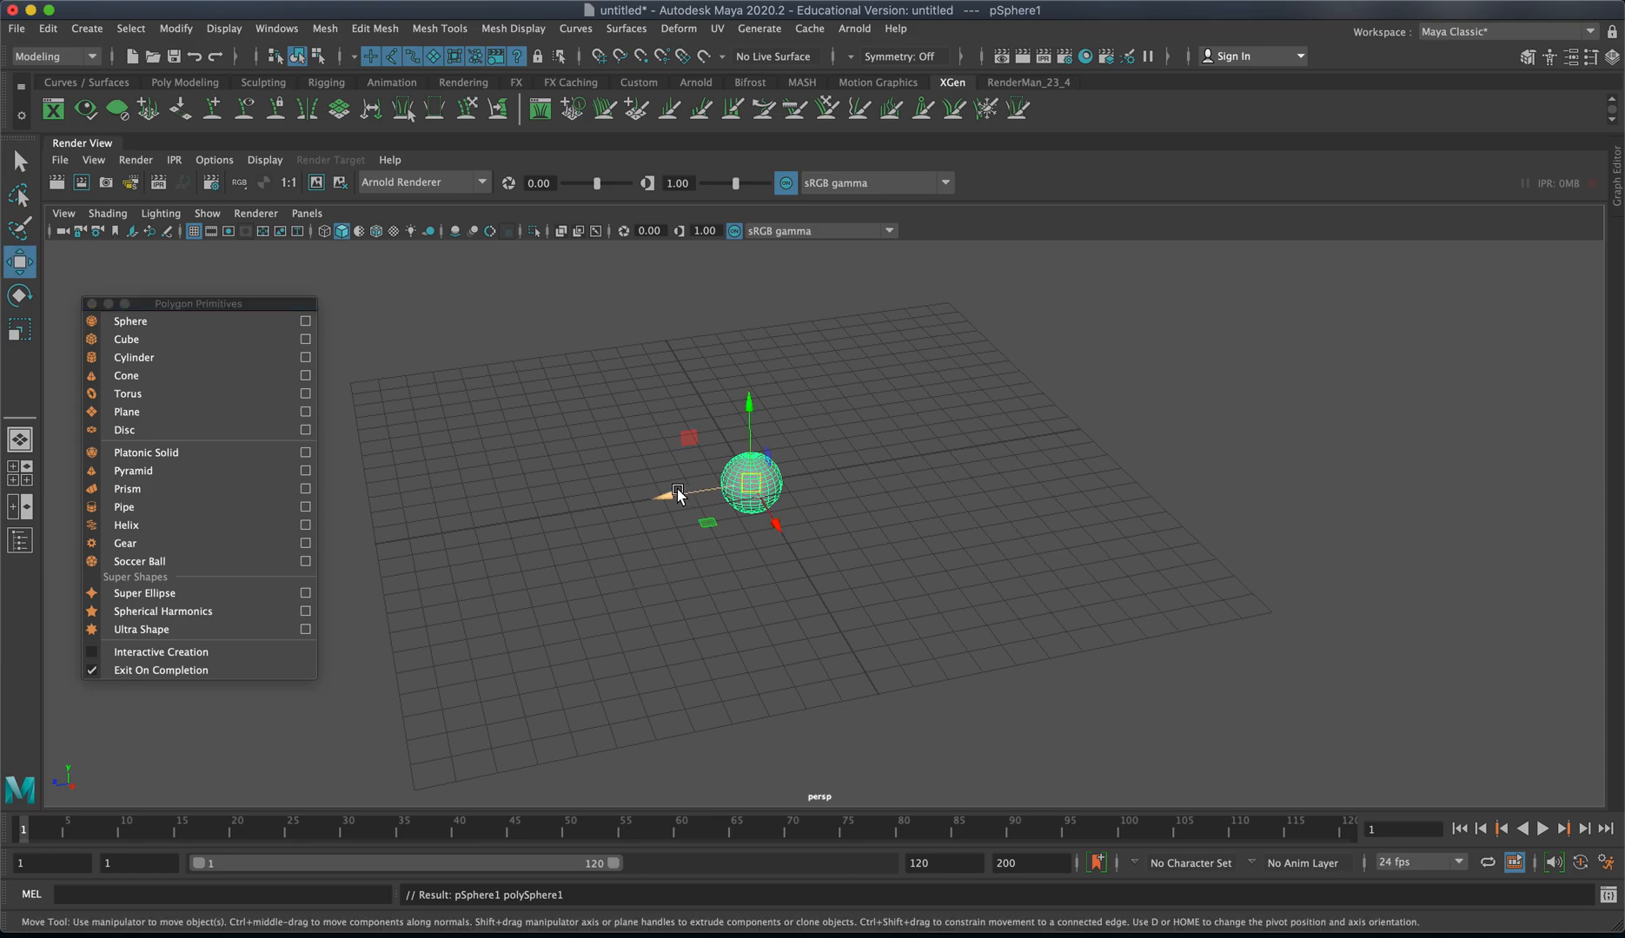
key("e")
key("r")
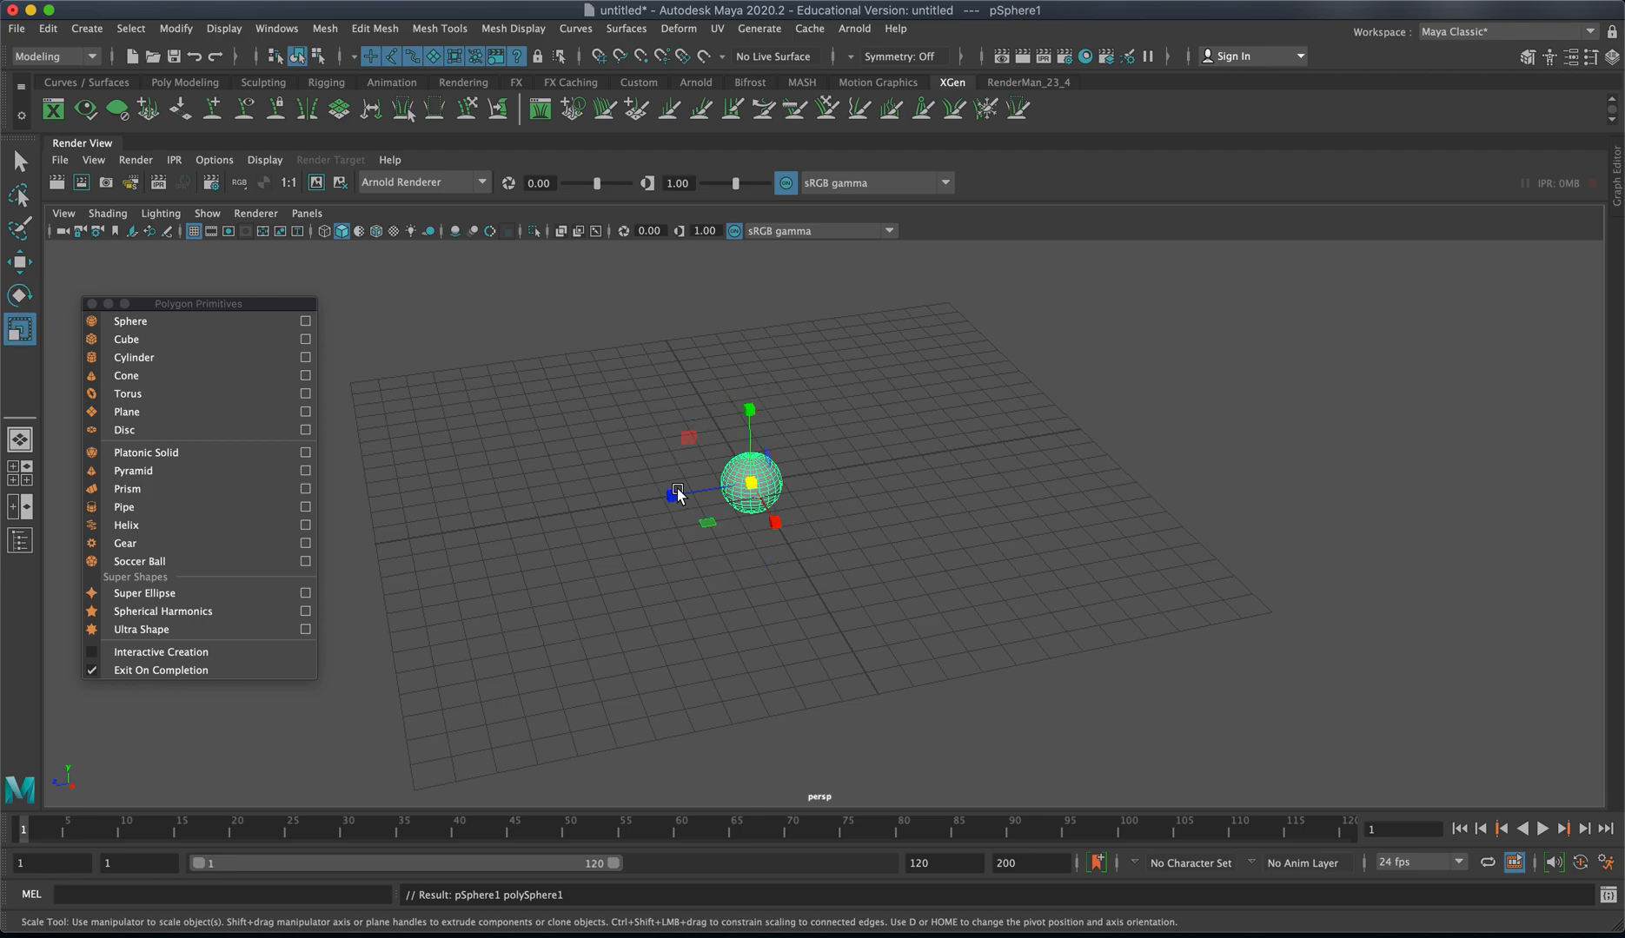
key("w")
left_click_drag(674, 496, 991, 469)
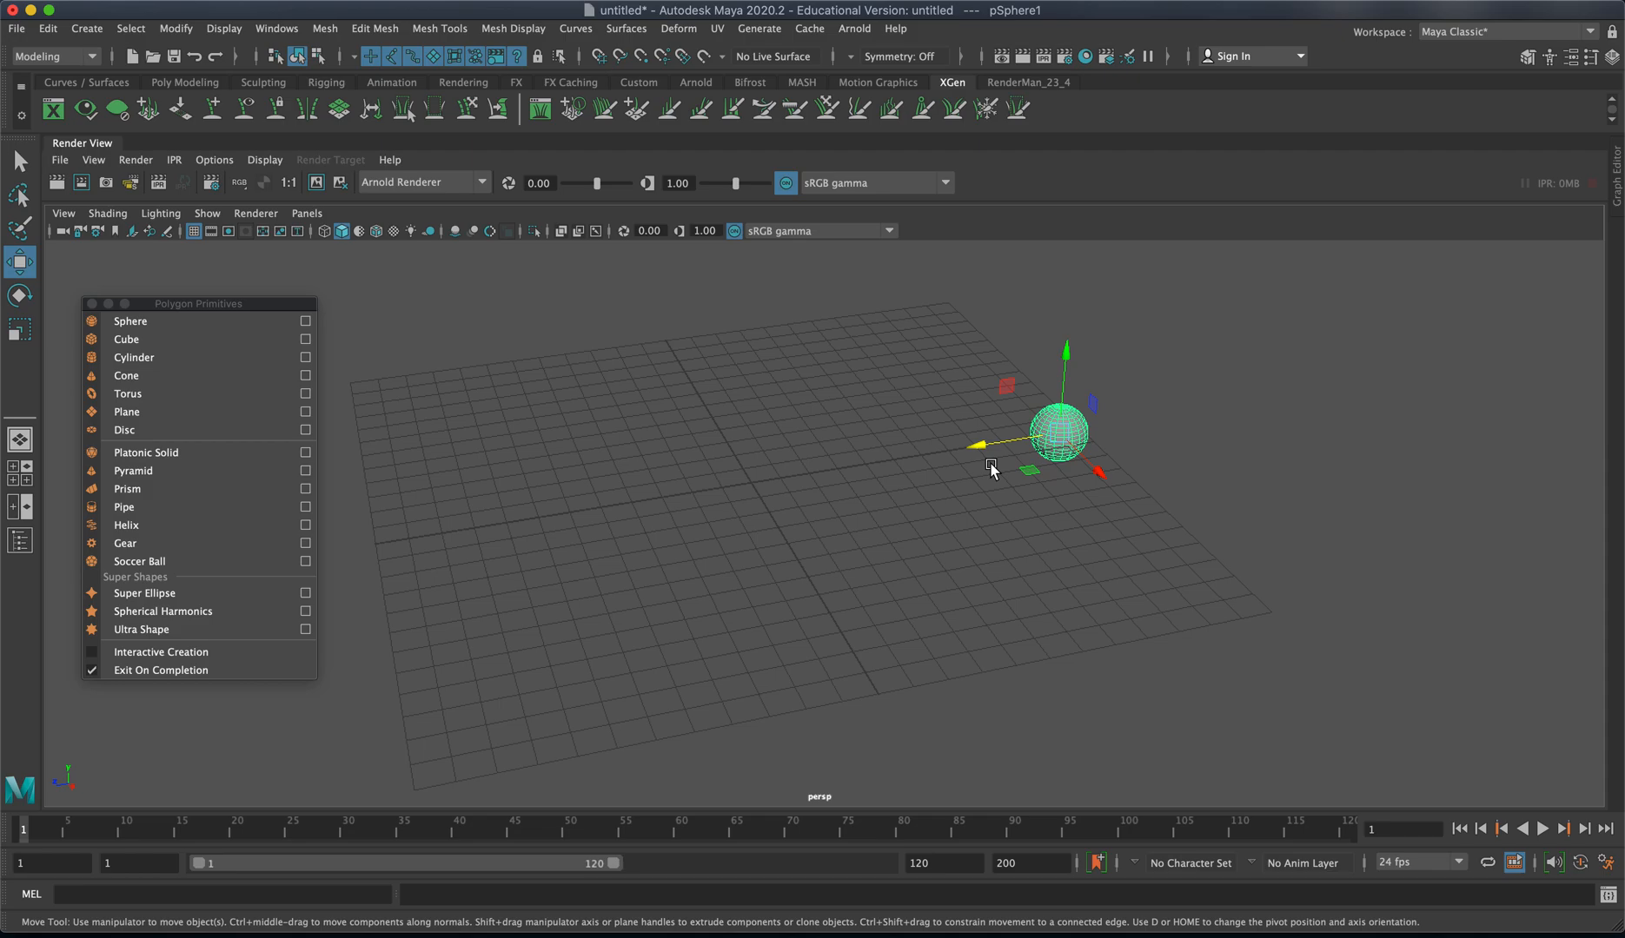
Step: Rotate the sphere in place about its Y and Z axes
key("e")
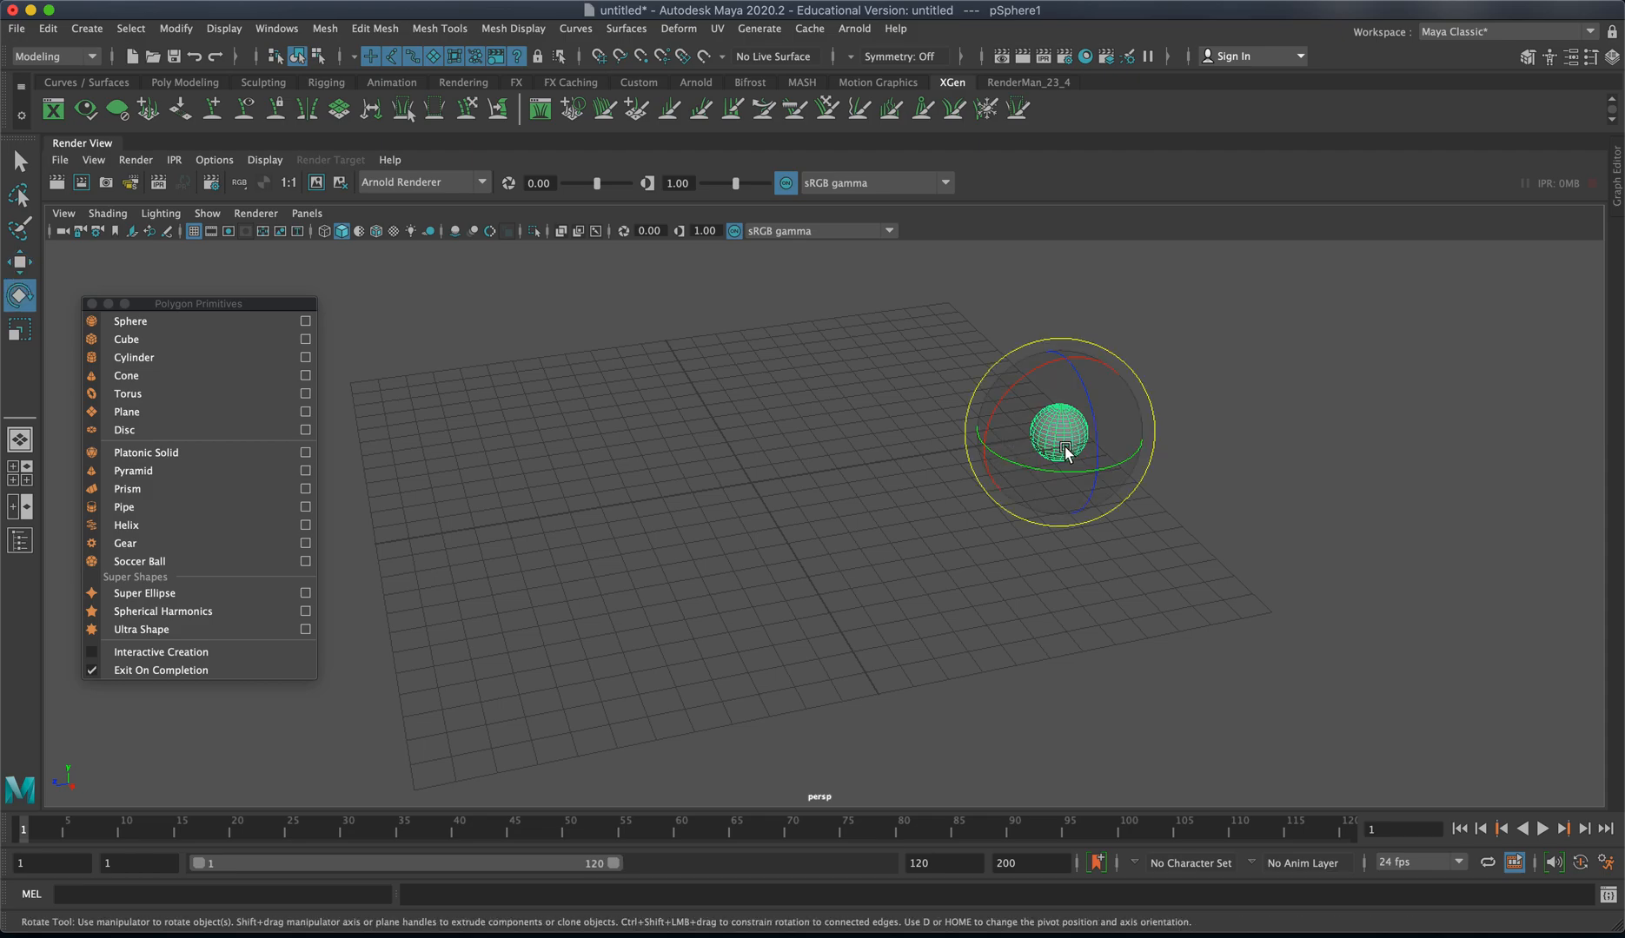
left_click_drag(1058, 468, 1018, 460)
left_click_drag(1089, 397, 1101, 452)
Step: Scale the sphere up into an elongated ellipsoid, place it just outside the grid and deselect it
key("r")
middle_click_drag(1099, 450, 1146, 445)
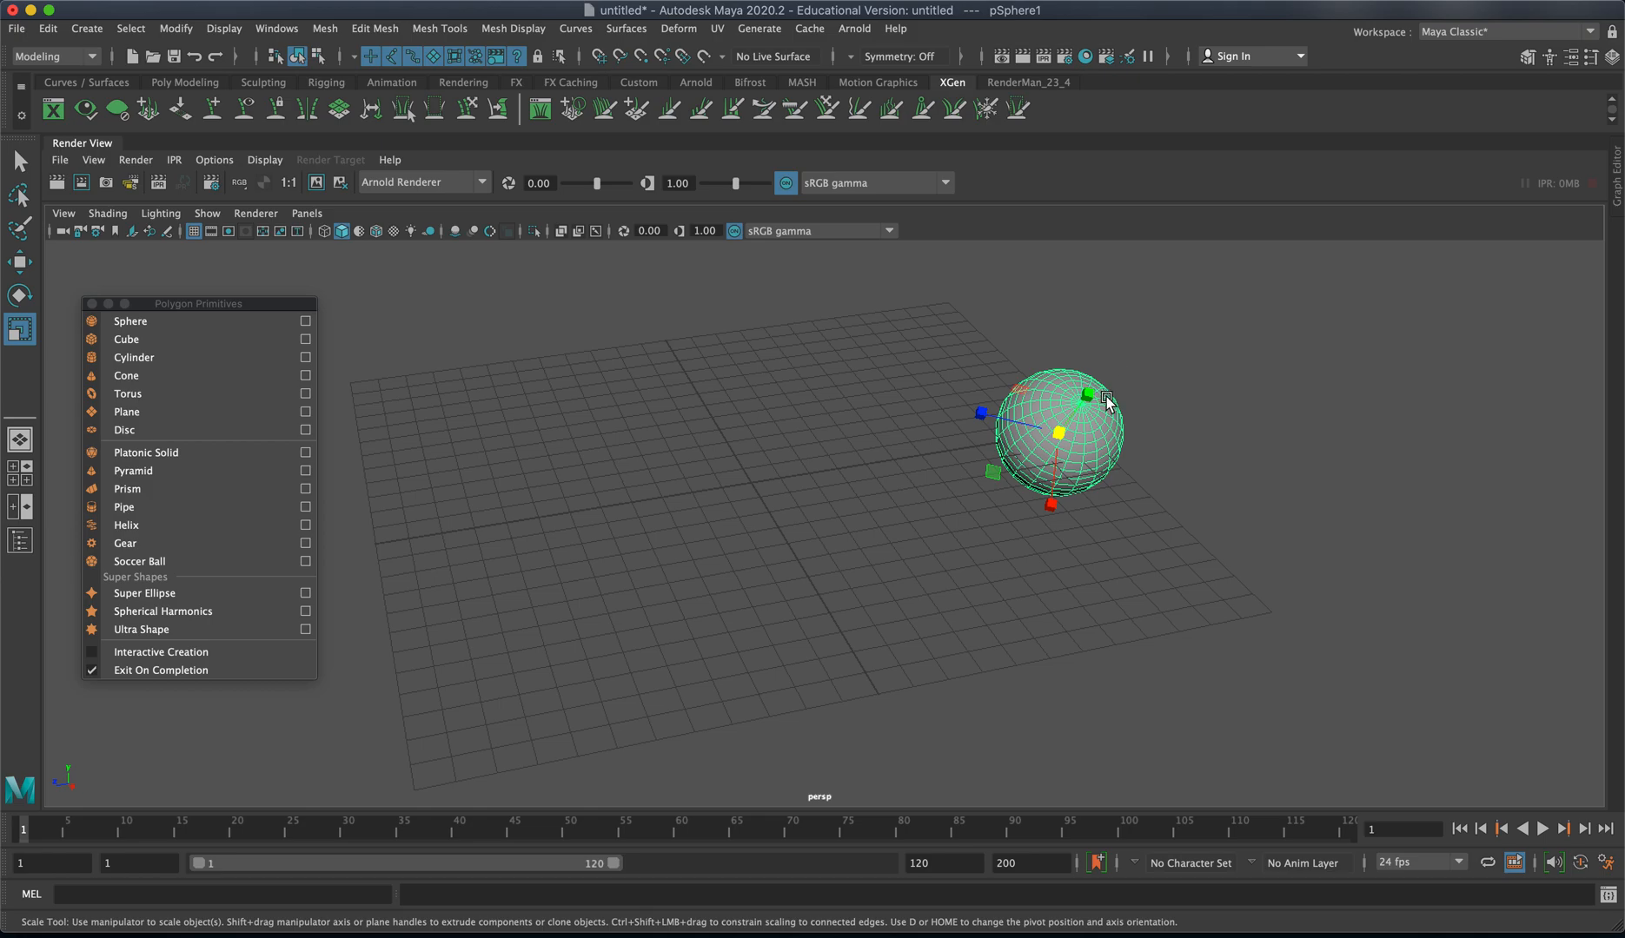
left_click_drag(1099, 398, 1146, 330)
left_click_drag(981, 414, 1192, 467)
key("w")
left_click(790, 479)
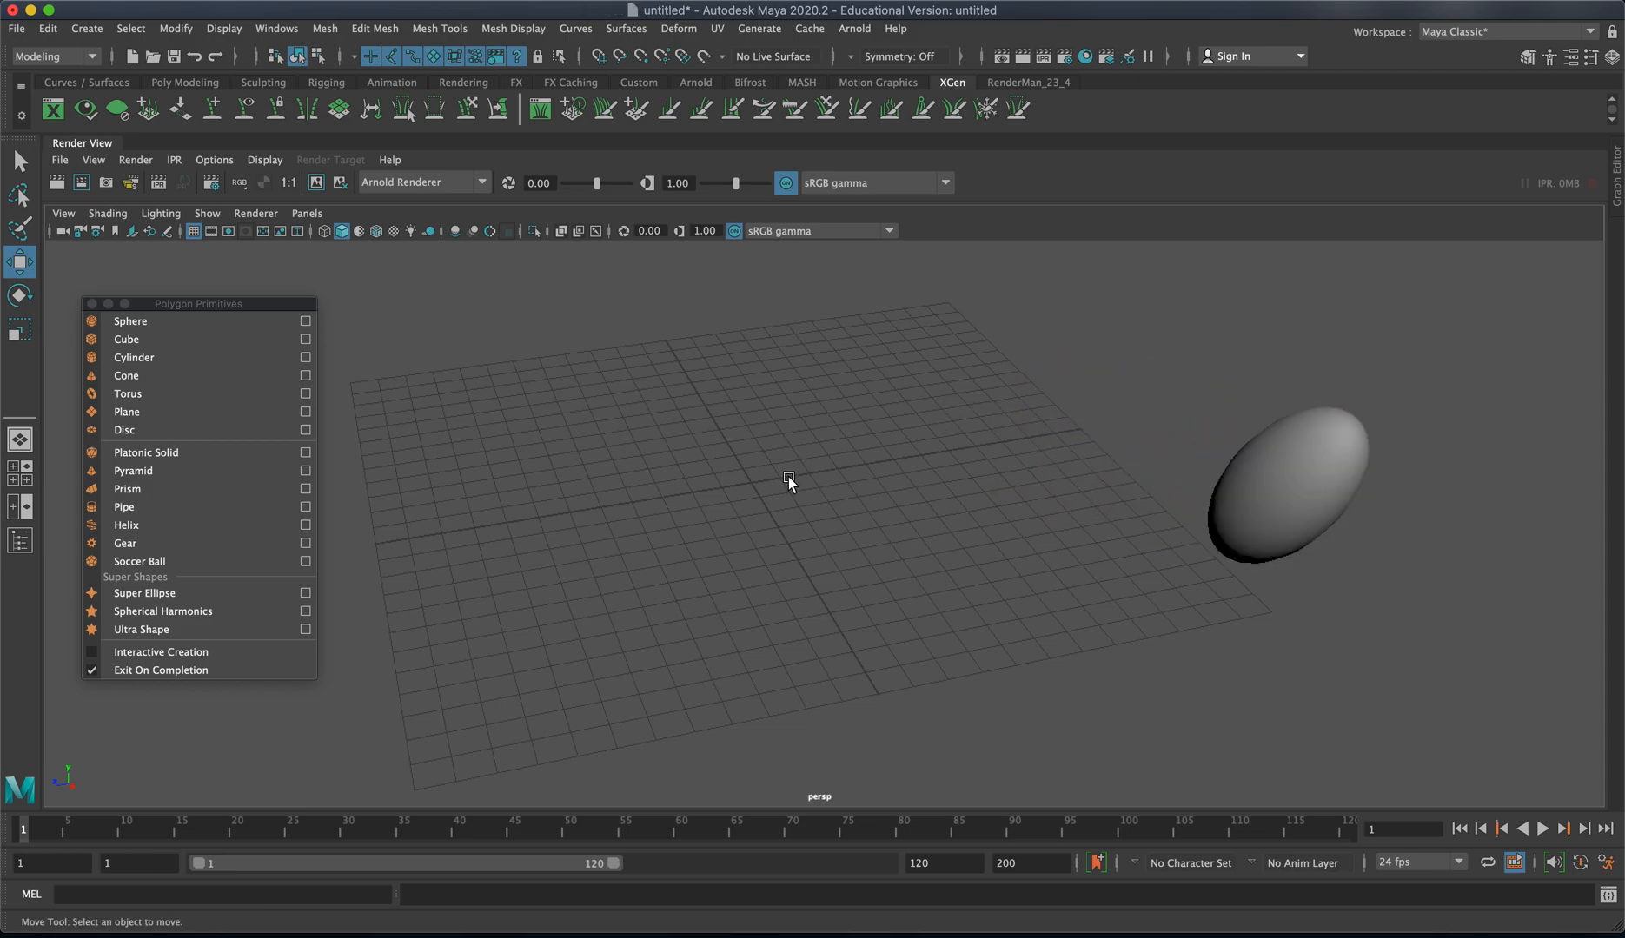
Step: Create a polygon cube and move it from the origin to the grid's rear-left corner
left_click(206, 342)
left_click_drag(665, 496, 508, 527)
left_click_drag(595, 556, 536, 391)
Step: Tilt and scale the cube, and shift it just beyond the grid's rear-left corner
key("e")
left_click_drag(496, 284, 533, 375)
key("r")
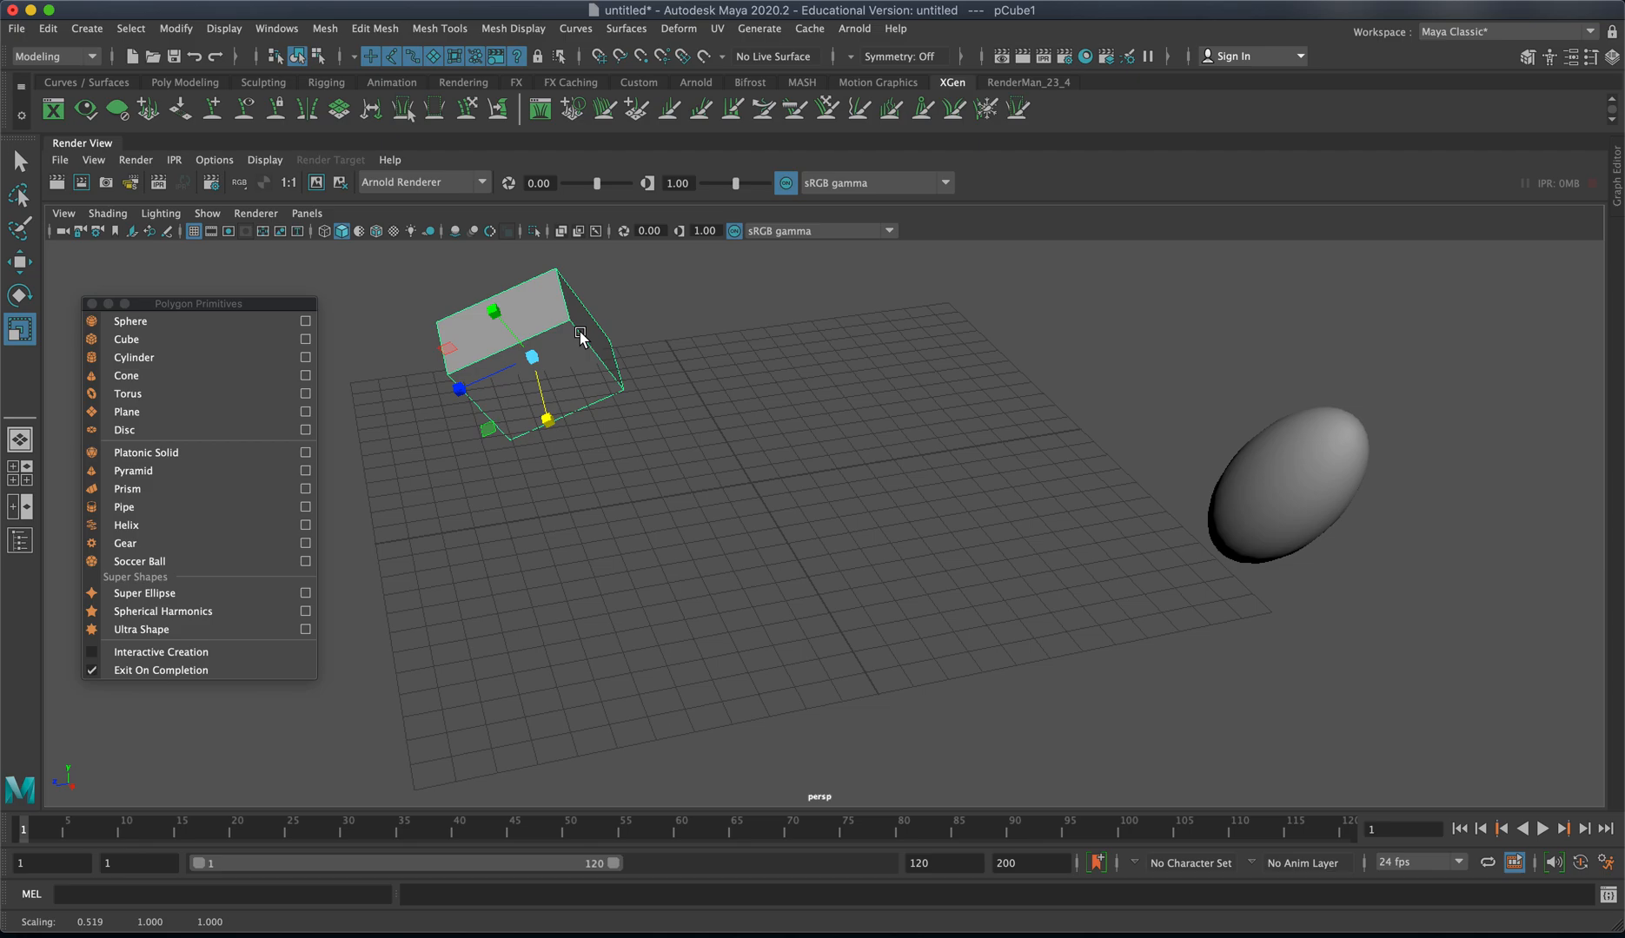
right_click_drag(595, 352, 660, 336)
key("w")
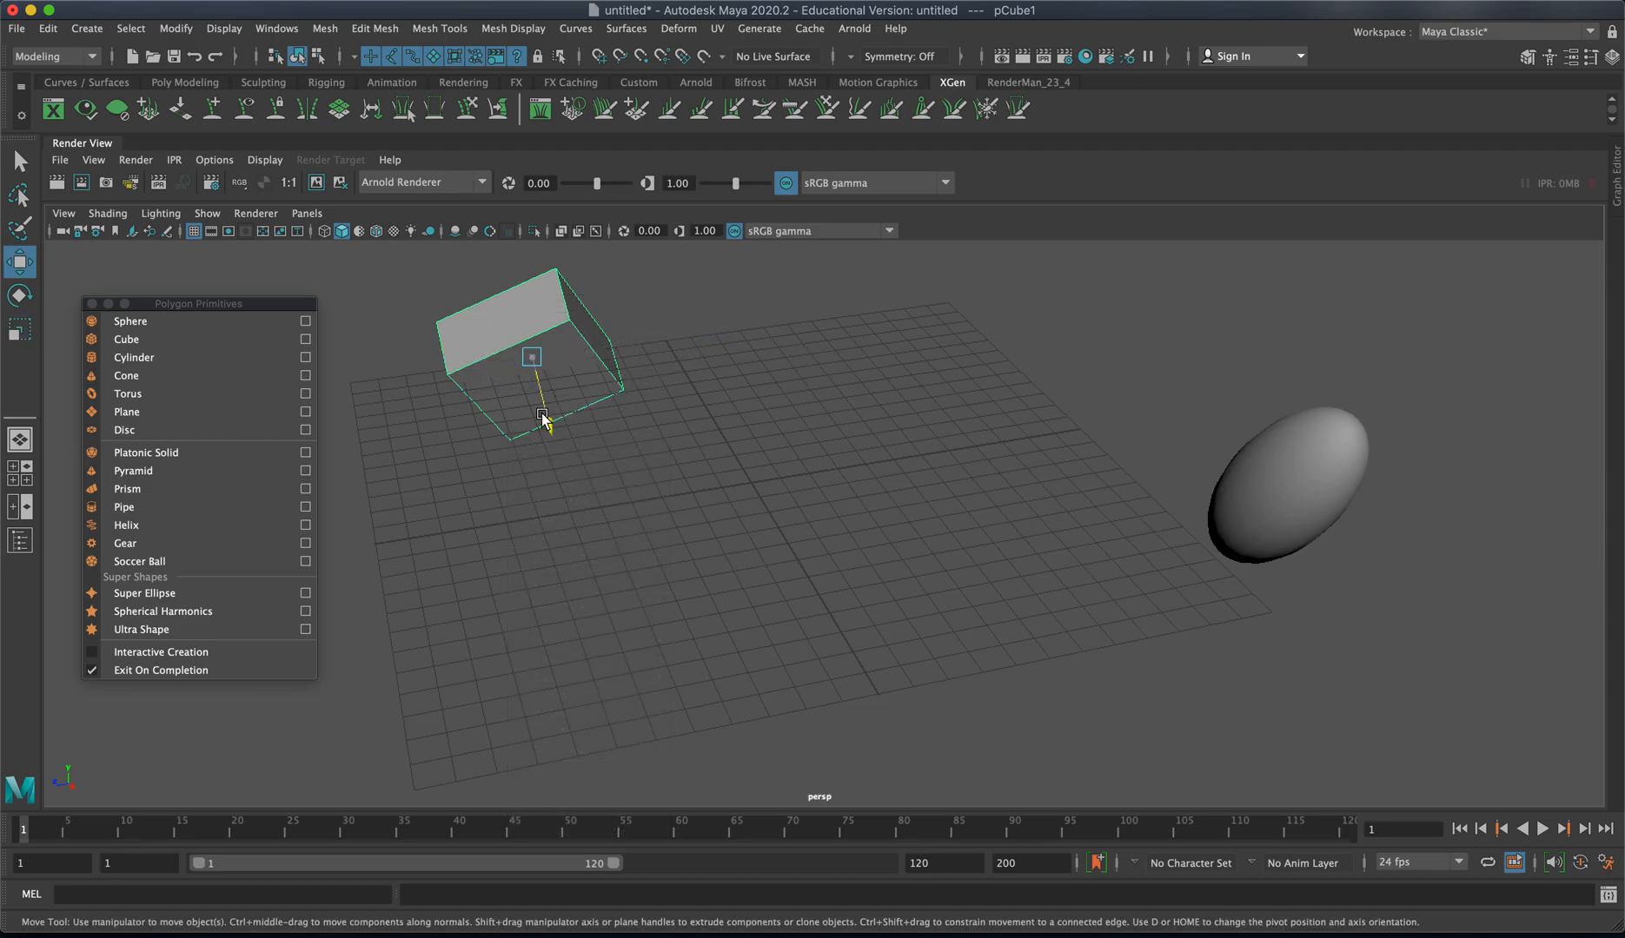
left_click_drag(542, 415, 611, 369)
left_click(610, 368)
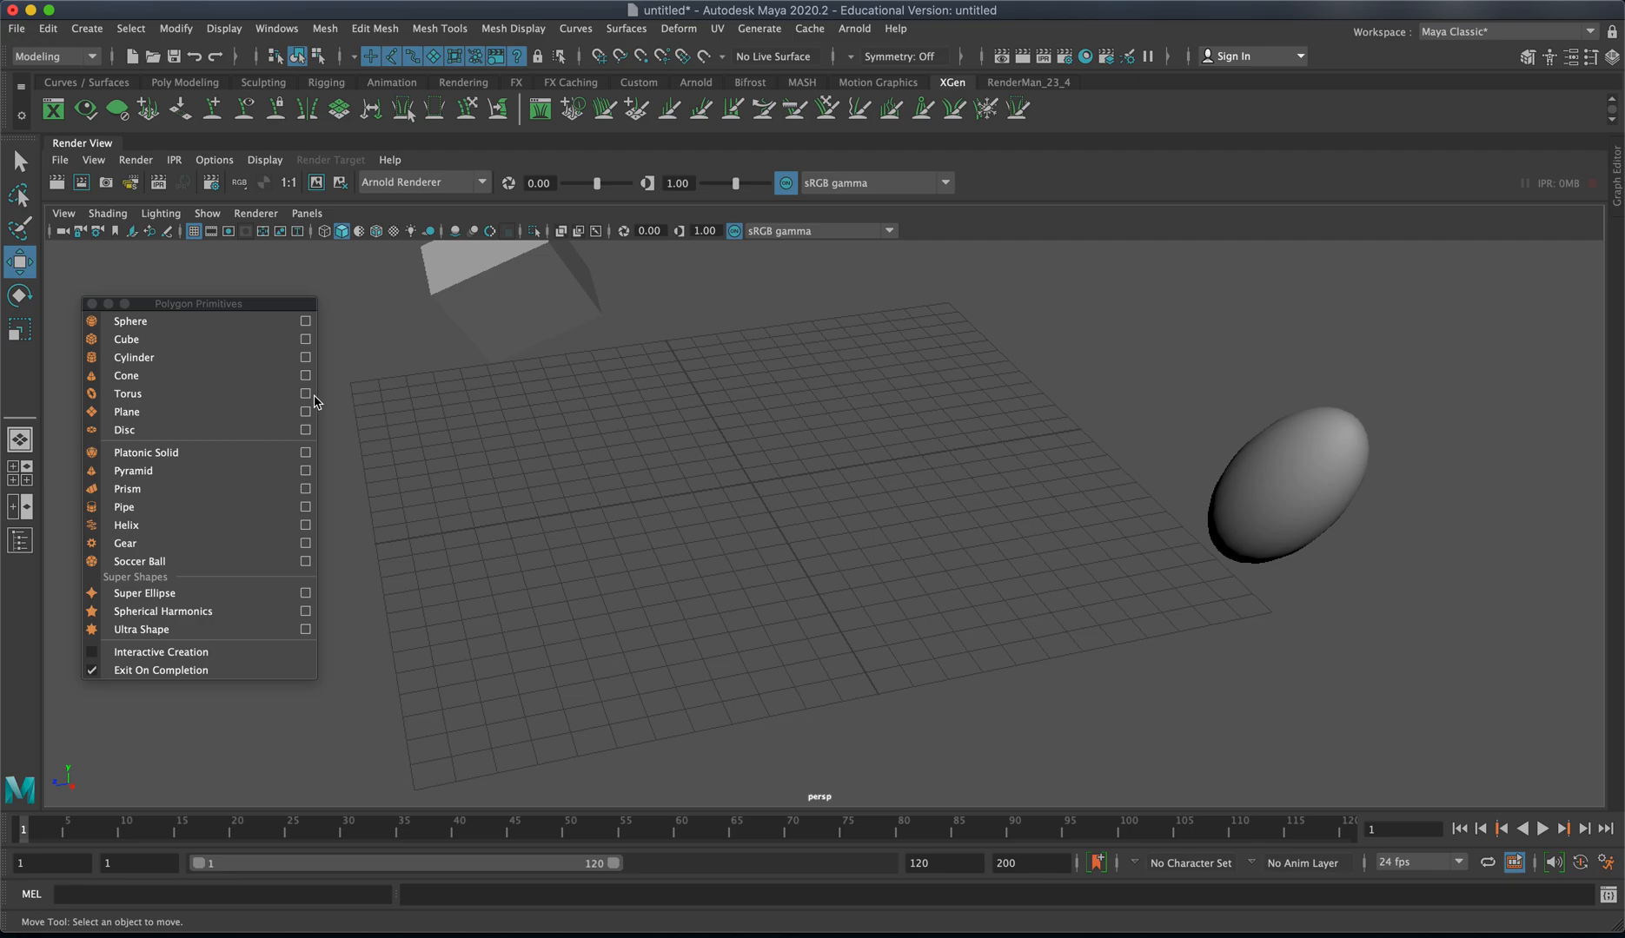
Step: Create a polygon cylinder and move it along the Z axis off the grid, beyond the ellipsoid
left_click(202, 357)
left_click_drag(658, 501, 762, 483)
right_click_drag(1101, 615, 697, 564, "alt")
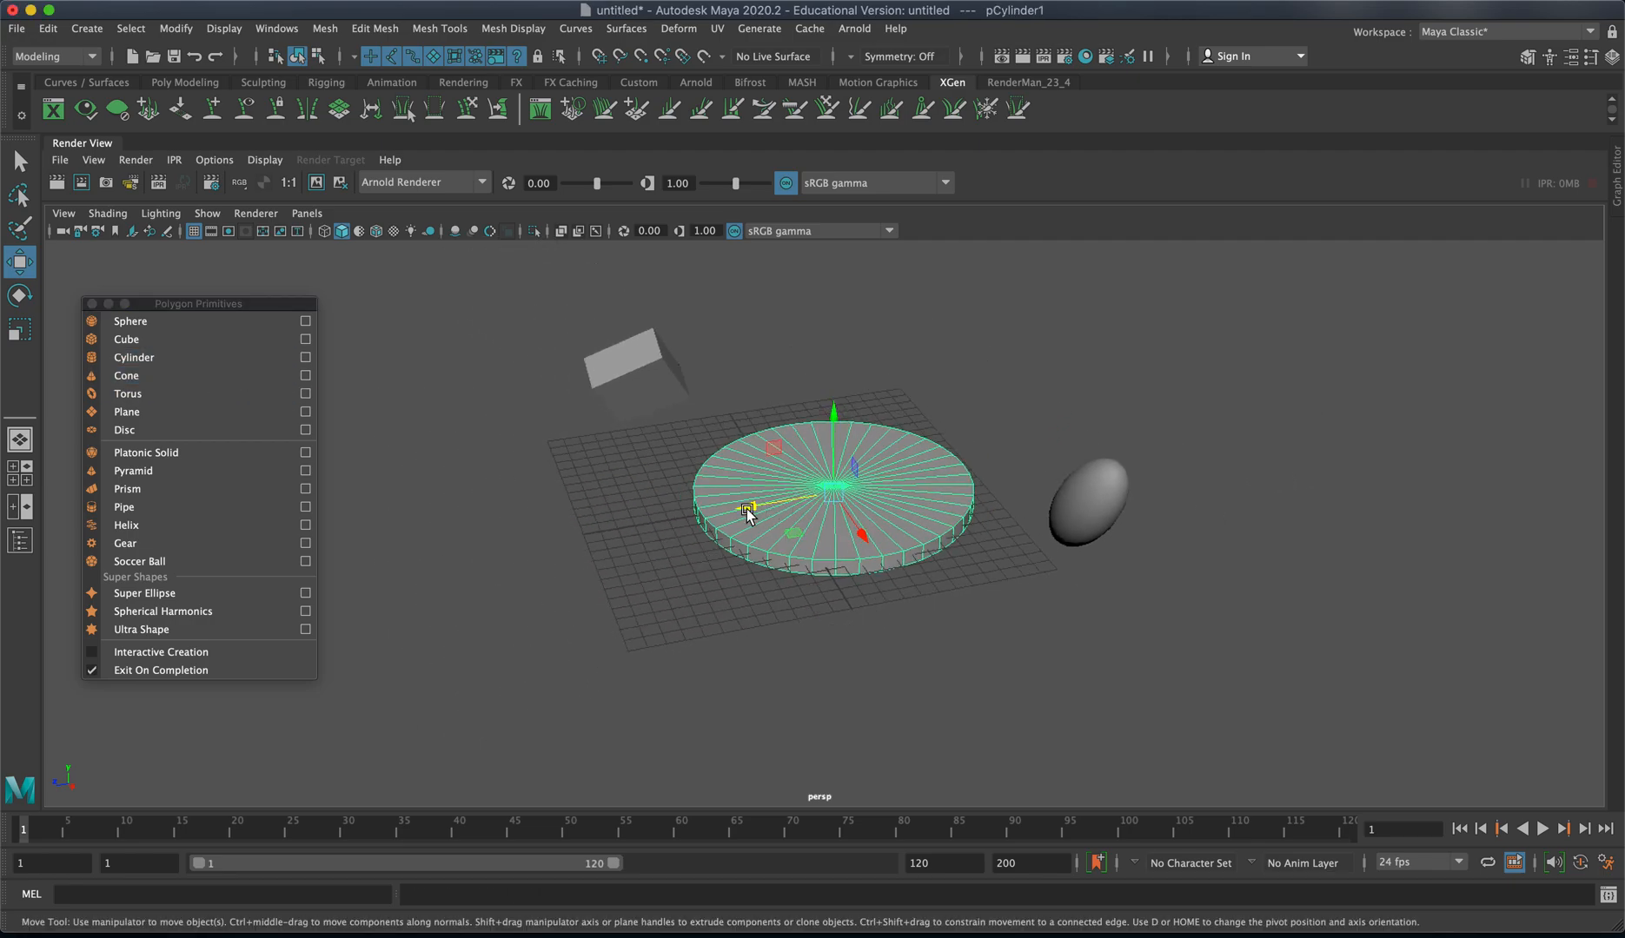
middle_click_drag(749, 519, 584, 510, "alt")
right_click_drag(584, 510, 815, 569, "alt")
middle_click_drag(837, 571, 965, 625, "alt")
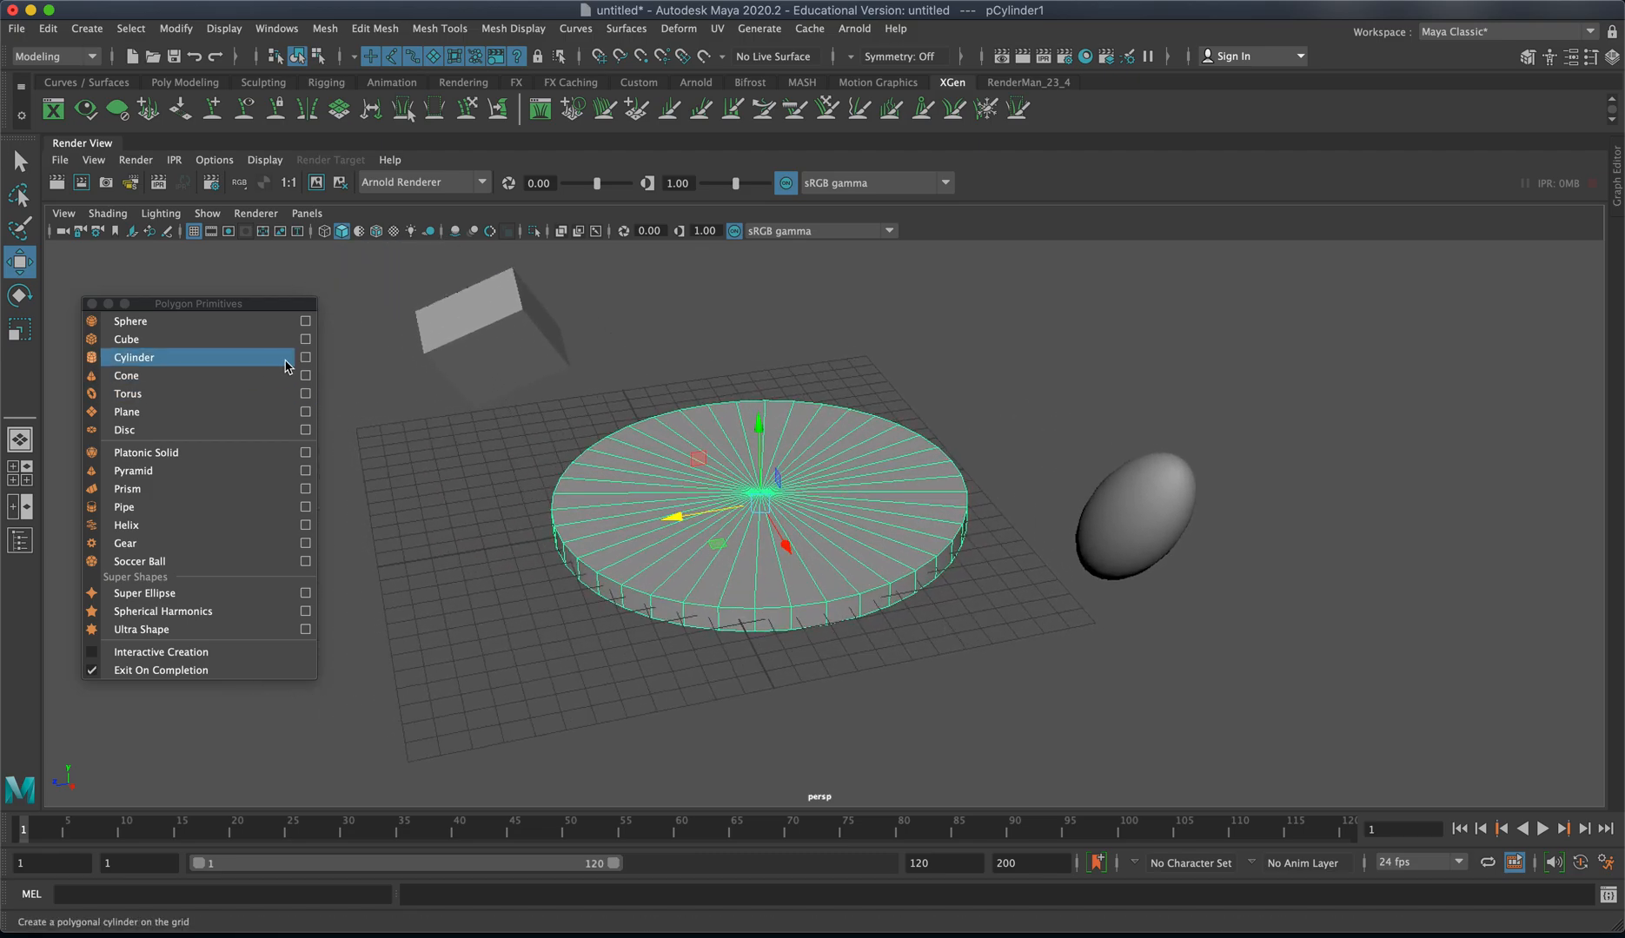
left_click_drag(658, 512, 1294, 487)
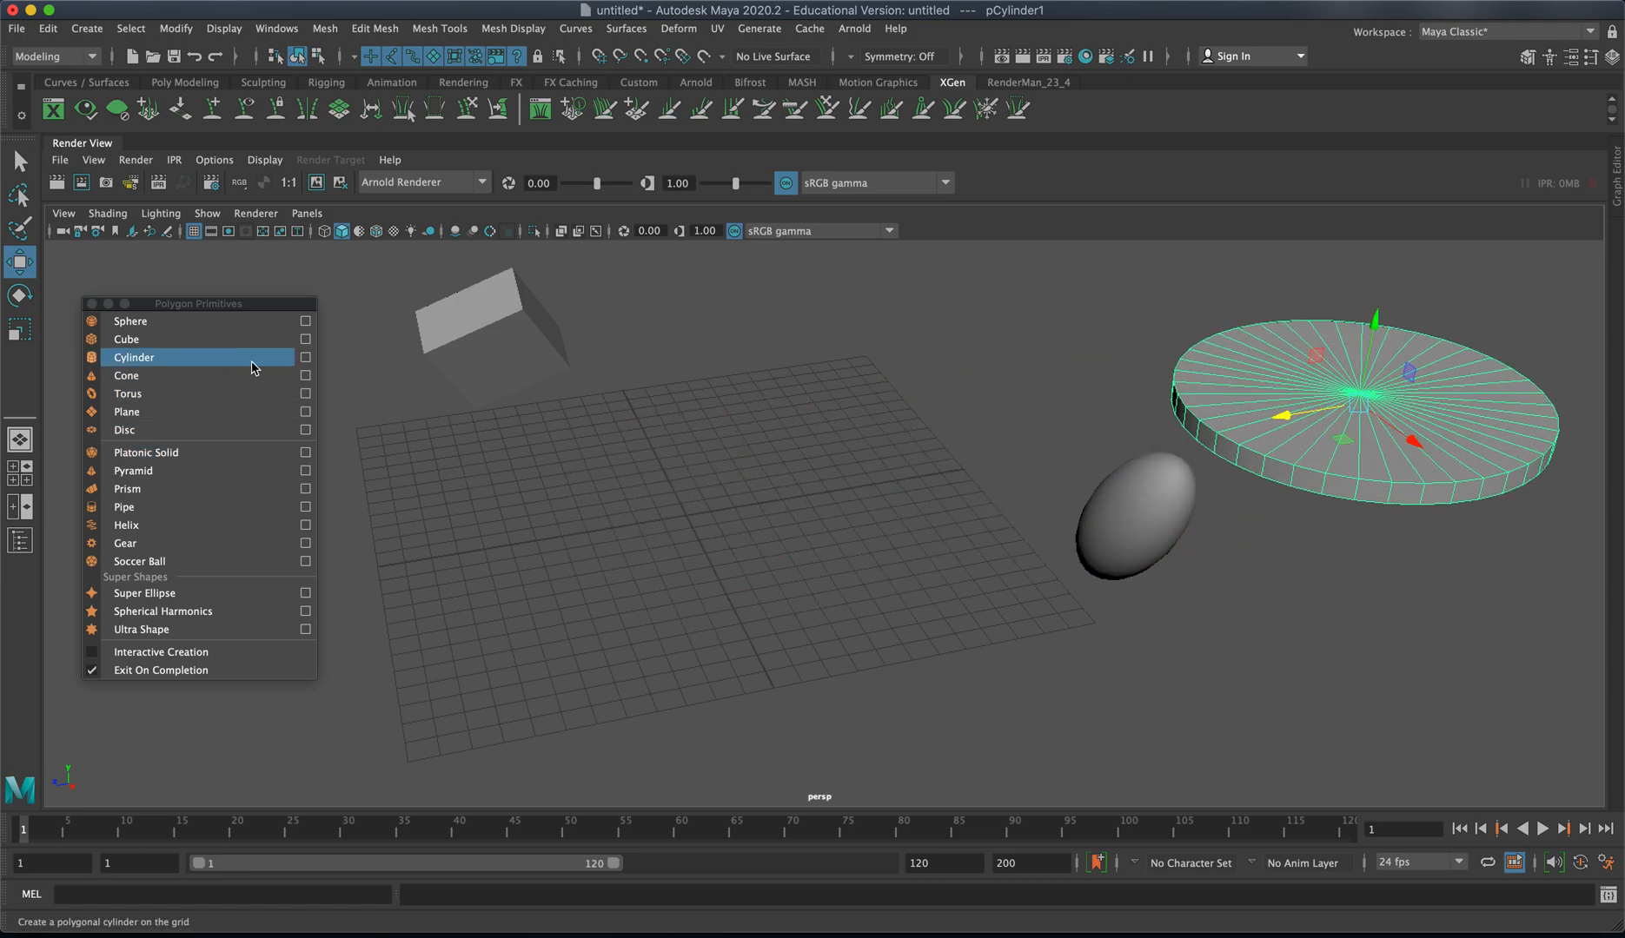
Step: Create a second polygon cylinder with 20 axis divisions and move it to about -3.222 along Z
left_click(307, 358)
left_click(307, 357)
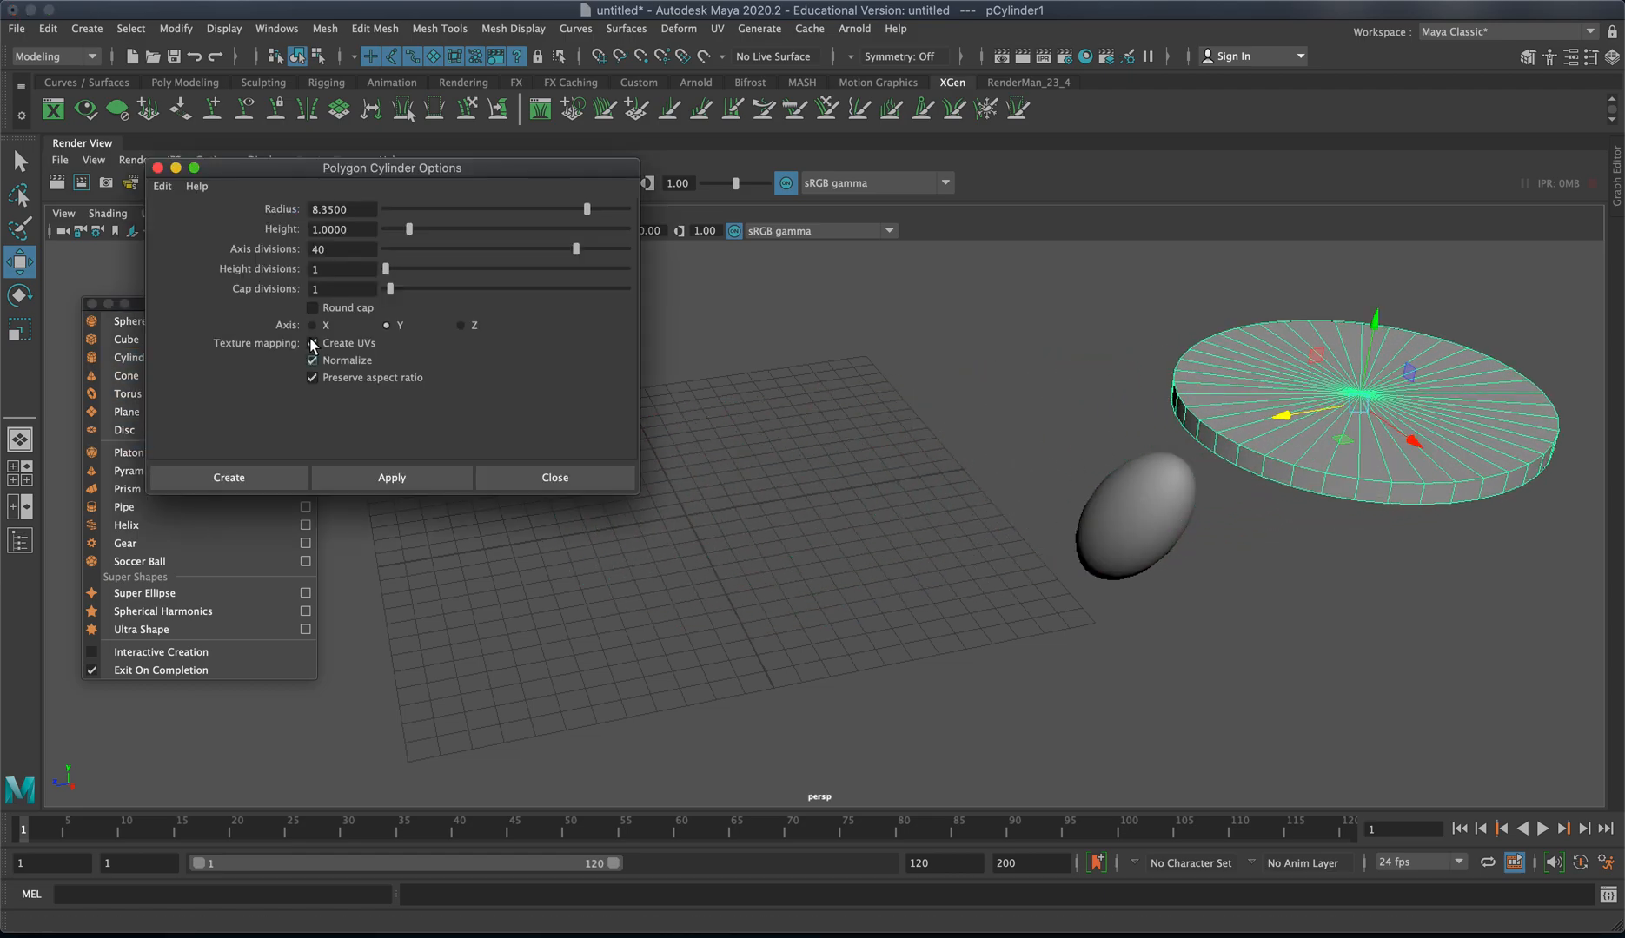
left_click_drag(341, 249, 298, 249)
type("20")
left_click_drag(352, 228, 310, 229)
left_click(240, 479)
left_click_drag(606, 536, 685, 525)
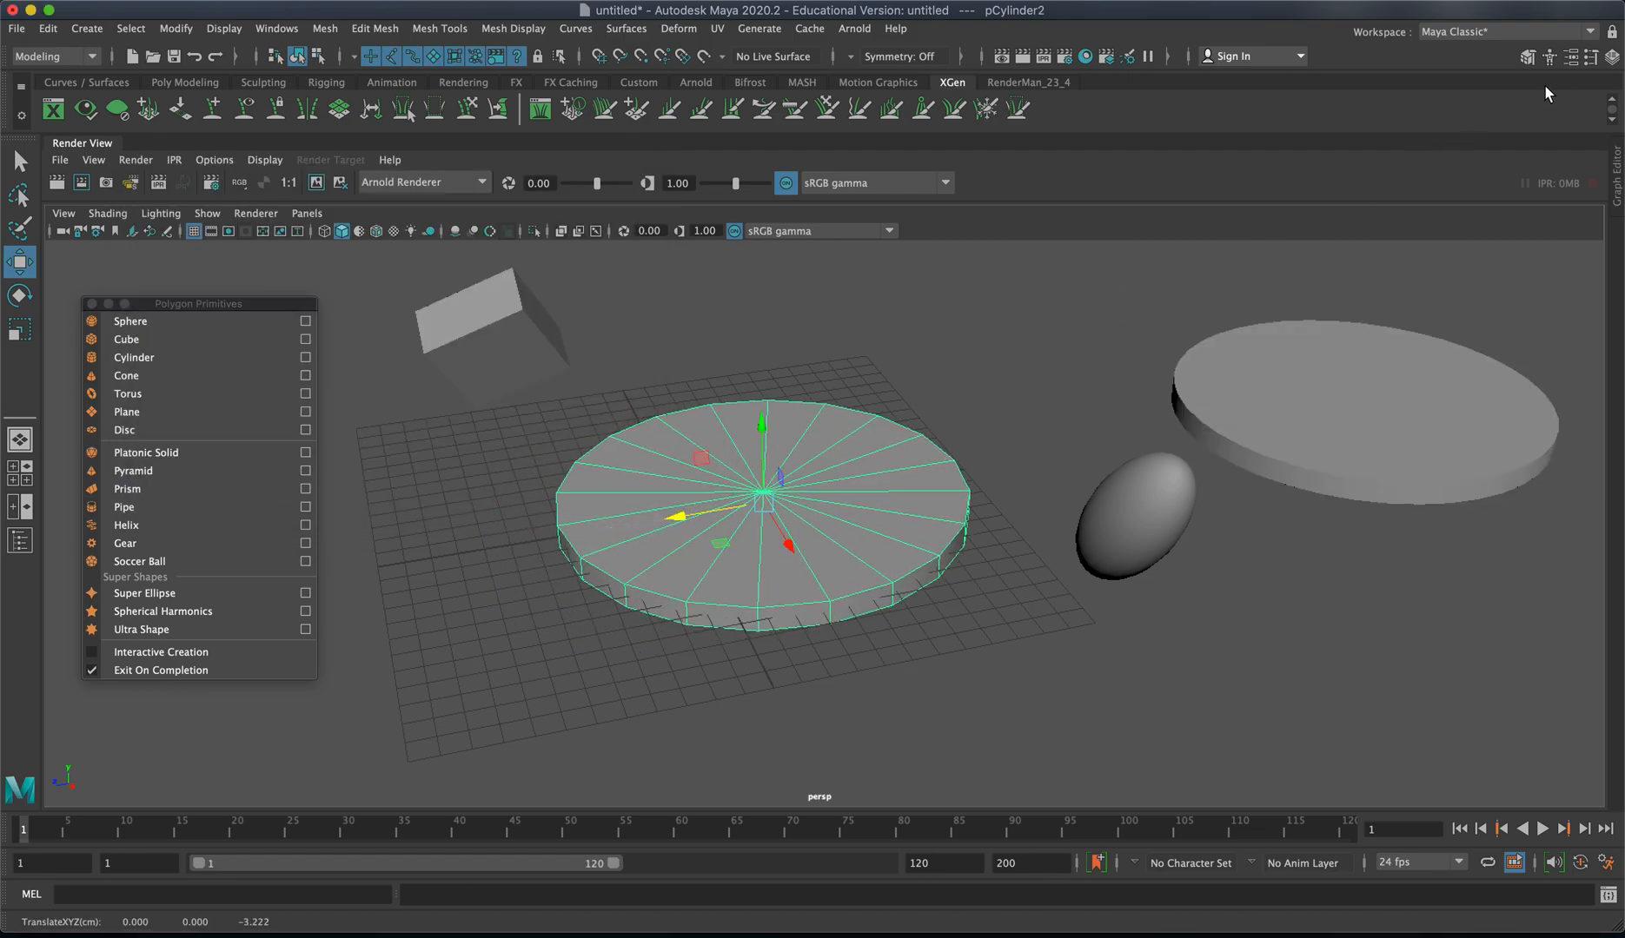
Step: Show the Channel Box, set the second cylinder's Subdivisions Axis to 100 and reselect the cylinder
left_click(1612, 56)
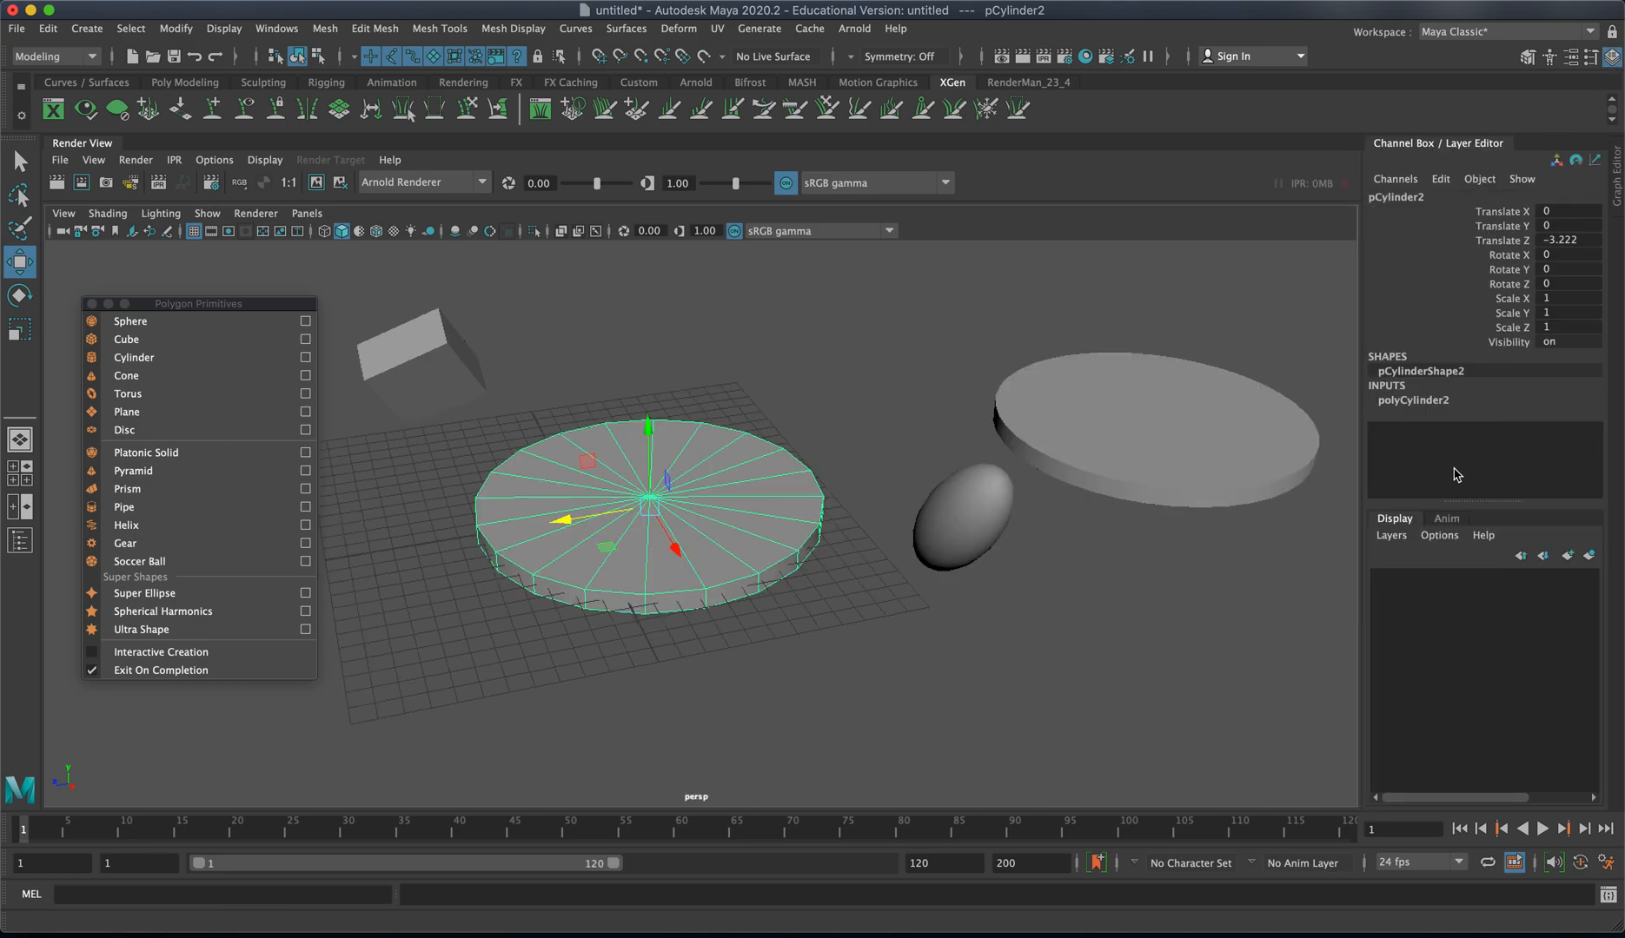
left_click(1429, 400)
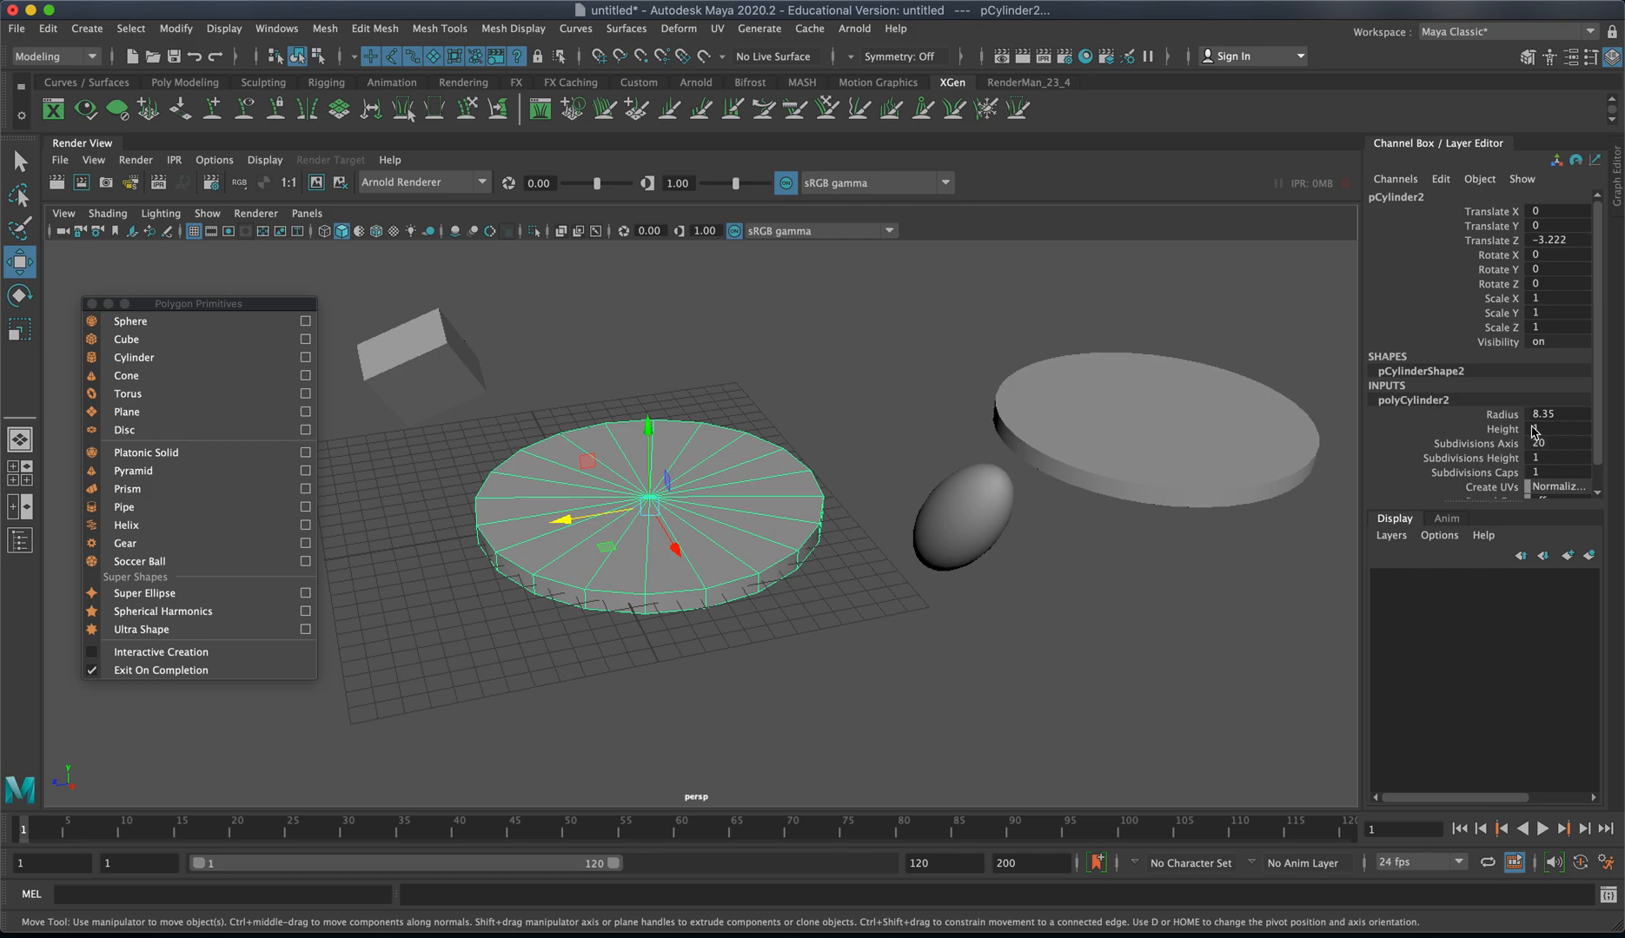
left_click(1571, 445)
type("100")
key("Return")
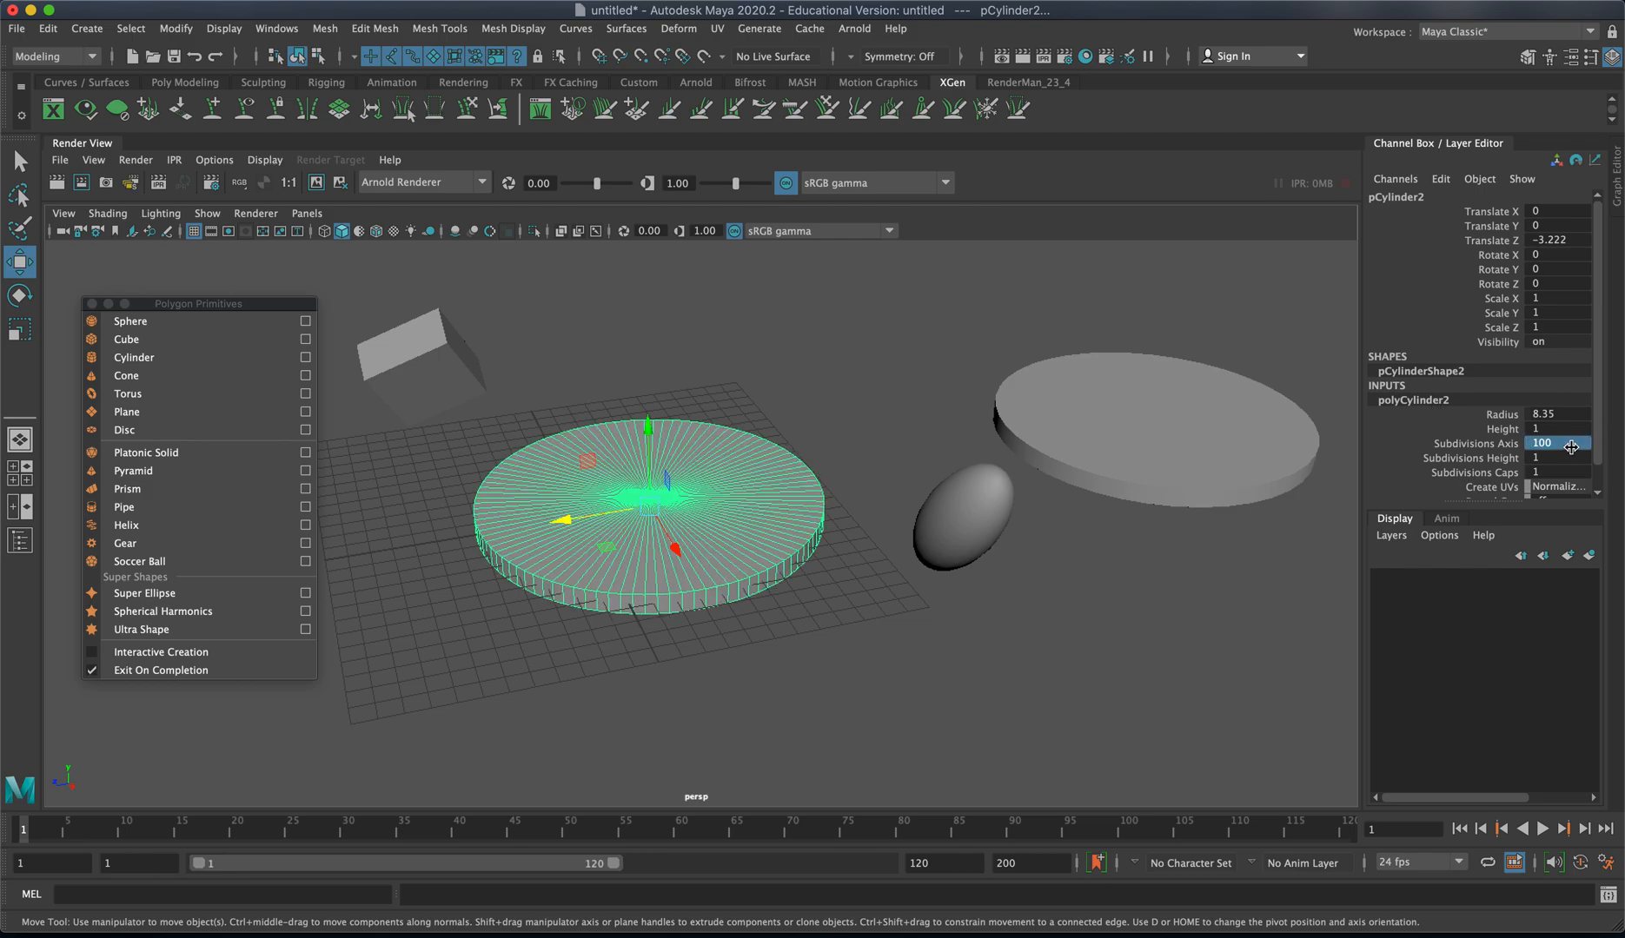
left_click(1129, 643)
left_click(699, 532)
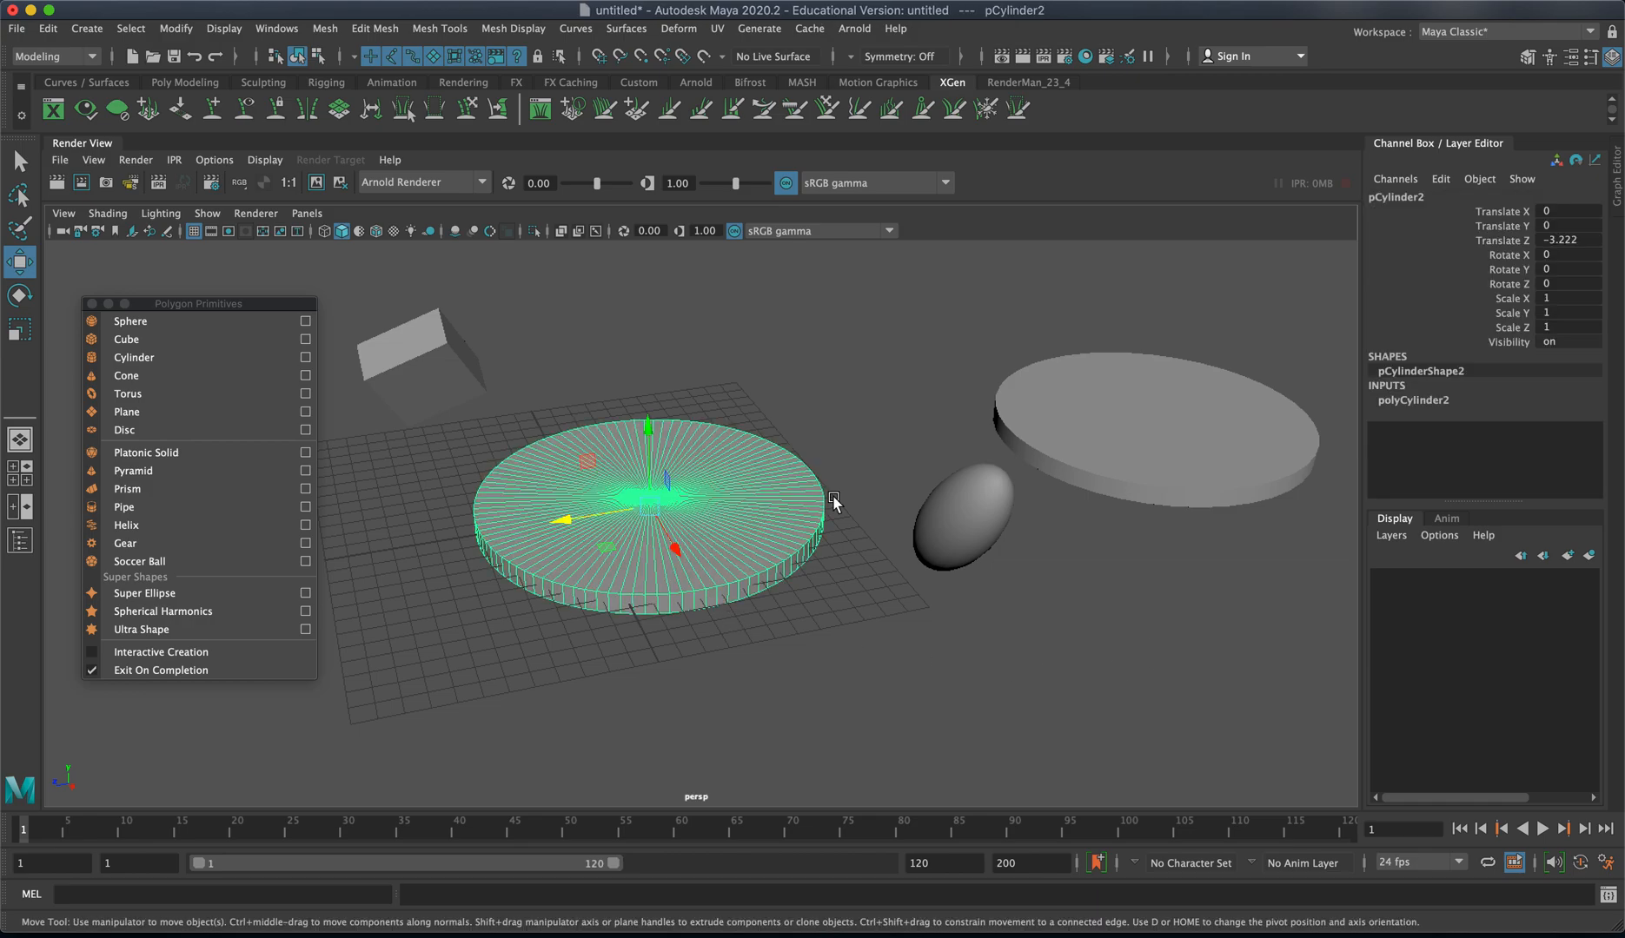
Step: Expand the second cylinder's creation settings and move it off the grid to about 0.608 in X and 13.846 in Z
left_click(1419, 402)
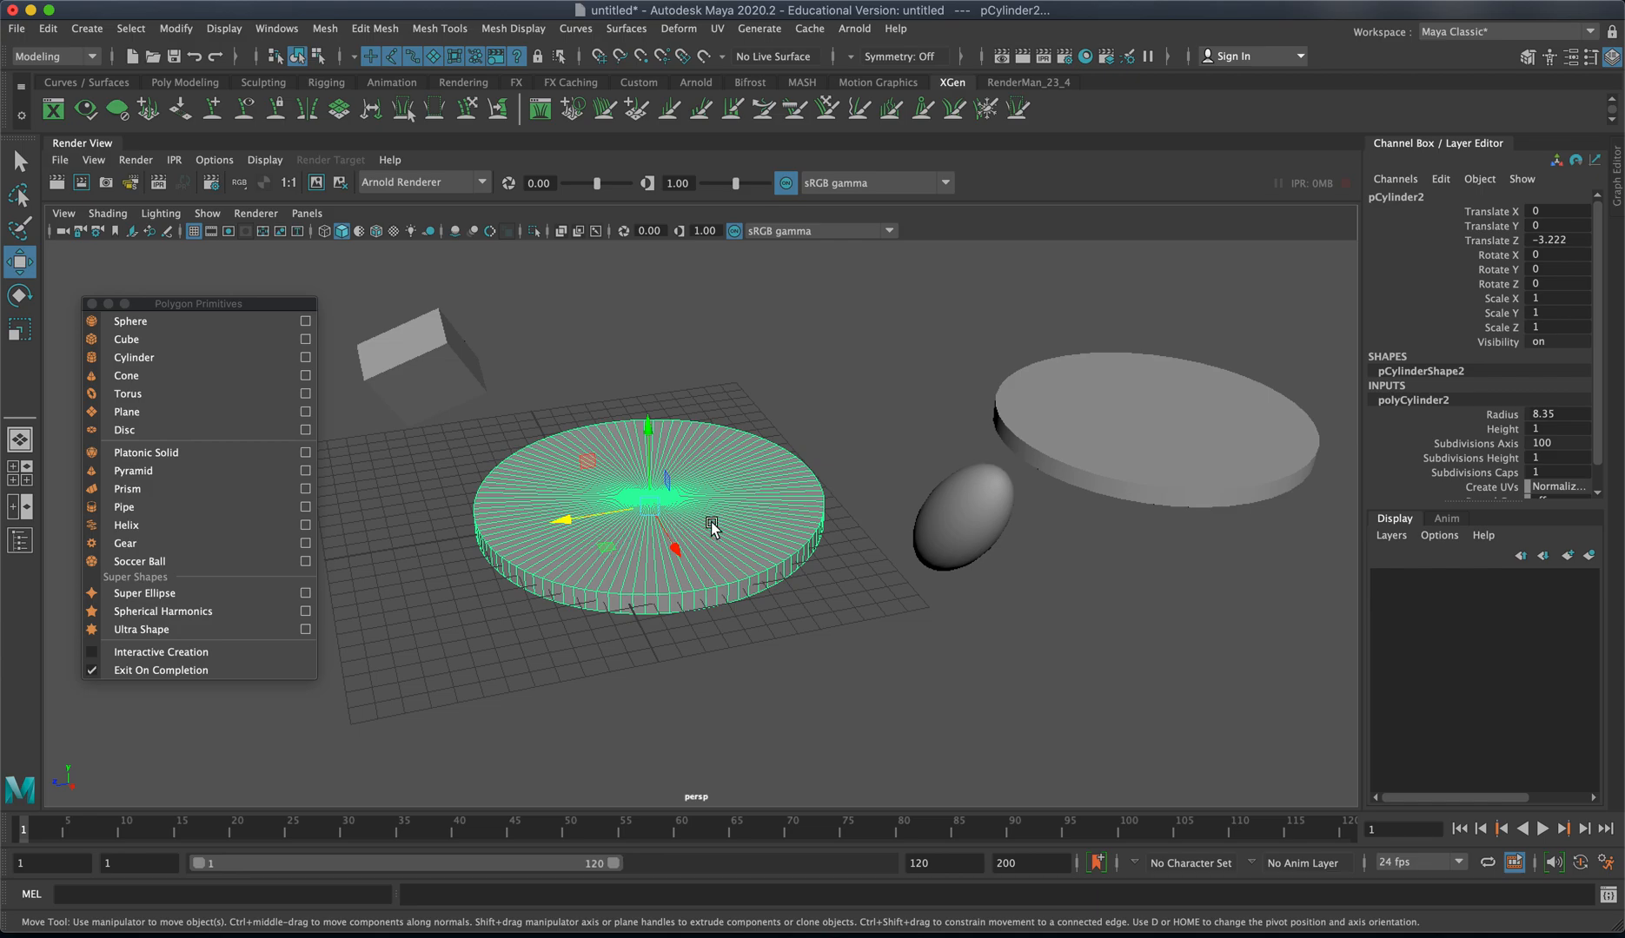
left_click_drag(673, 549, 214, 598)
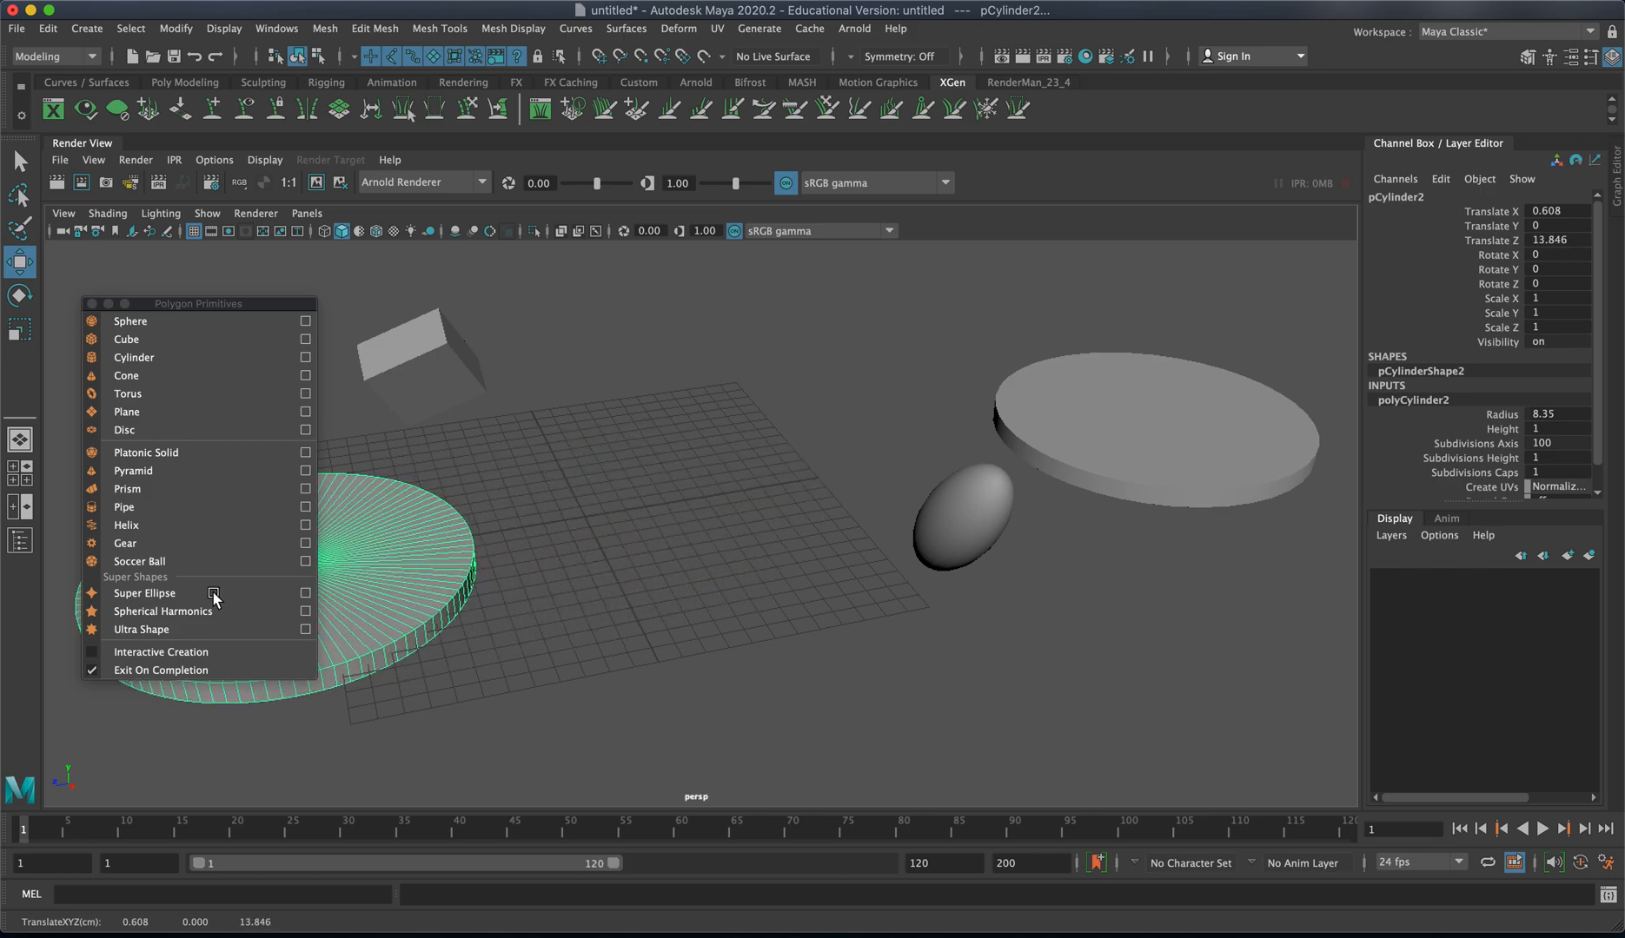
left_click(443, 484)
Step: Create a polygon torus, tilt it about -44.567 degrees around Z and move it to about -6.657, 6.557, -7.476
left_click(128, 394)
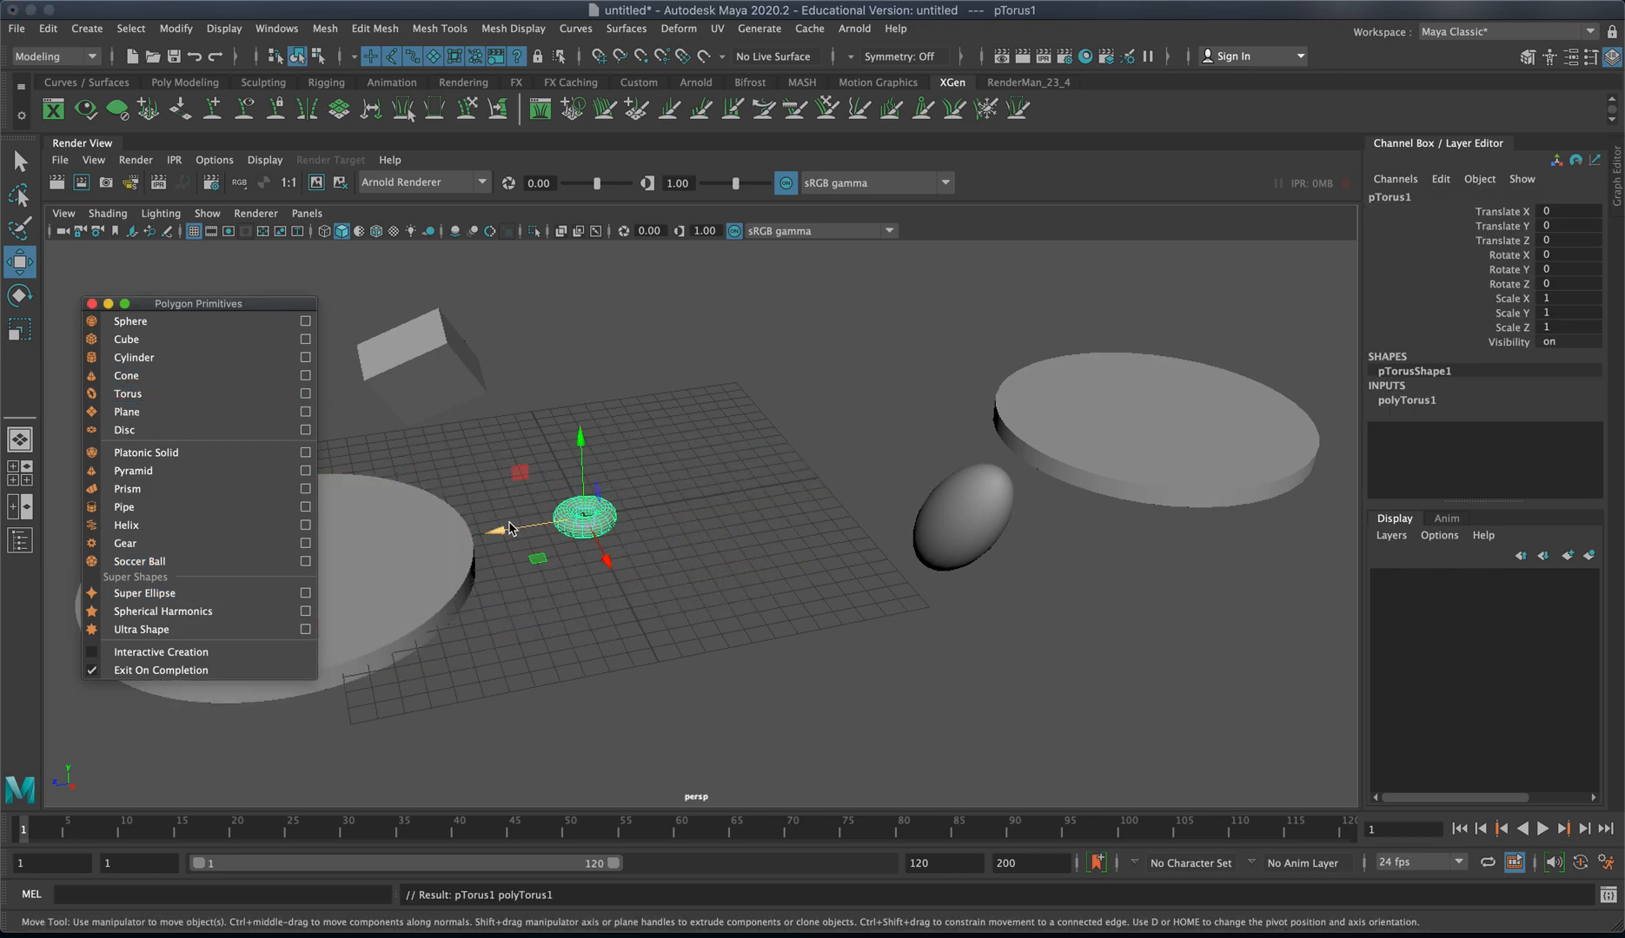
left_click_drag(498, 531, 655, 392)
key("e")
key("w")
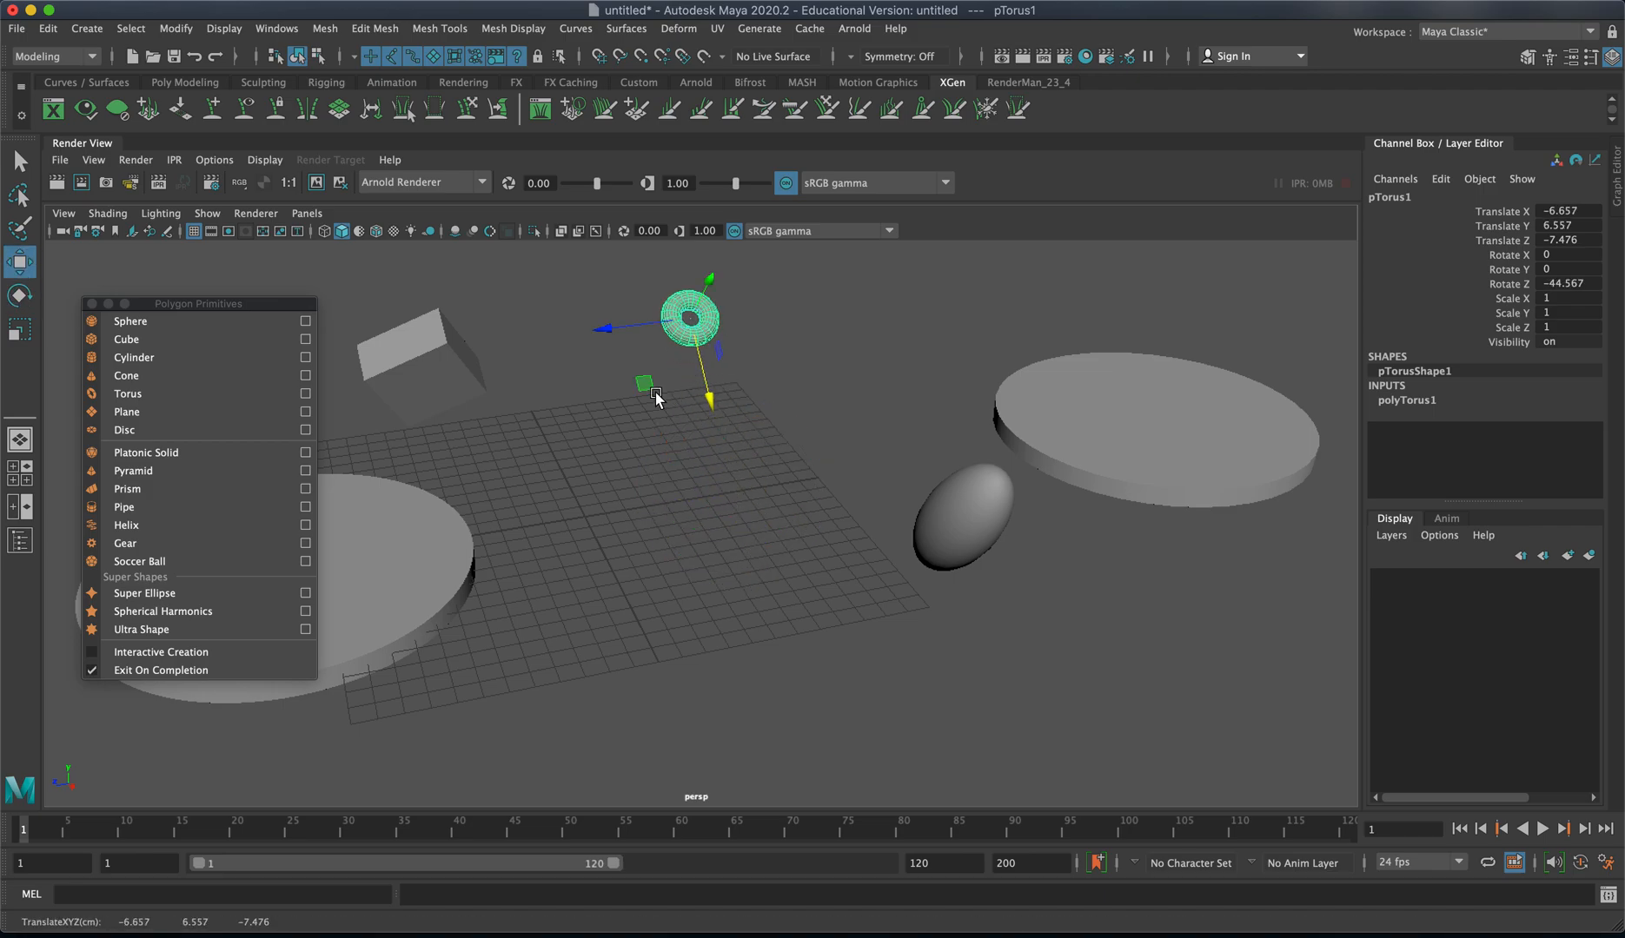
Step: Create a polygon plane and move it to about -8.428 along Z
left_click(200, 411)
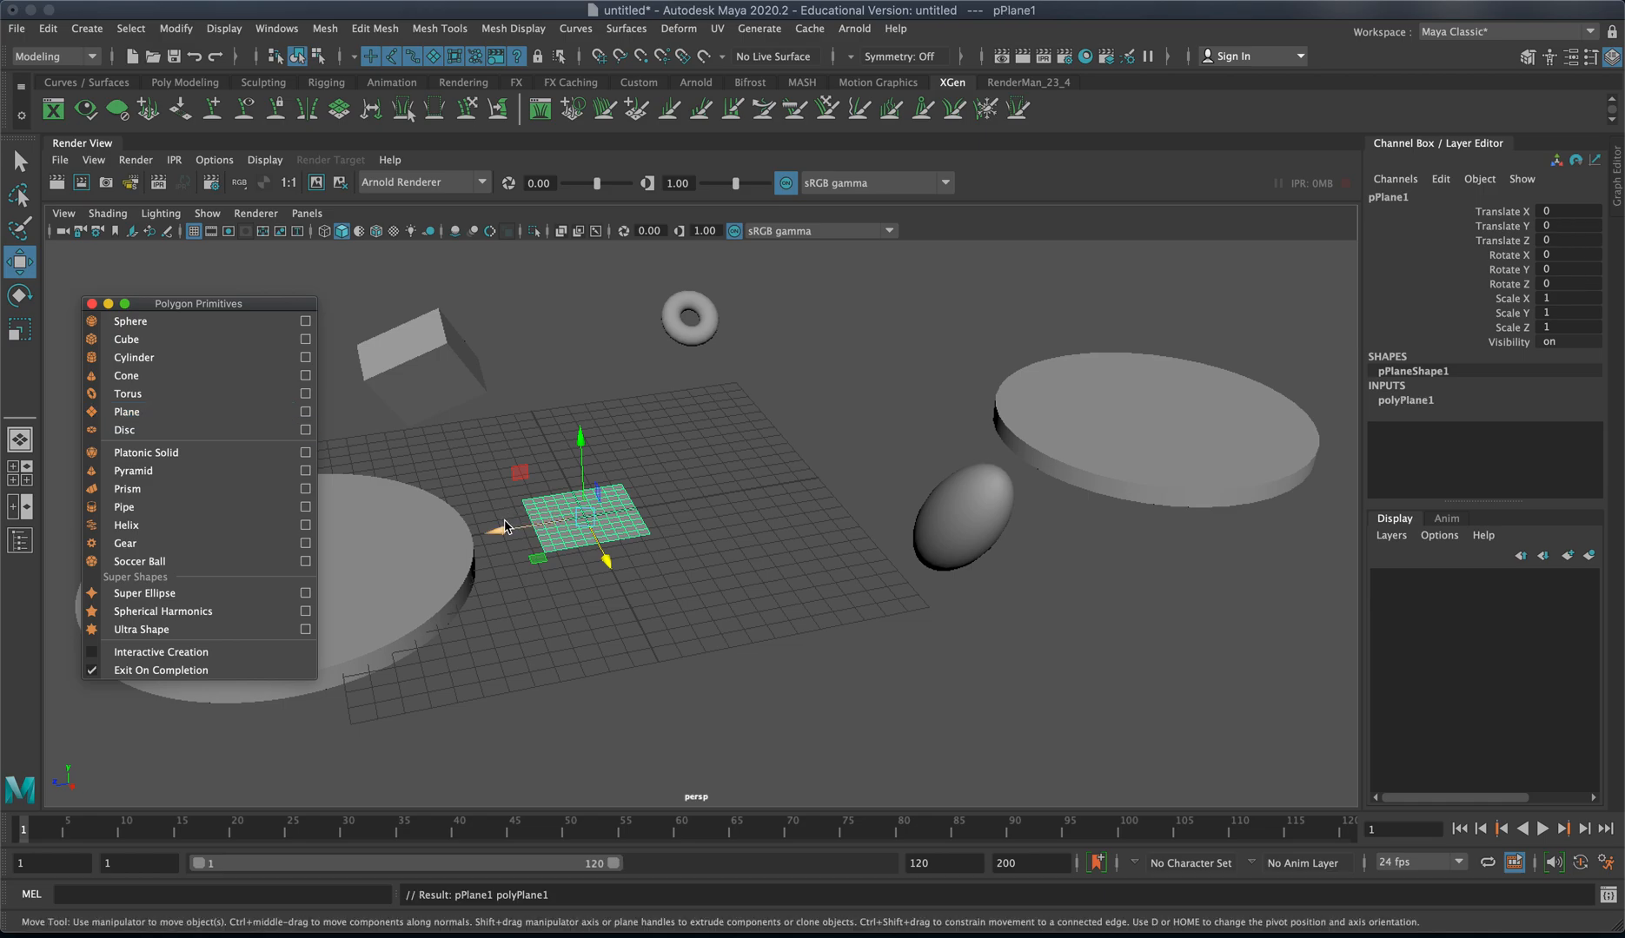
left_click_drag(516, 513, 711, 486)
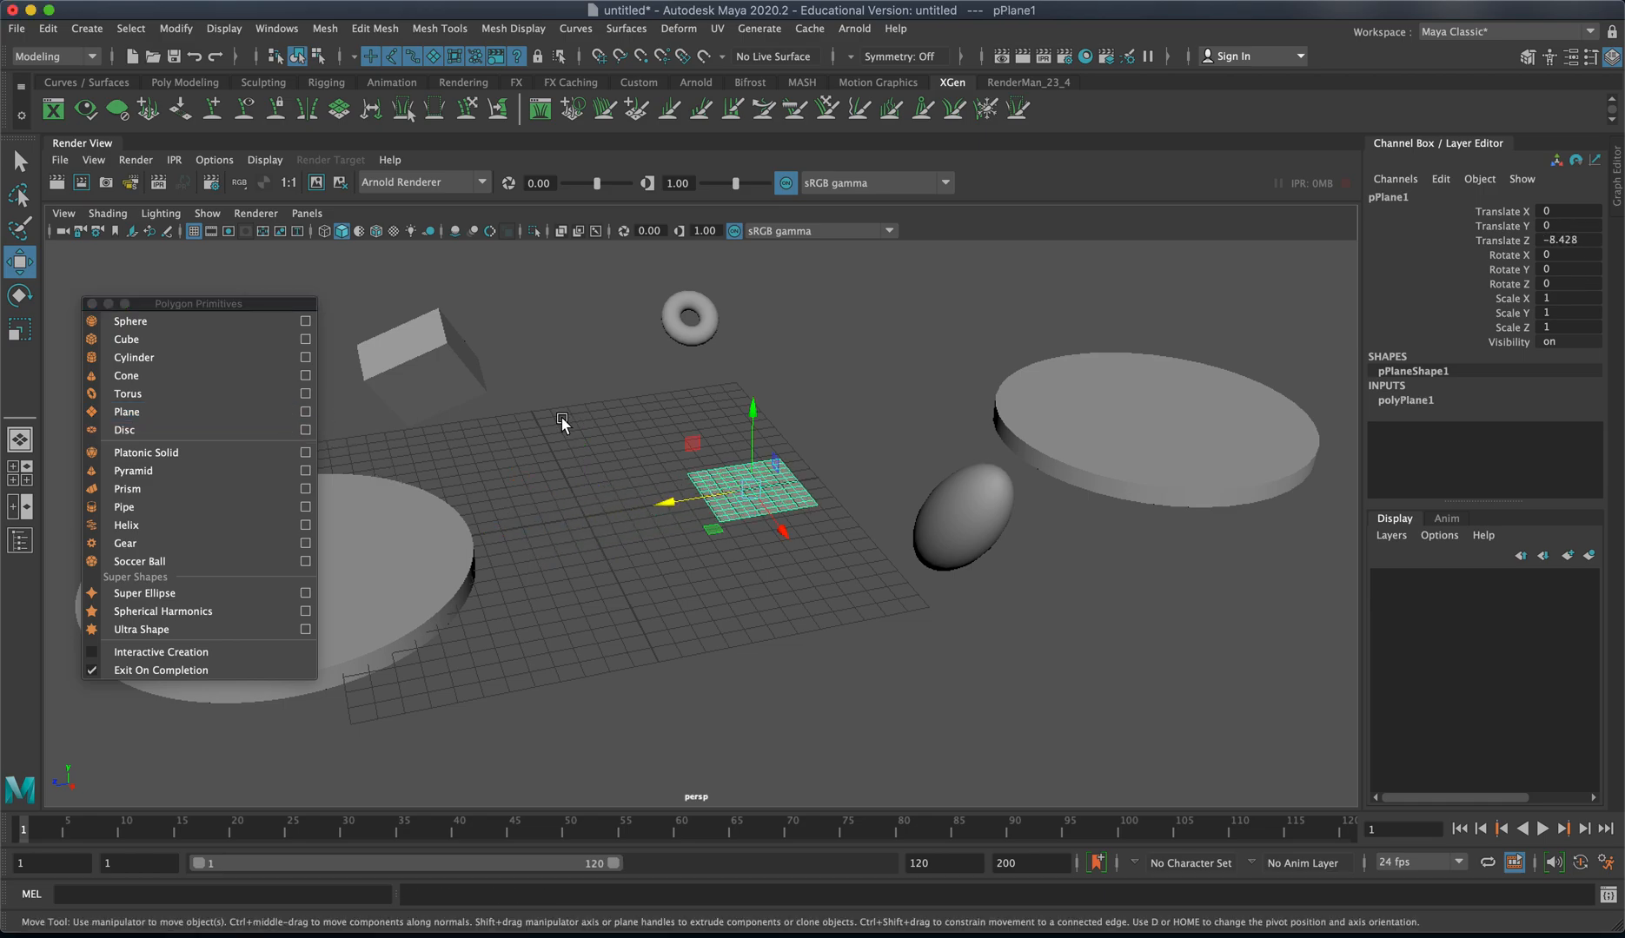
Step: Set the plane's width, height, Subdivisions Width and Subdivisions Height to 30 each, and reselect the plane
left_click(1415, 403)
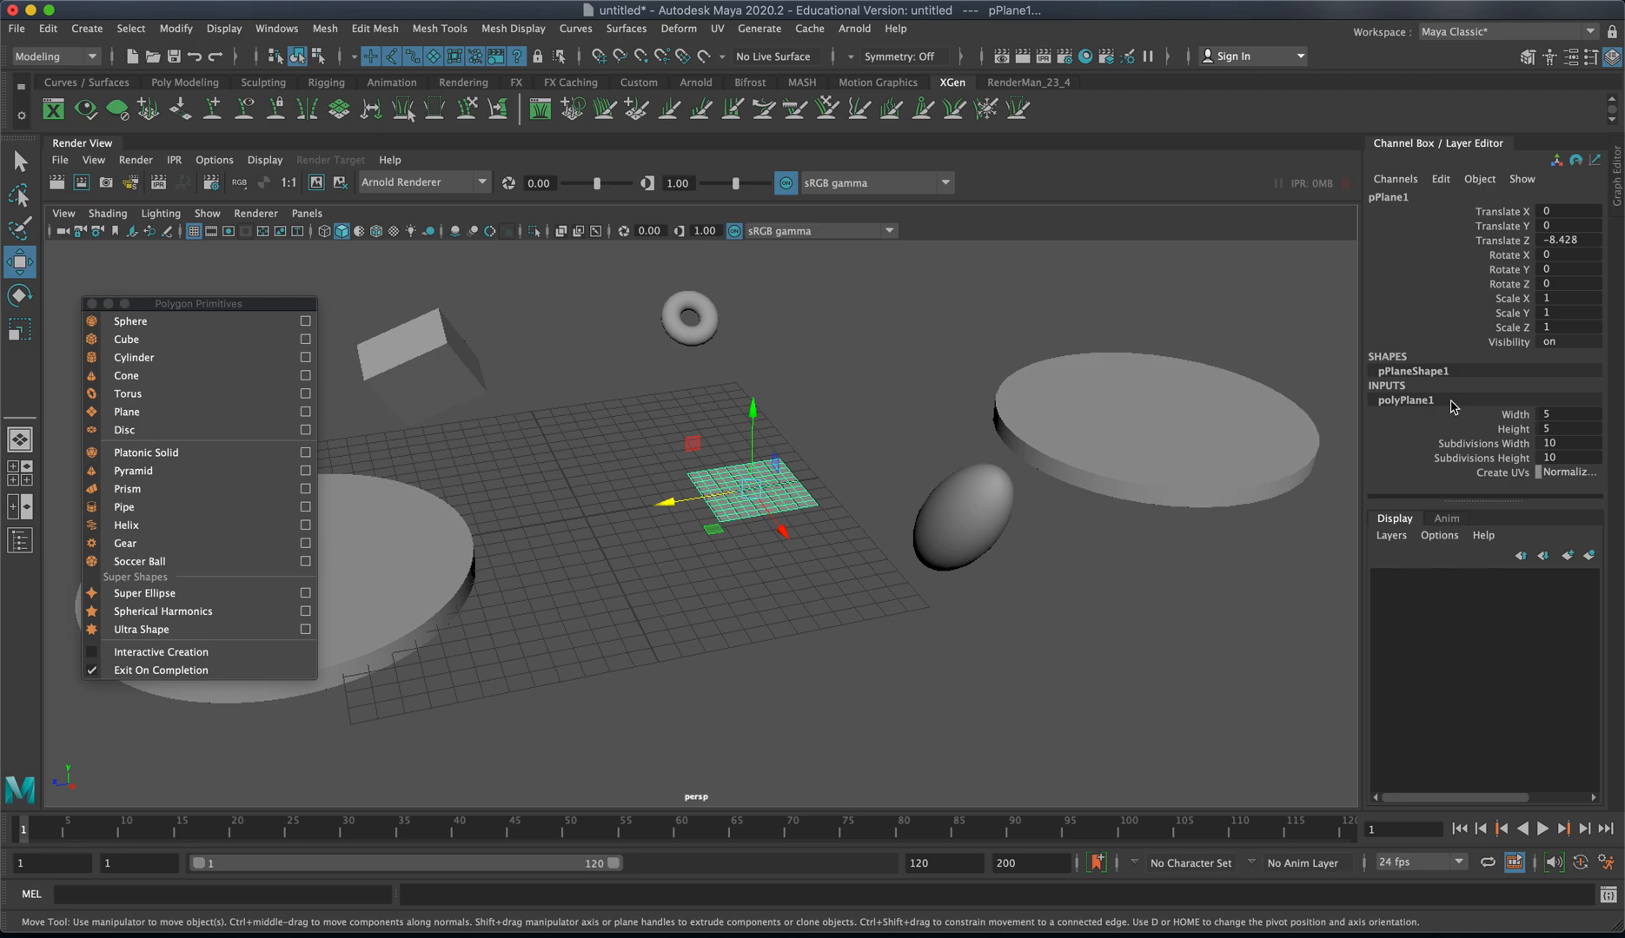
left_click(1582, 417)
key("Tab")
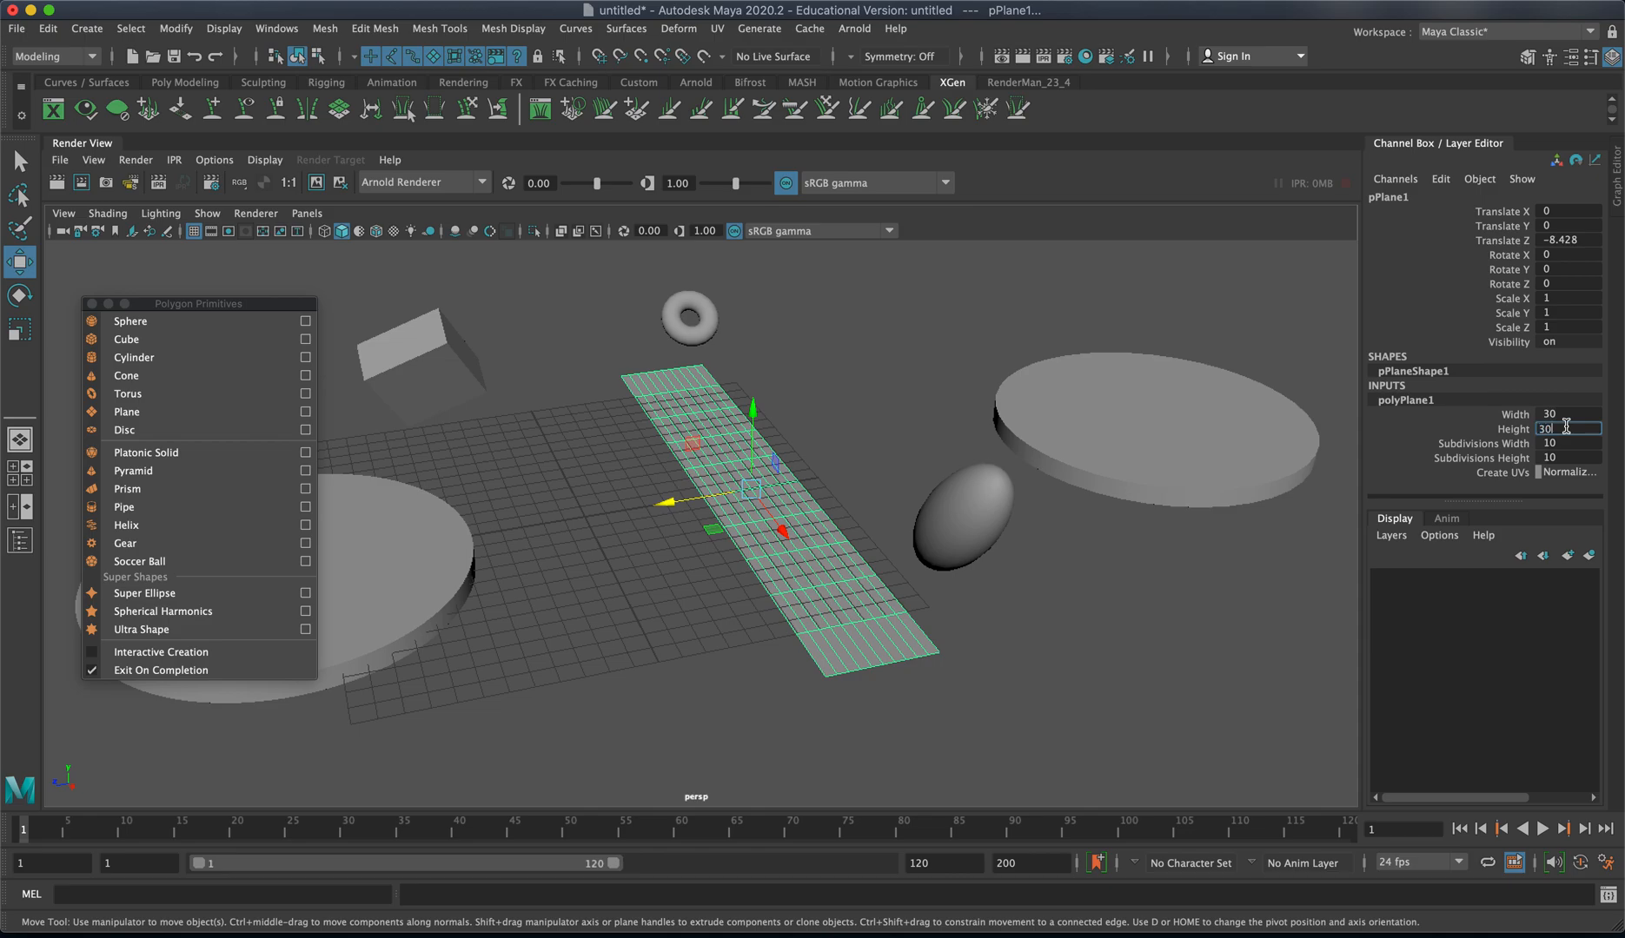
key("Return")
left_click(1581, 444)
left_click(1581, 444)
type("30")
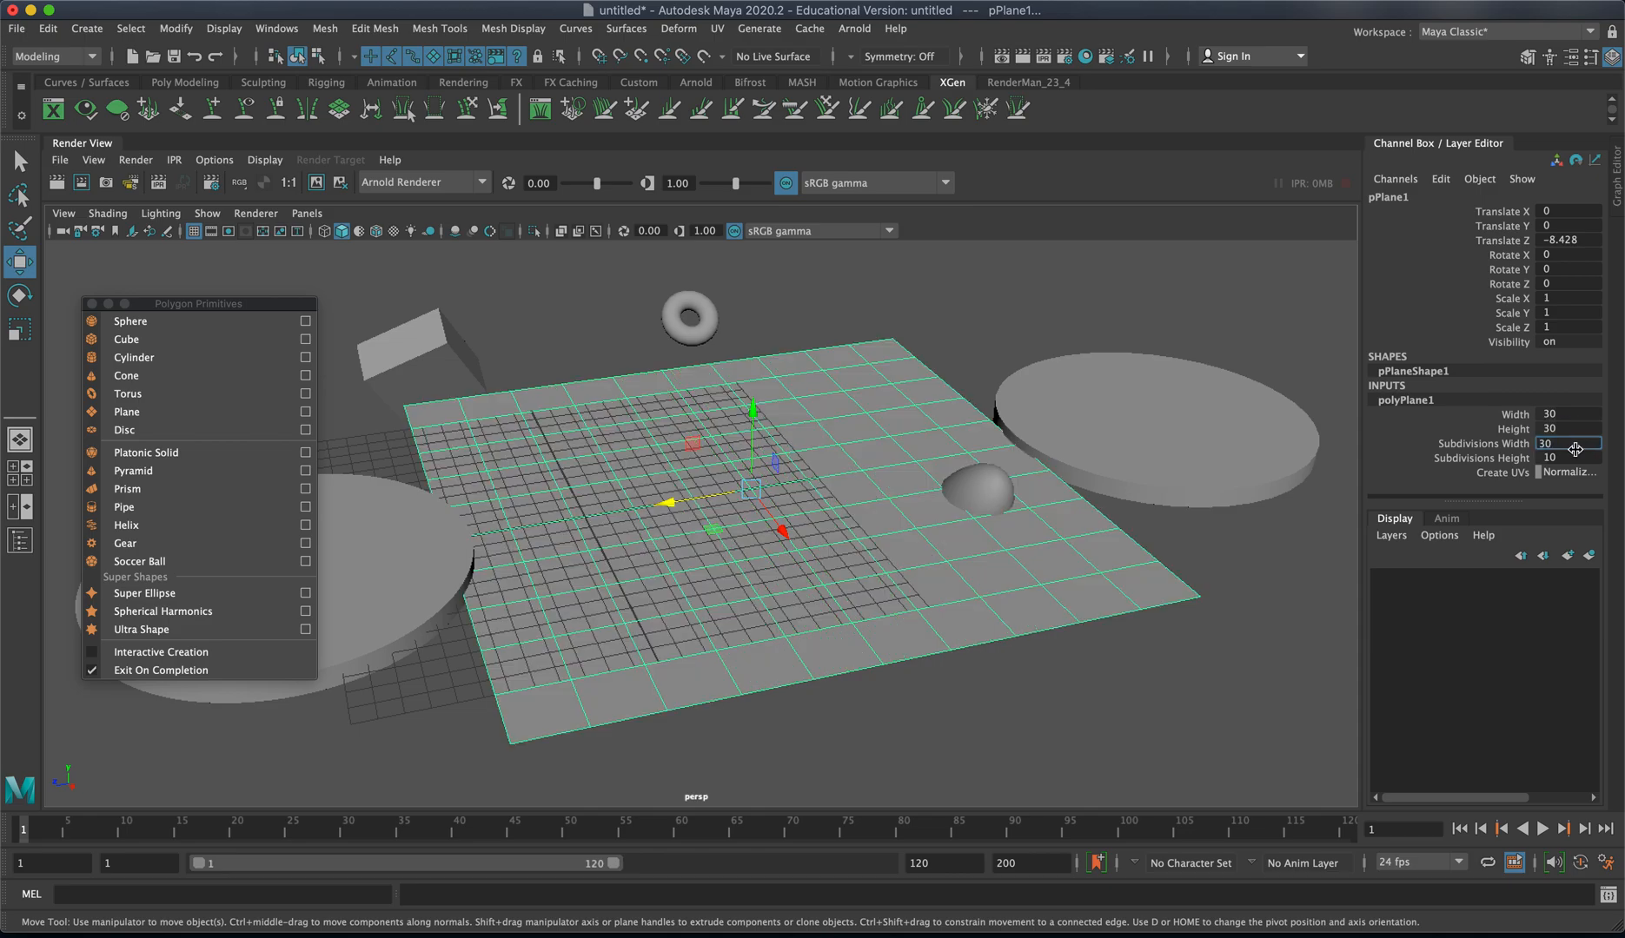
left_click(1567, 457)
type("30")
key("Return")
left_click(1209, 618)
left_click(721, 556)
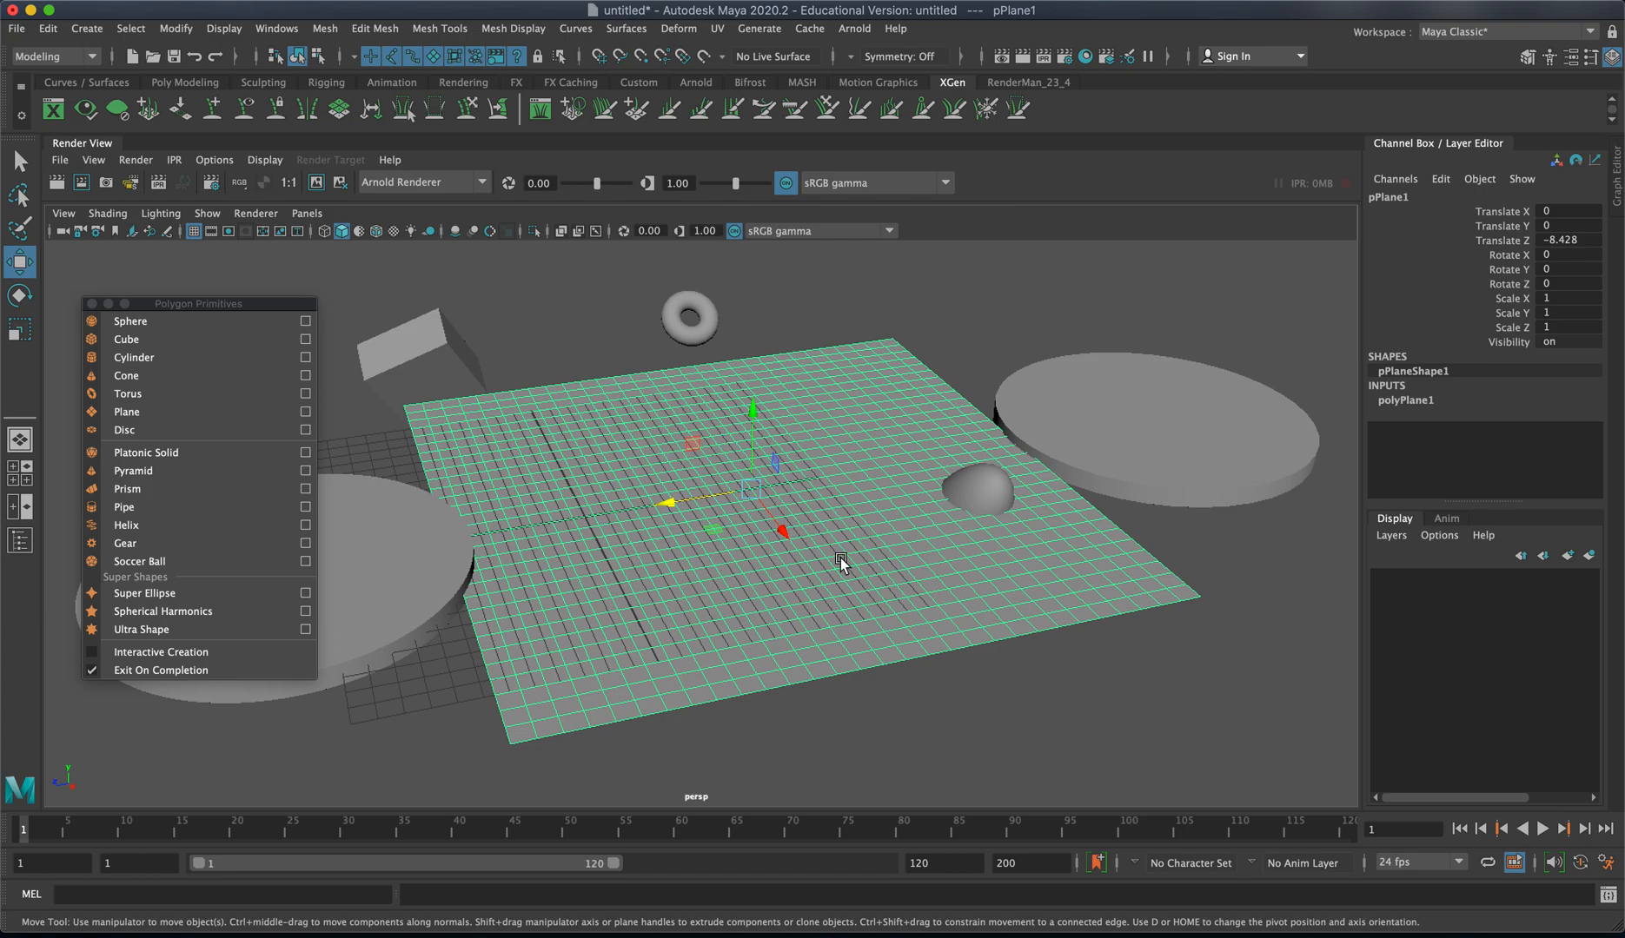
Step: Change the linear working unit to inch in the general preferences, save them and reselect the plane
left_click(1607, 863)
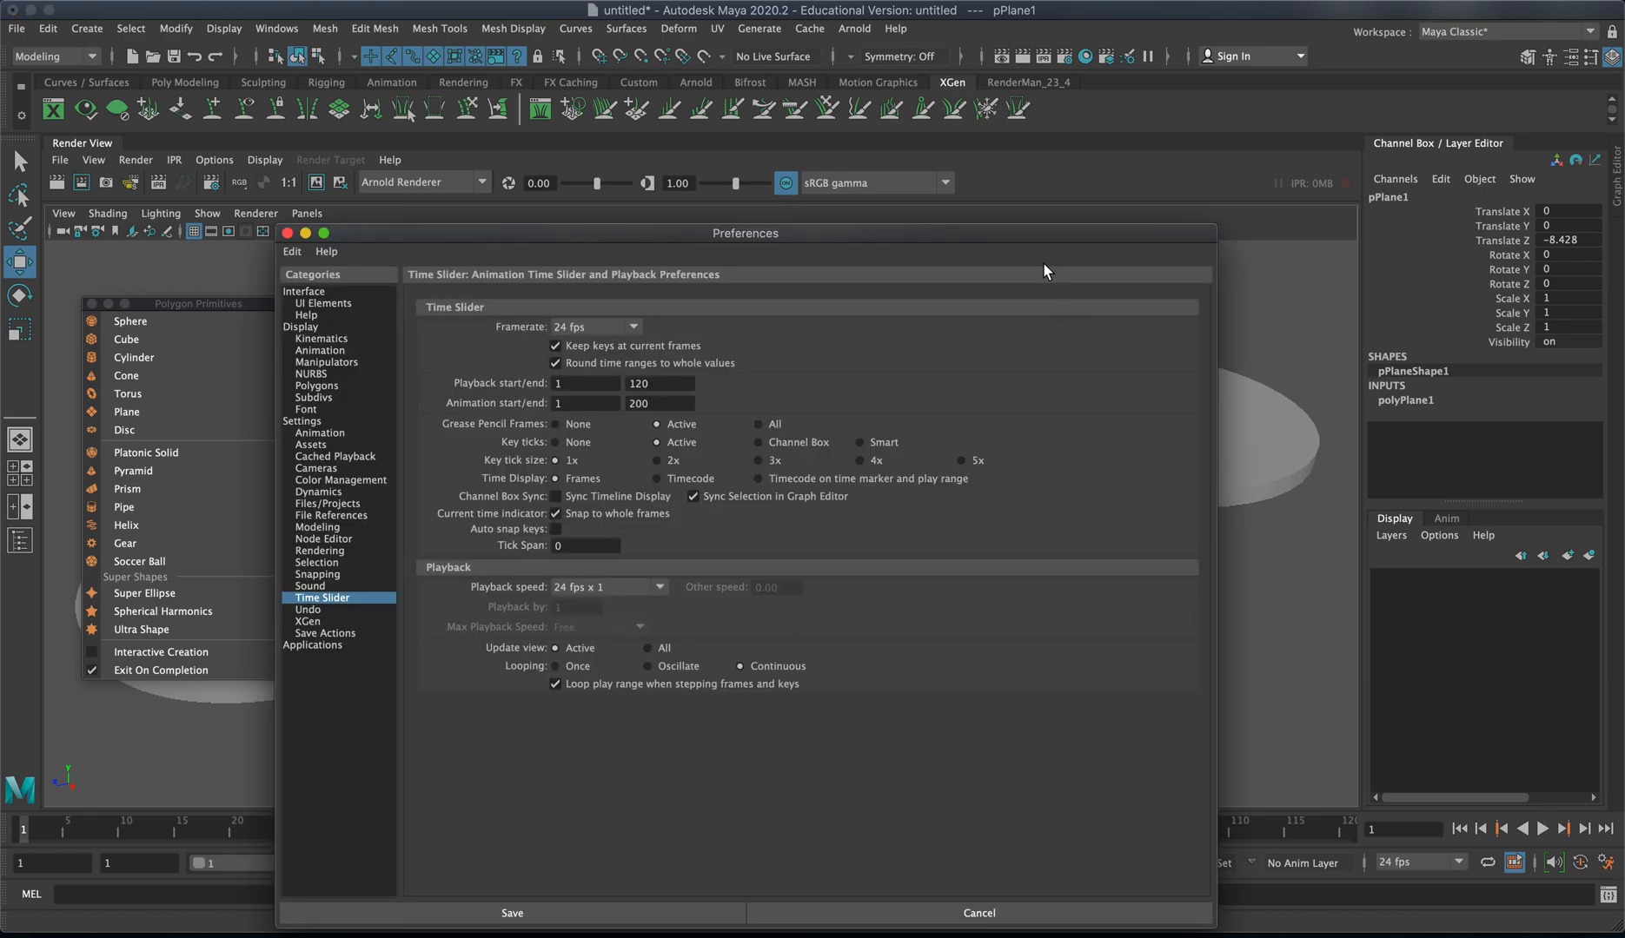
left_click_drag(924, 236, 903, 133)
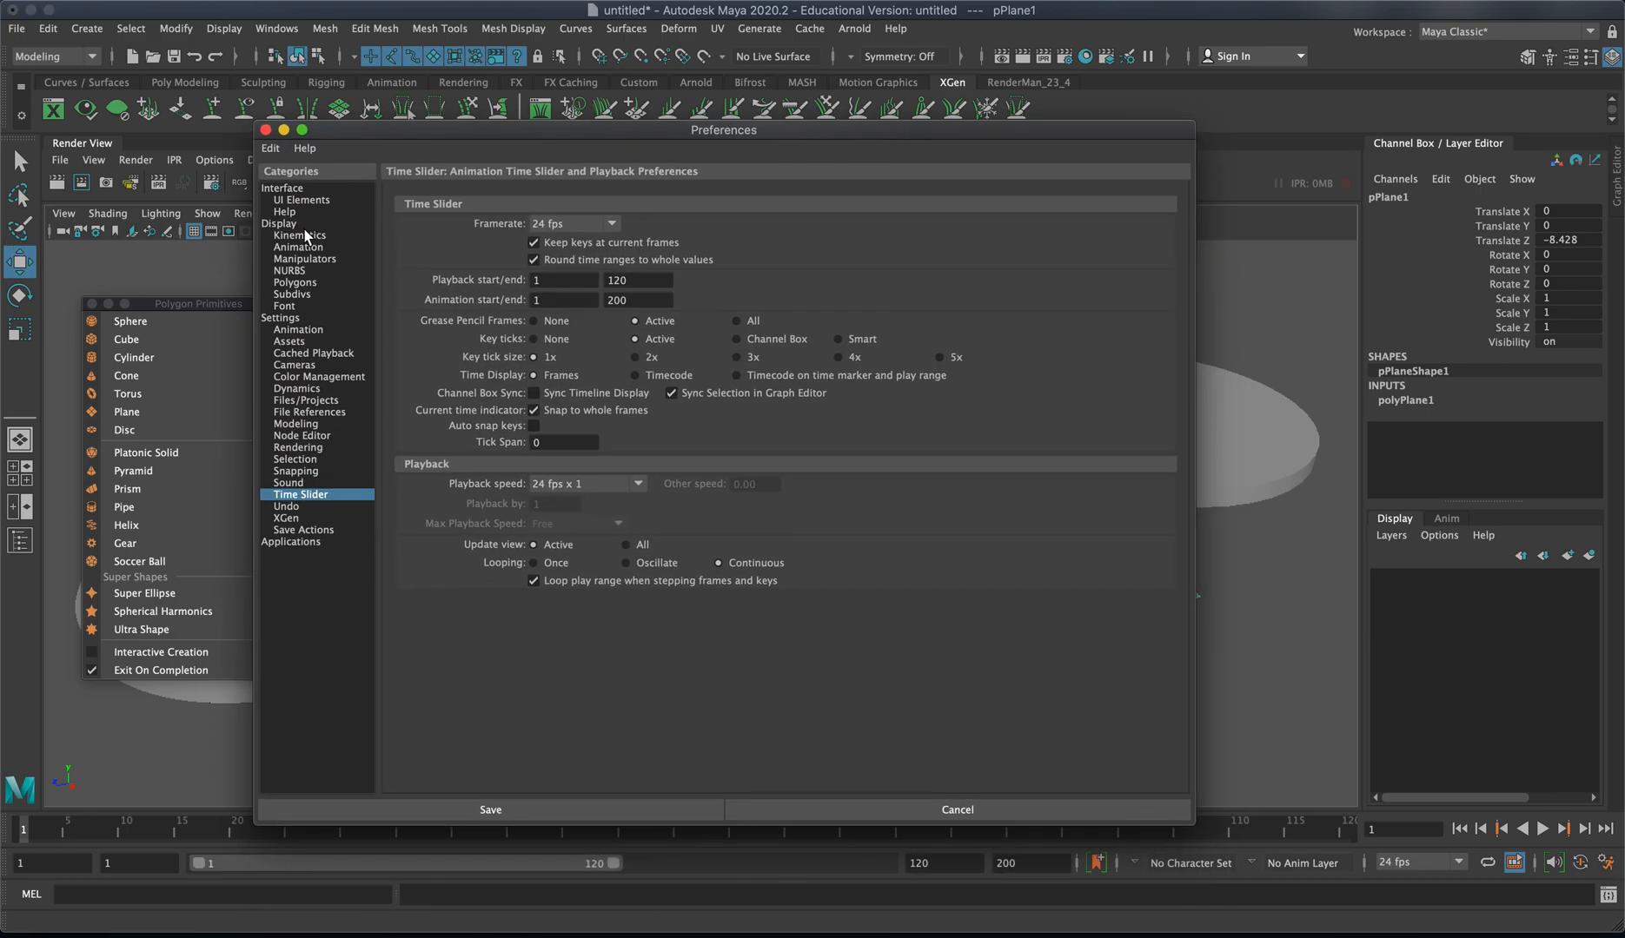
left_click(292, 318)
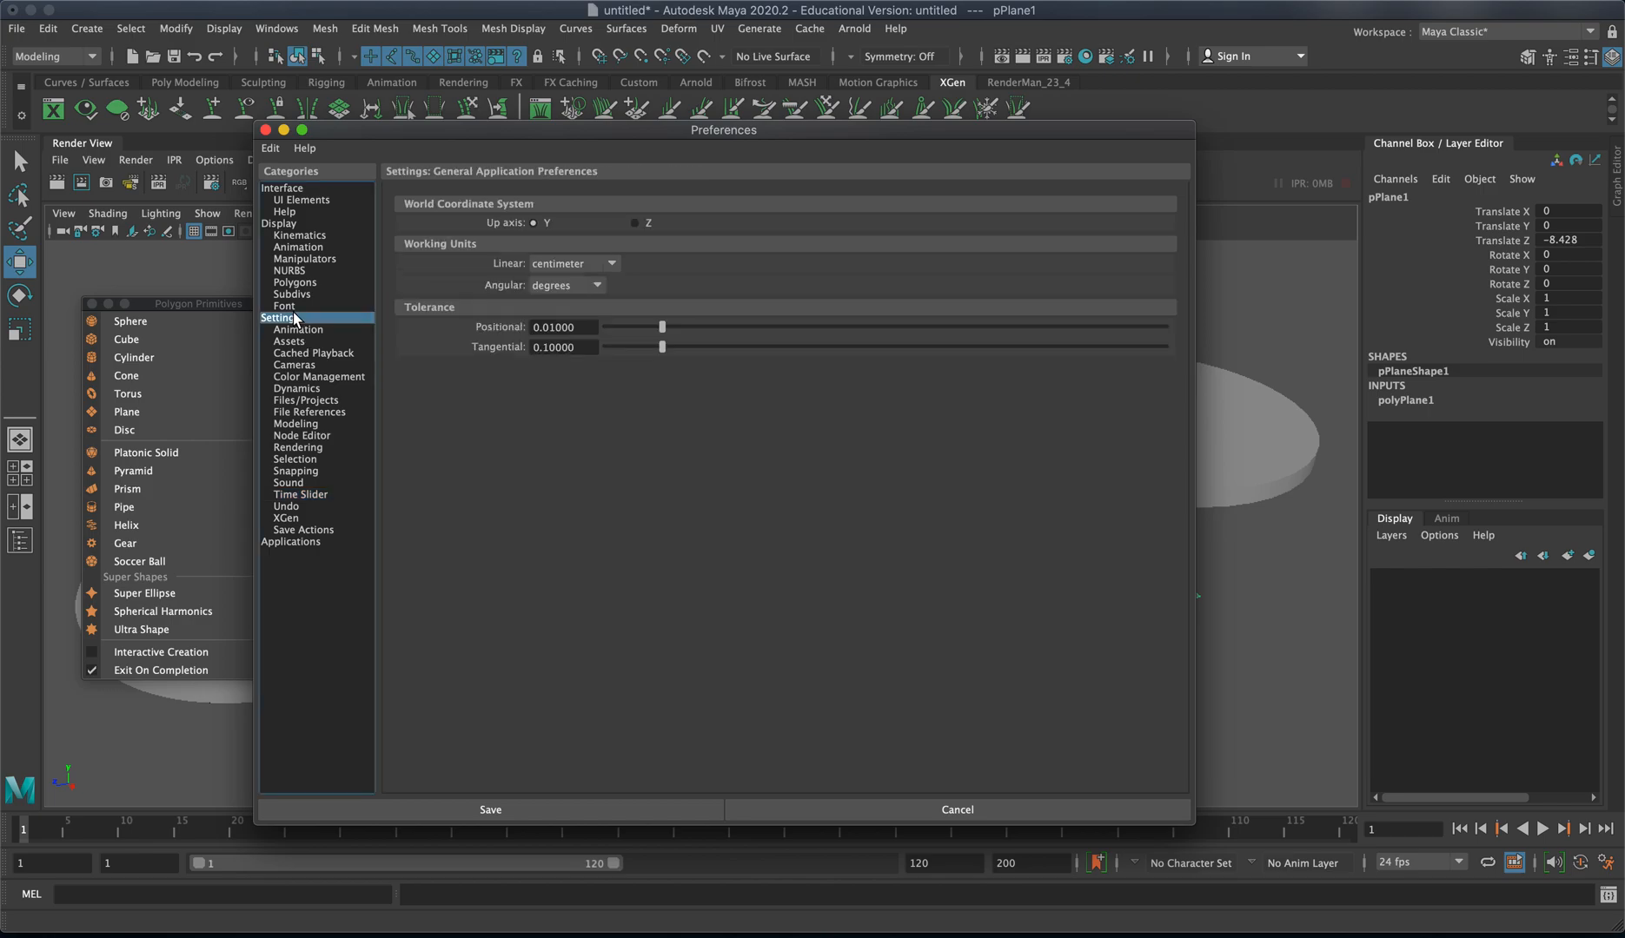
left_click(618, 263)
left_click(634, 338)
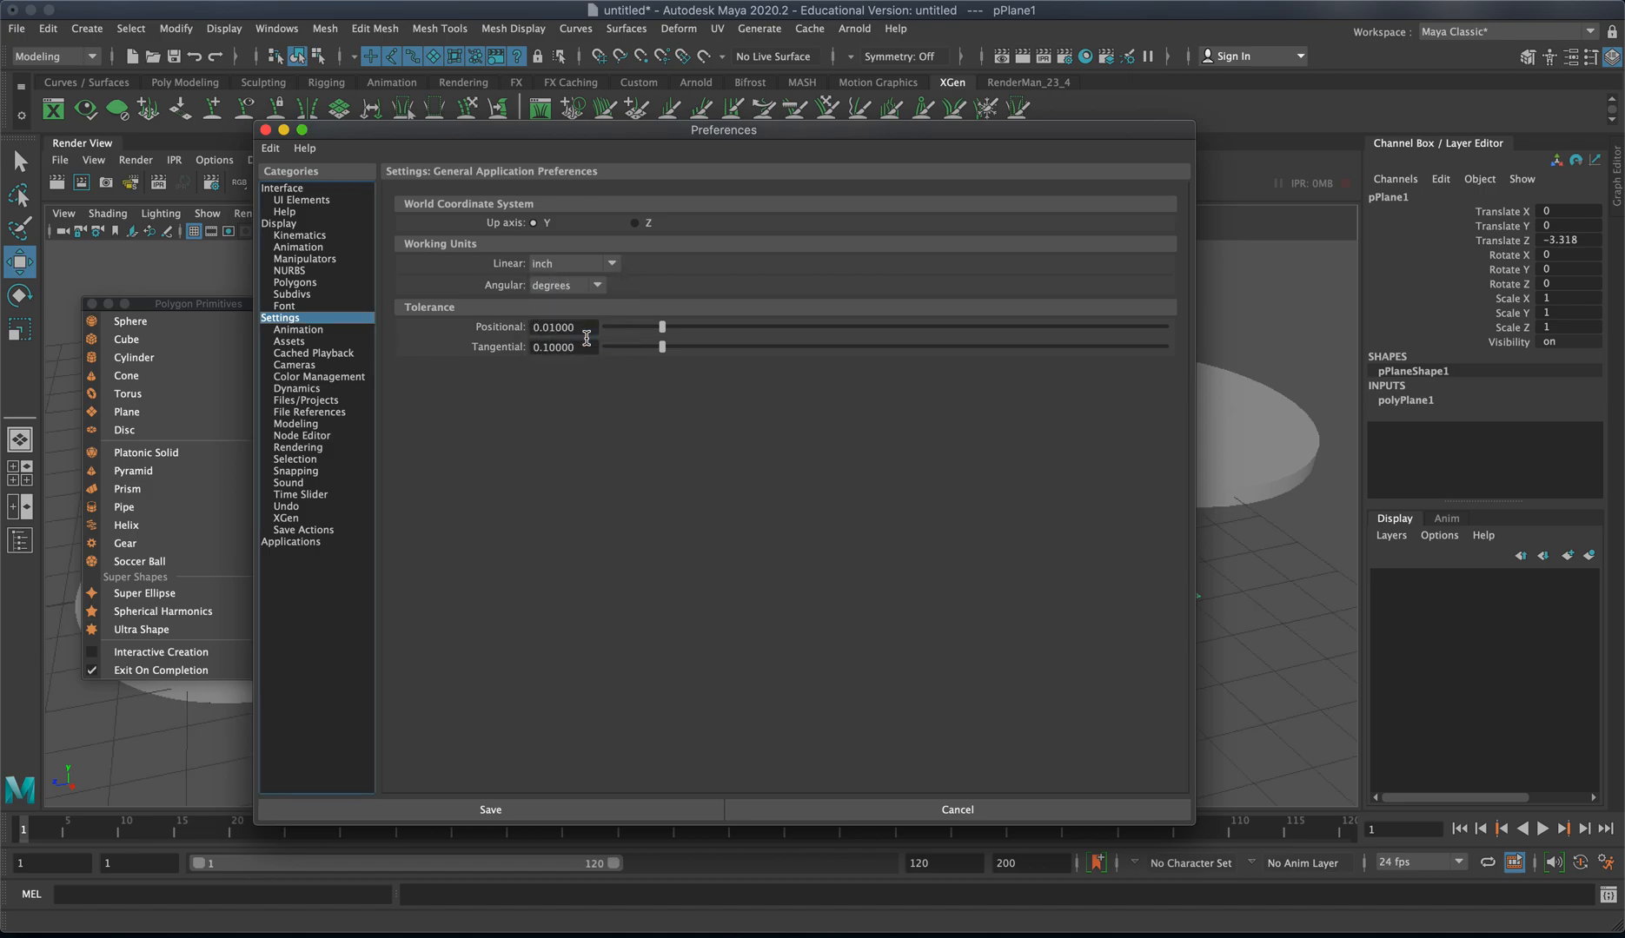
left_click(657, 810)
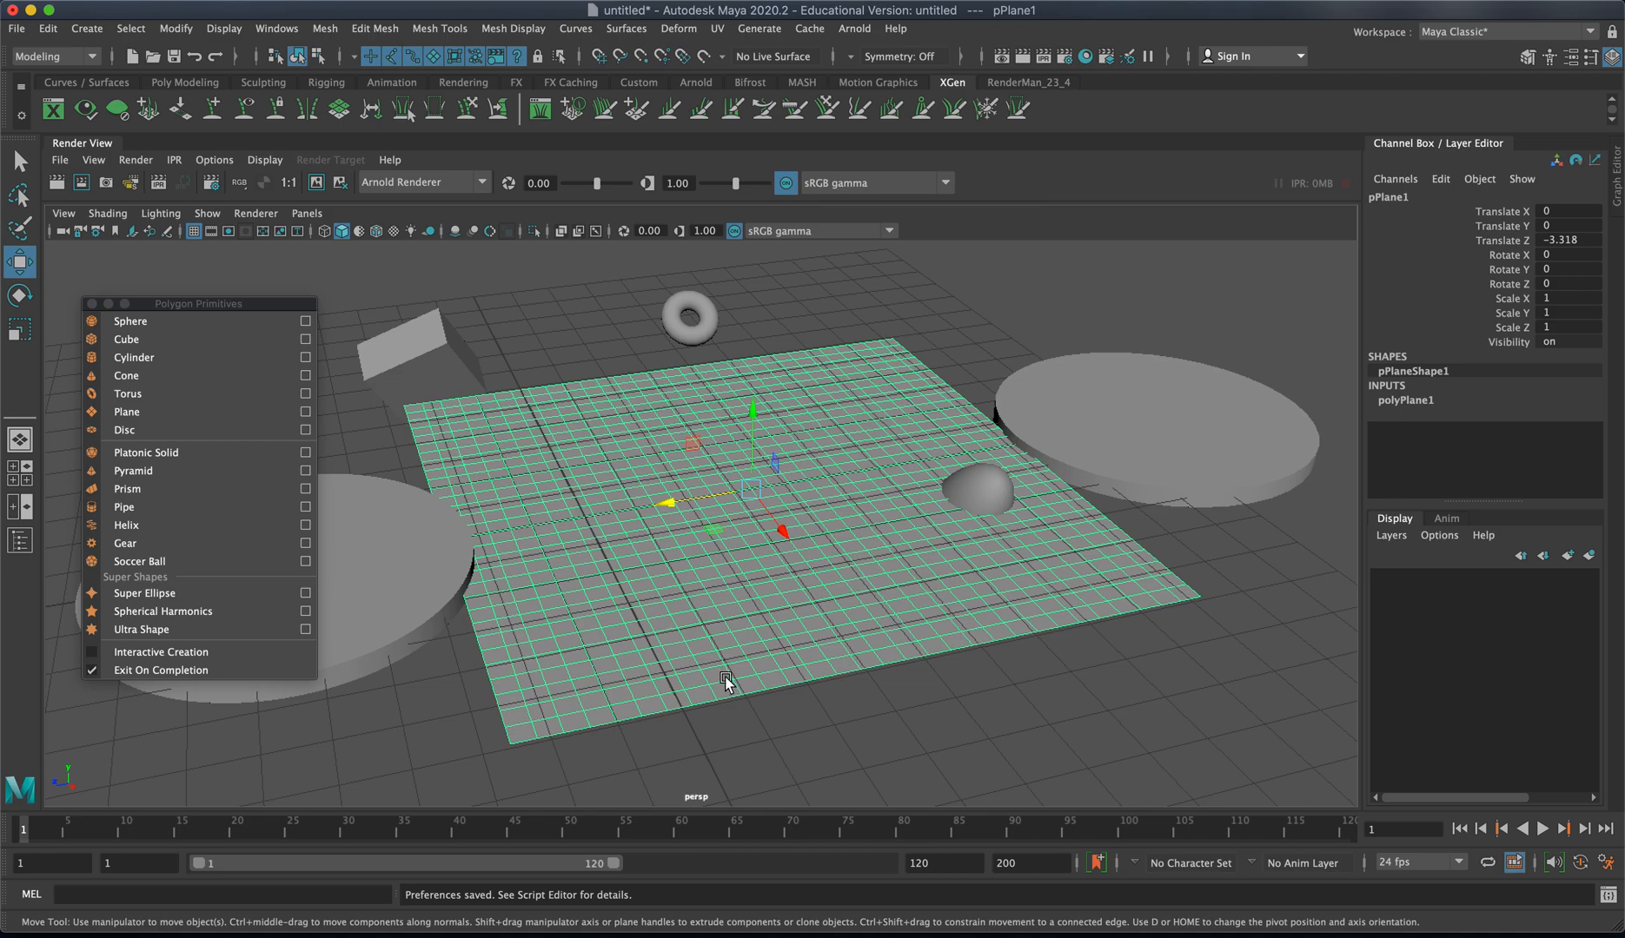
left_click(912, 722)
left_click(815, 580)
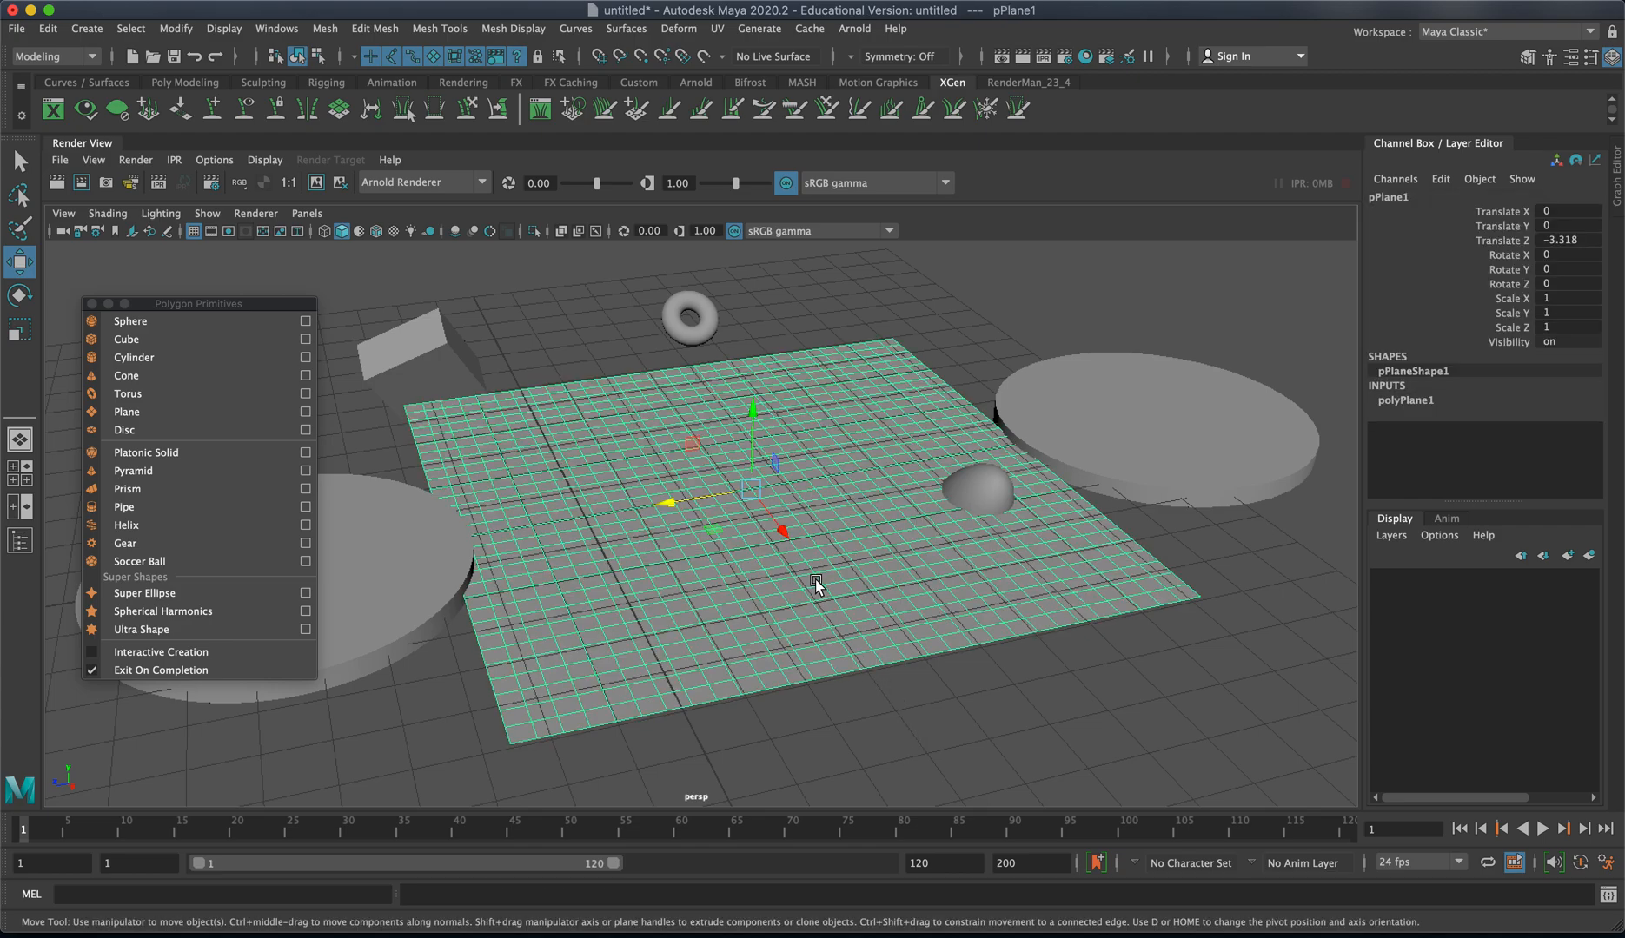
Step: Create a polygon disc with 3 sides, Circle subdivision mode and radius 1, and move it to about 9.227 along X
right_click_drag(910, 699, 606, 654, "alt")
left_click(549, 530)
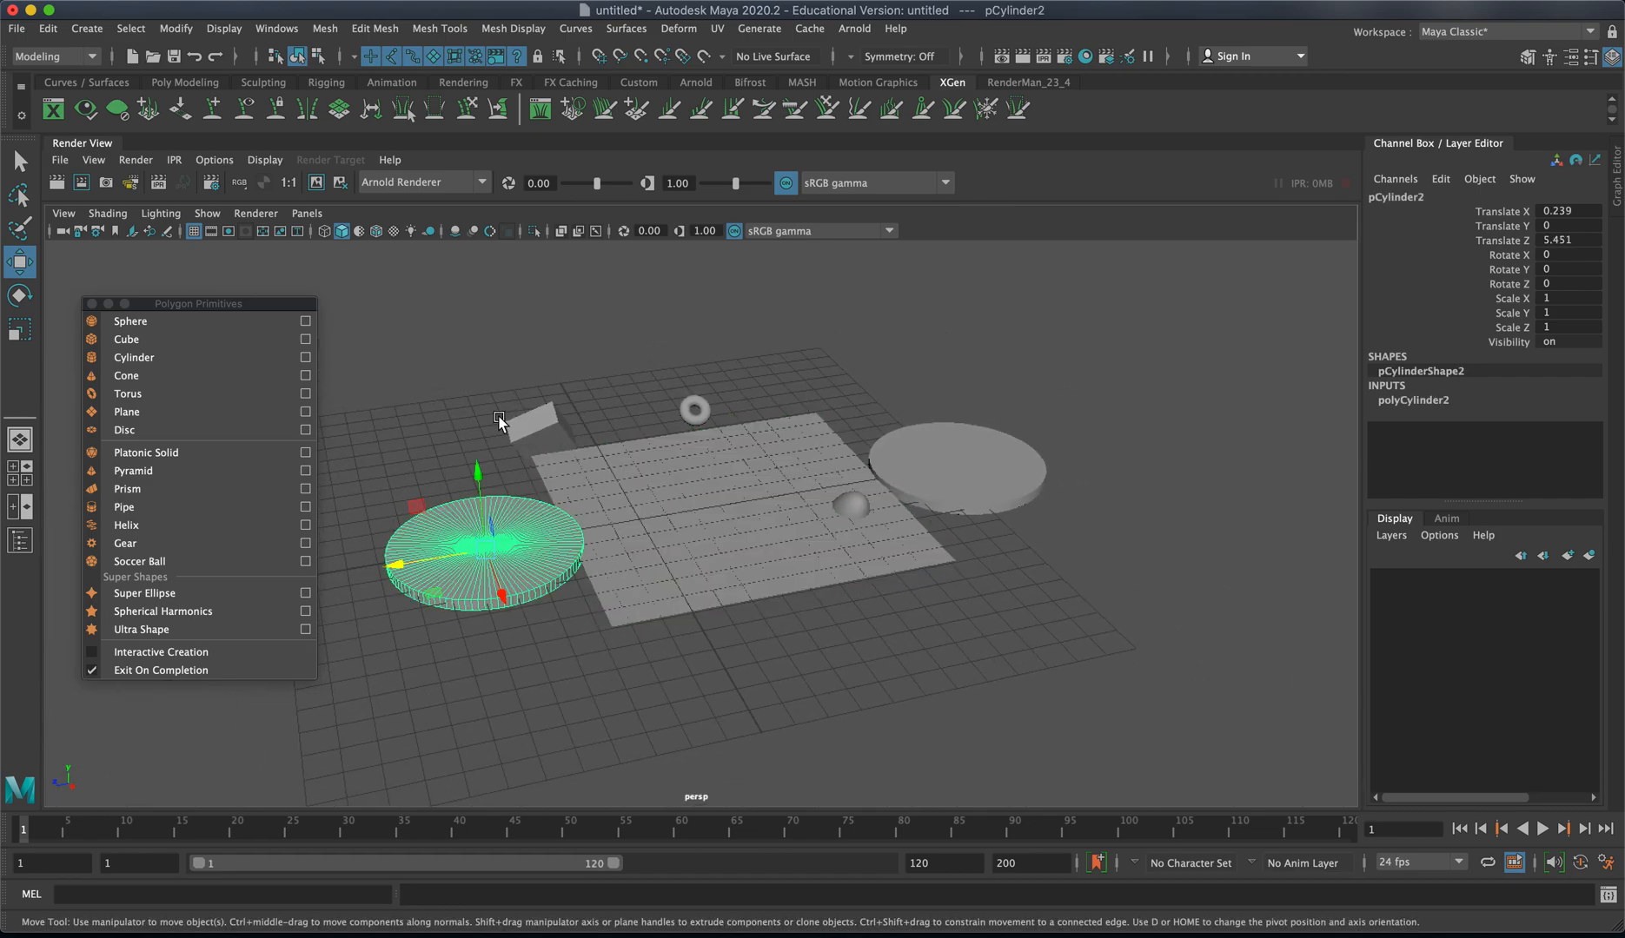
left_click(305, 430)
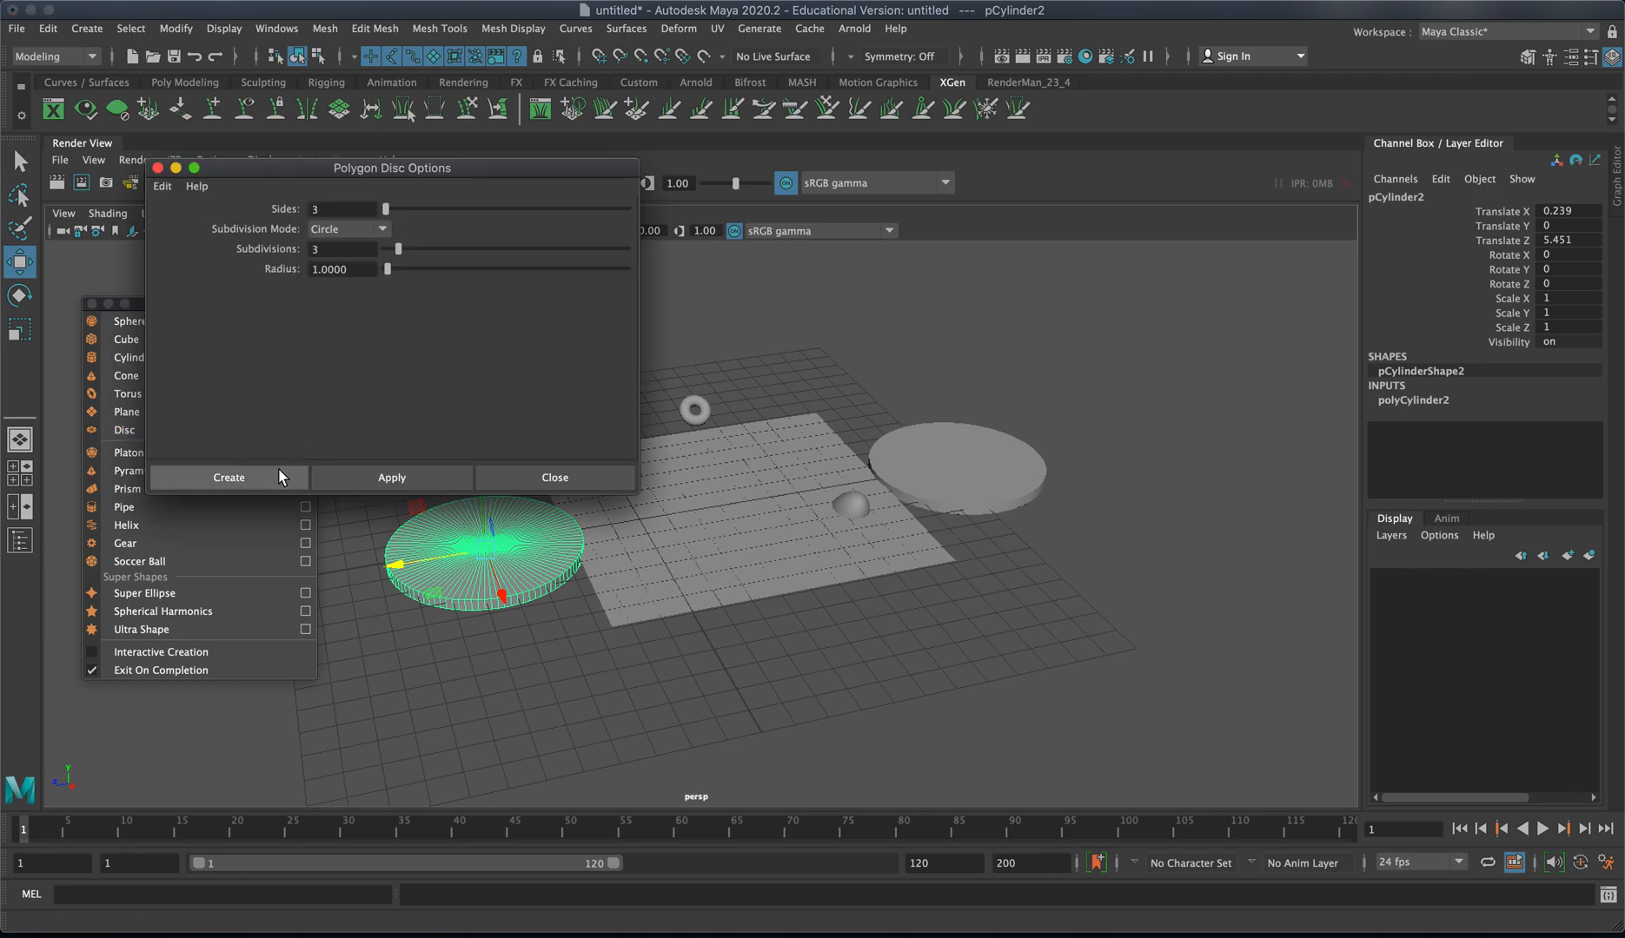
left_click(275, 471)
left_click_drag(662, 568, 760, 726)
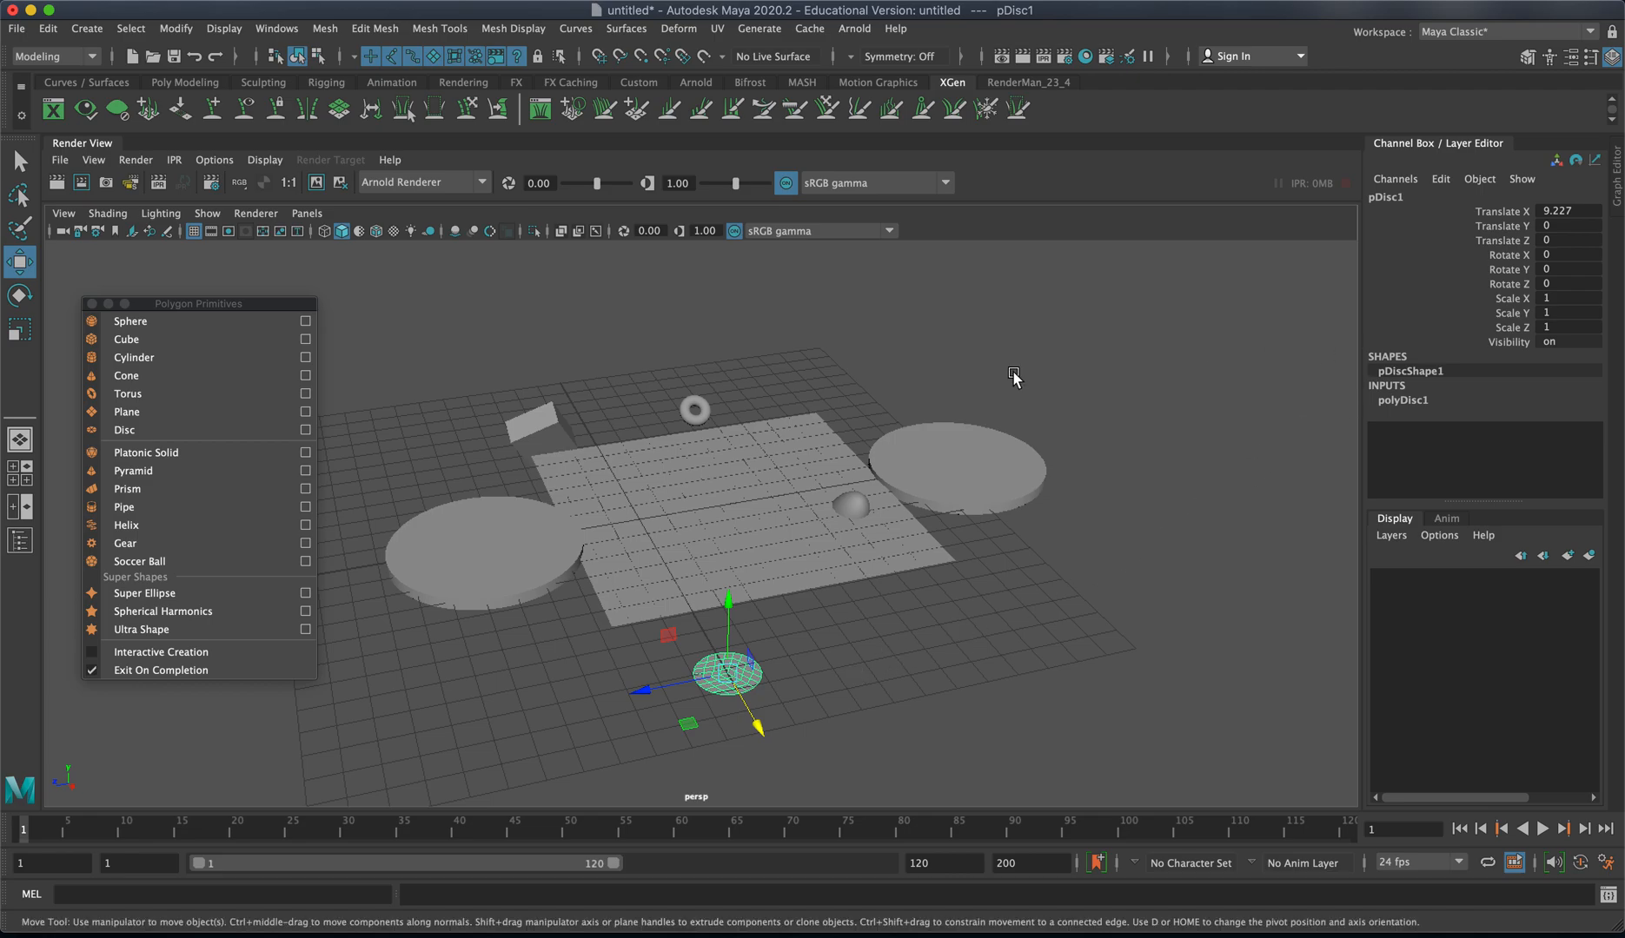
Step: Expand the first cylinder's creation settings and hide the Channel Box
left_click(947, 452)
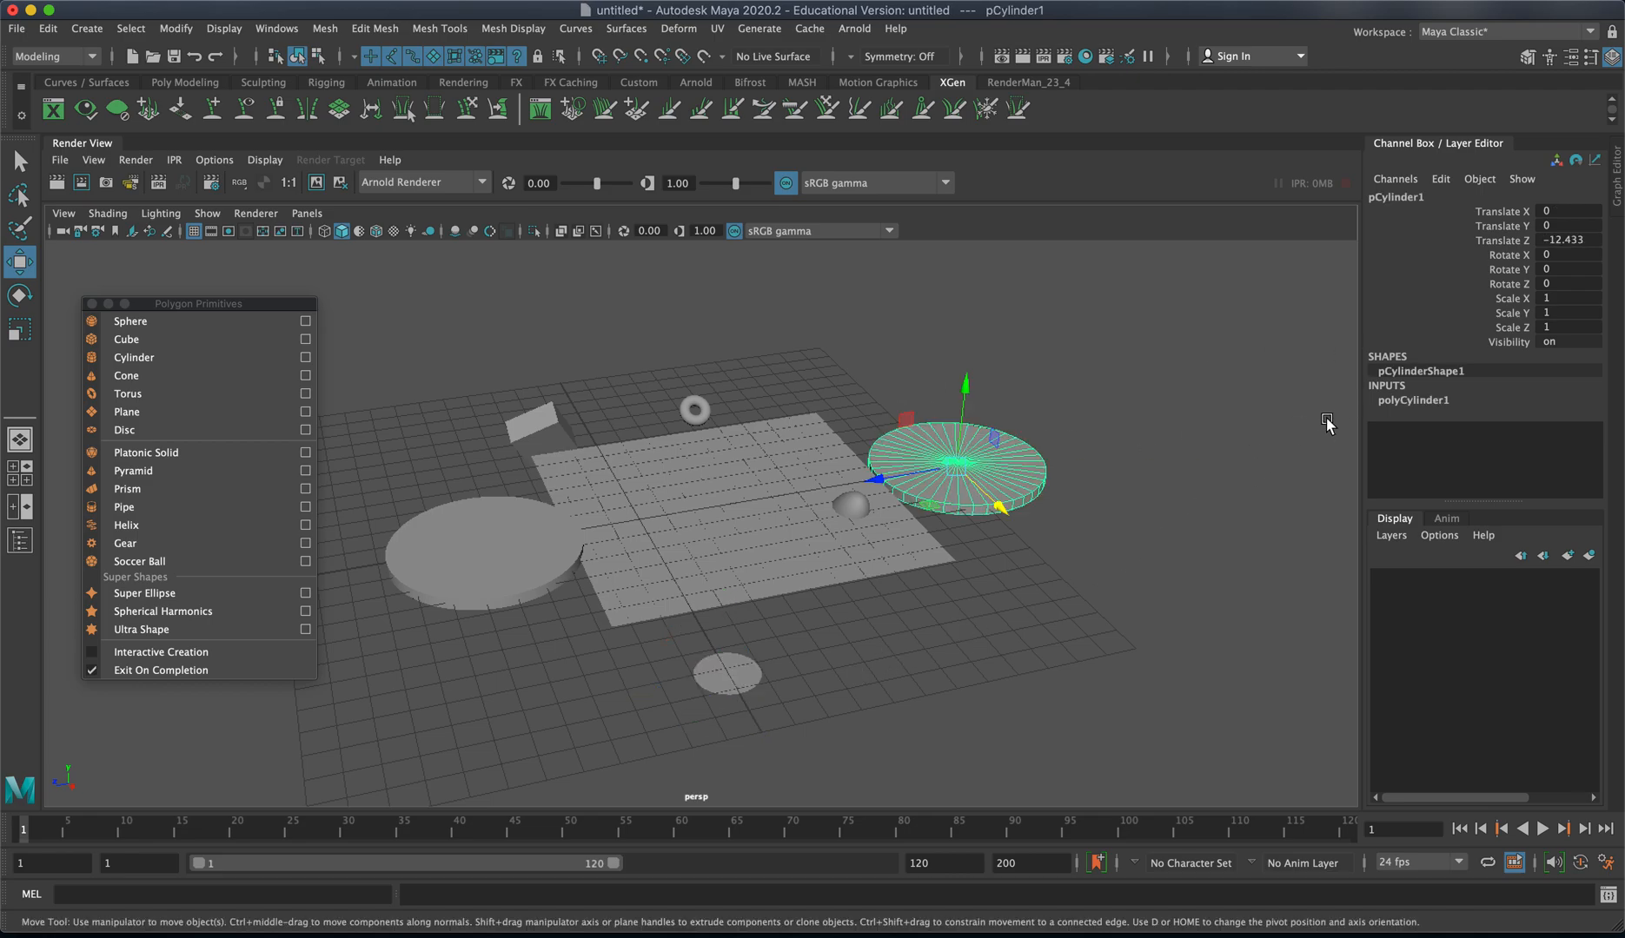
left_click(1396, 402)
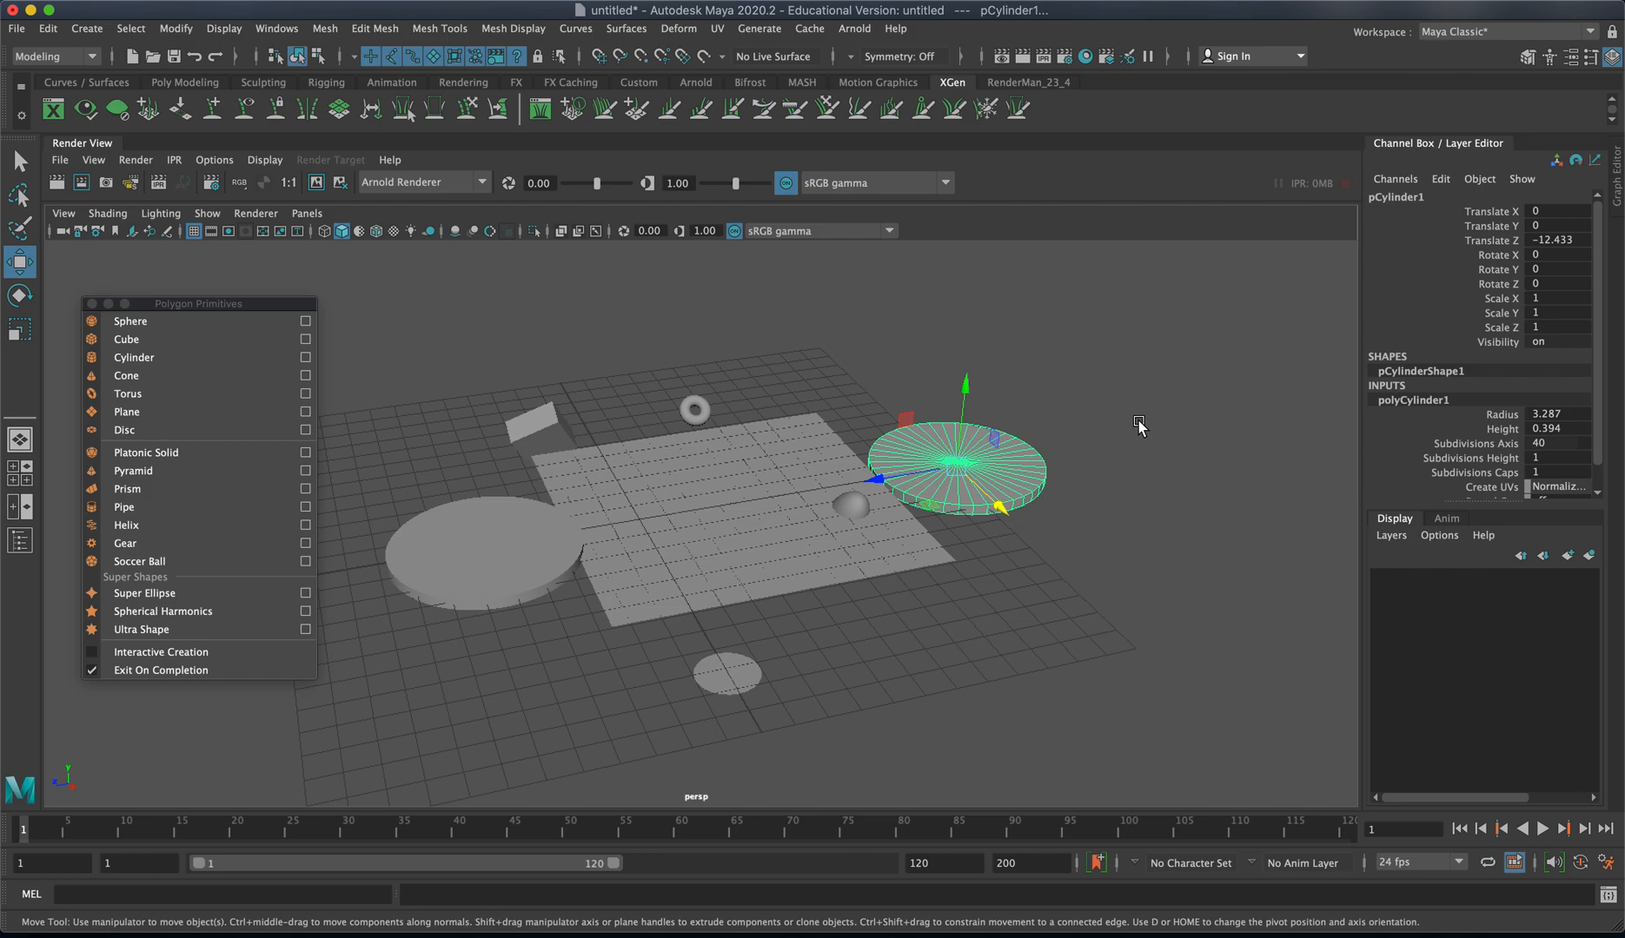
left_click(1611, 57)
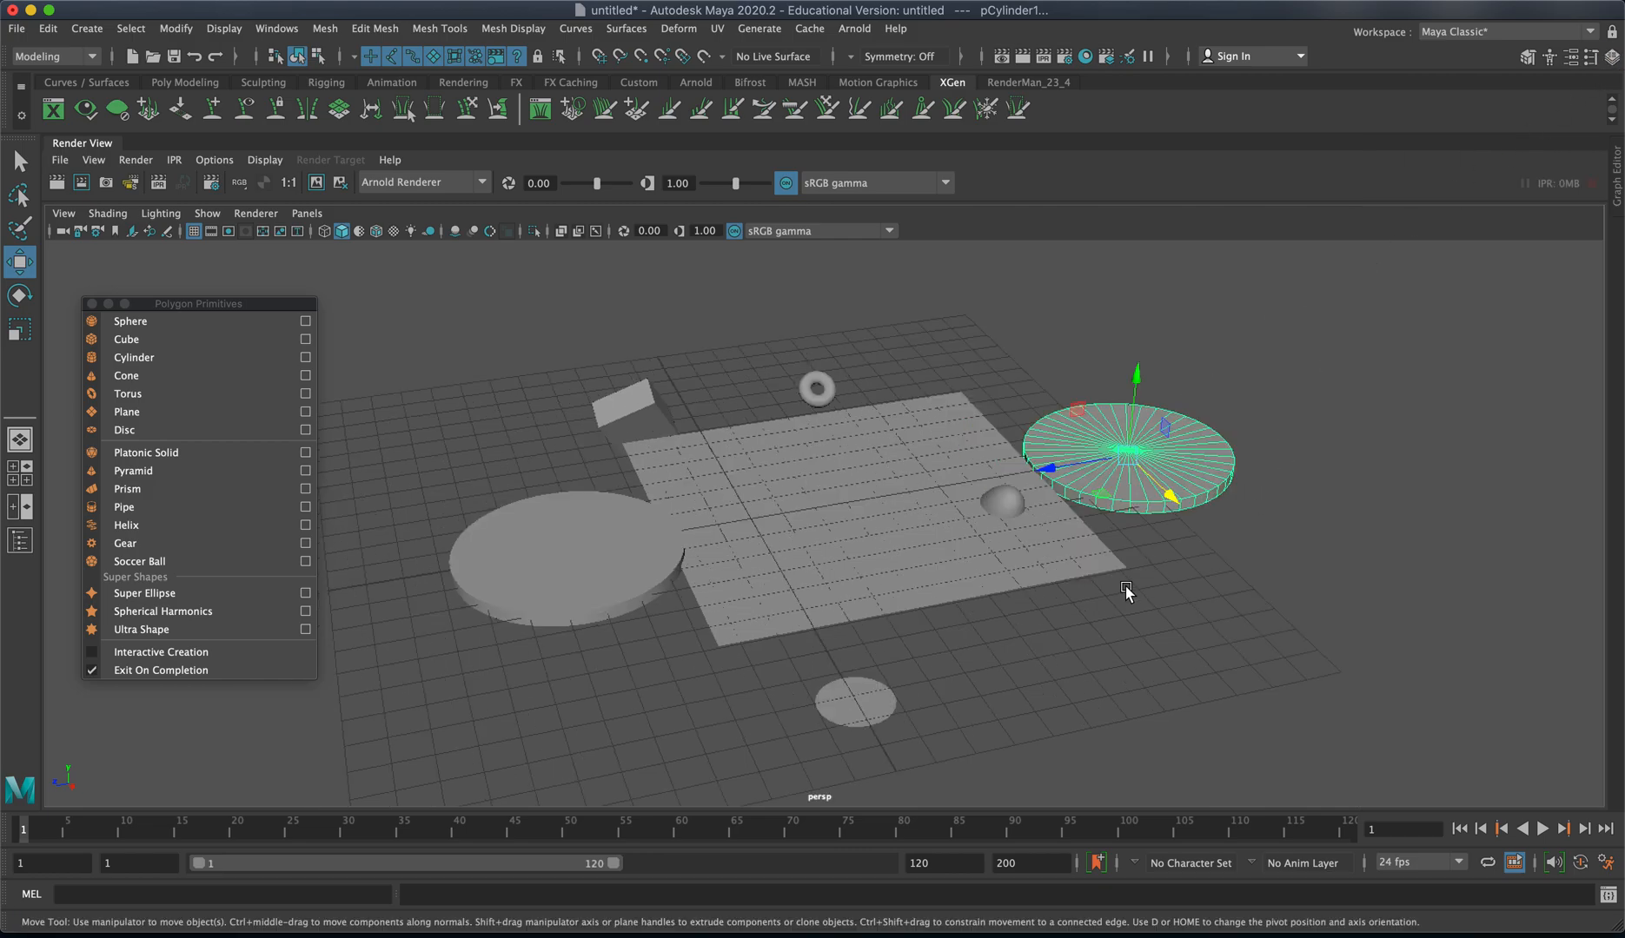
Step: Inspect the scene from different distances and angles, and view the second cylinder's rotate and scale manipulators
right_click_drag(1084, 563, 729, 593, "alt")
right_click_drag(935, 591, 1124, 627, "alt")
mouse_move(1038, 609)
left_mouse_down("alt")
mouse_move(954, 606)
mouse_move(1047, 614)
mouse_move(1034, 603)
left_mouse_up("alt")
middle_click_drag(1053, 588, 1138, 582, "alt")
right_click_drag(1093, 579, 1059, 607, "alt")
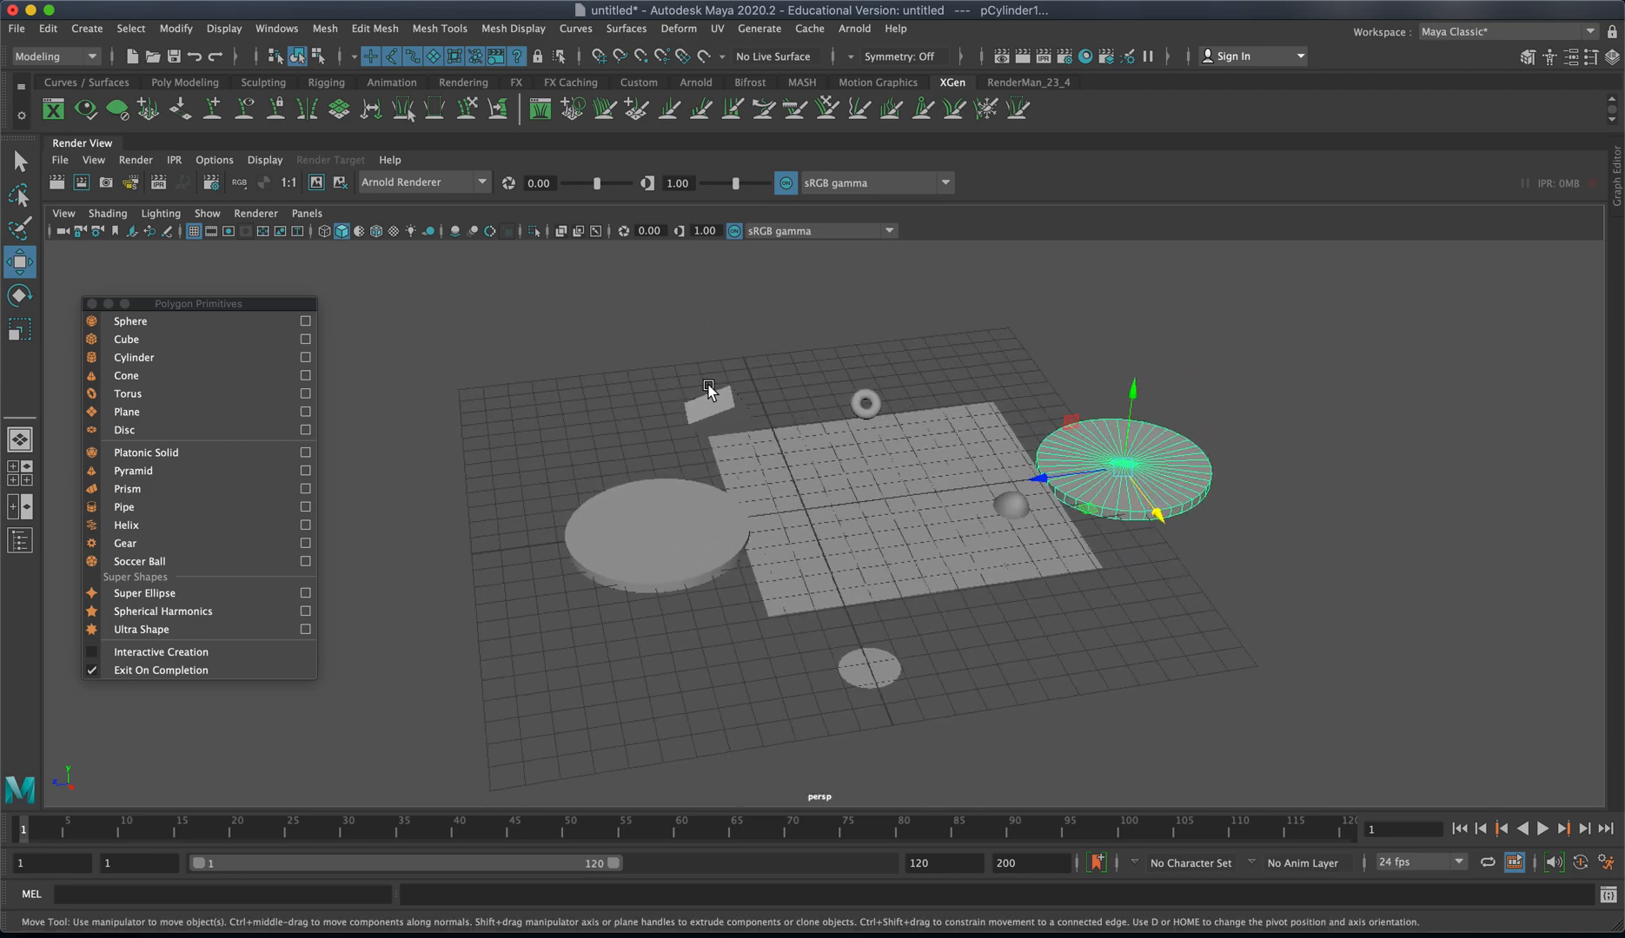
left_click(638, 546)
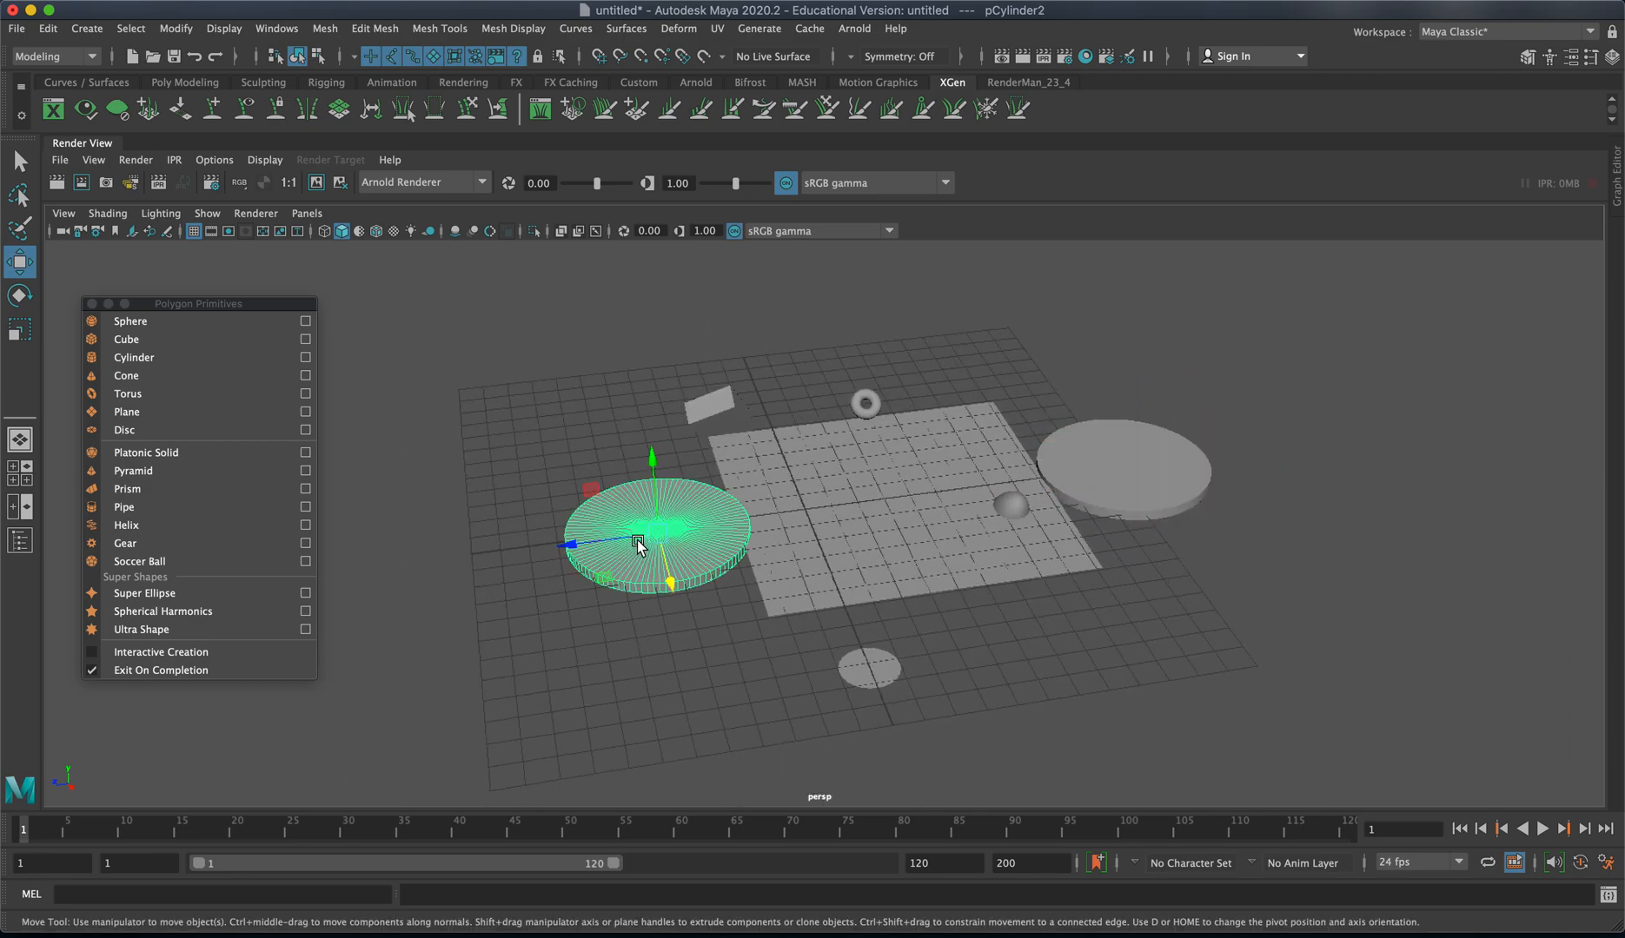
key("e")
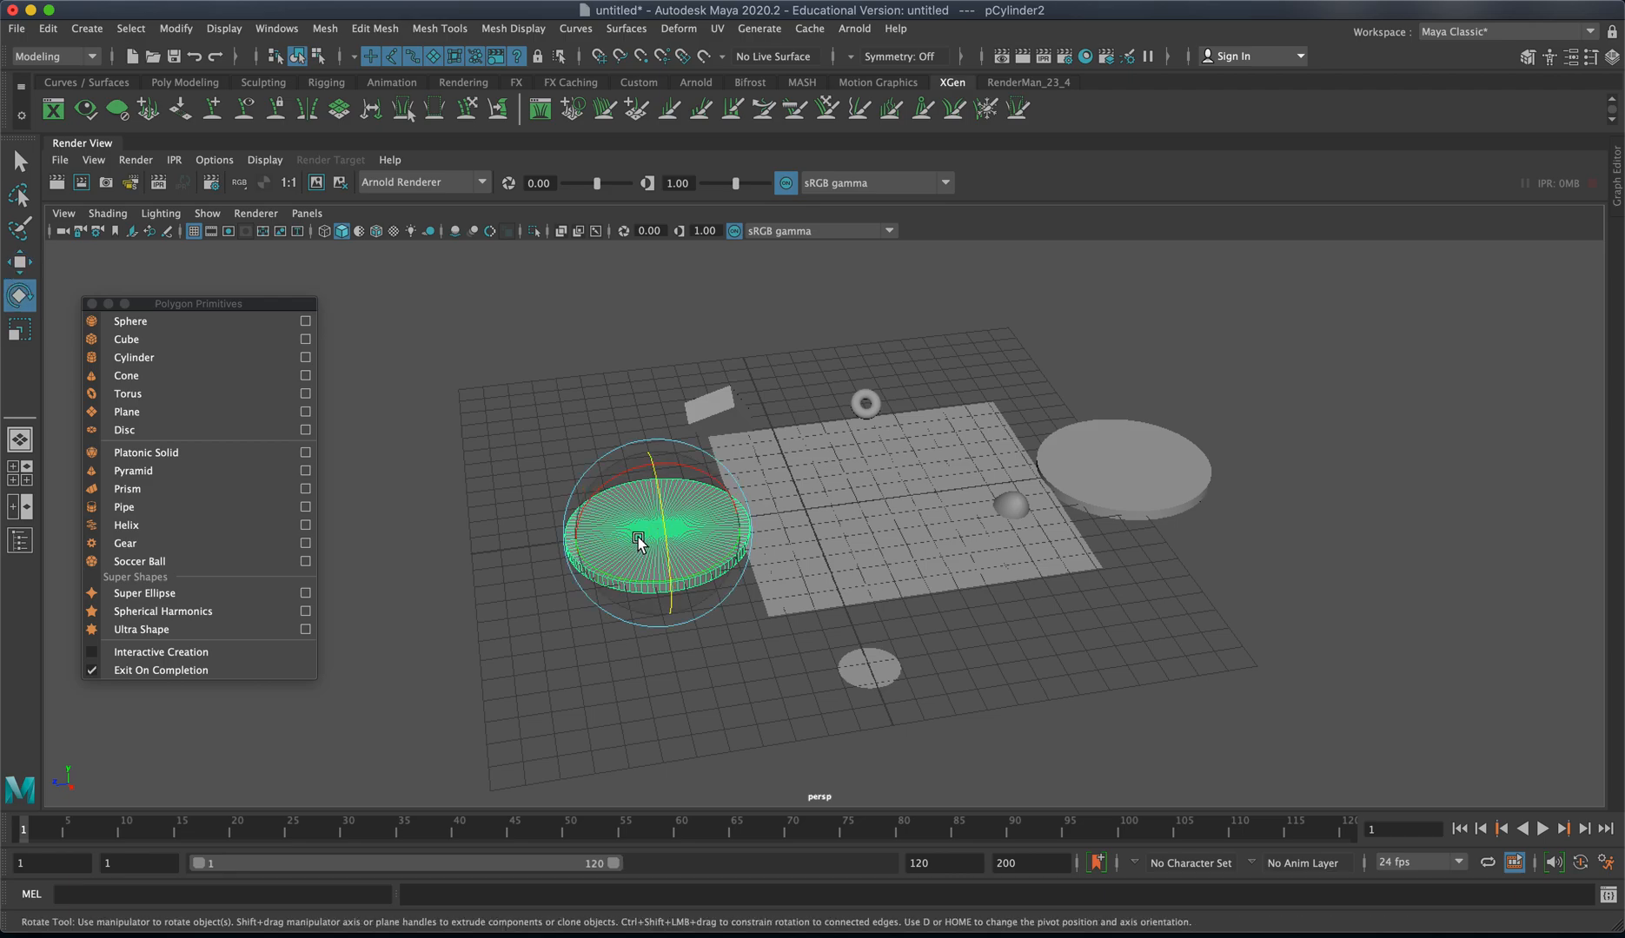
key("r")
Step: Delete all objects in the scene and create a new polygon cube at the origin
left_click_drag(508, 329, 1356, 773)
key("Delete")
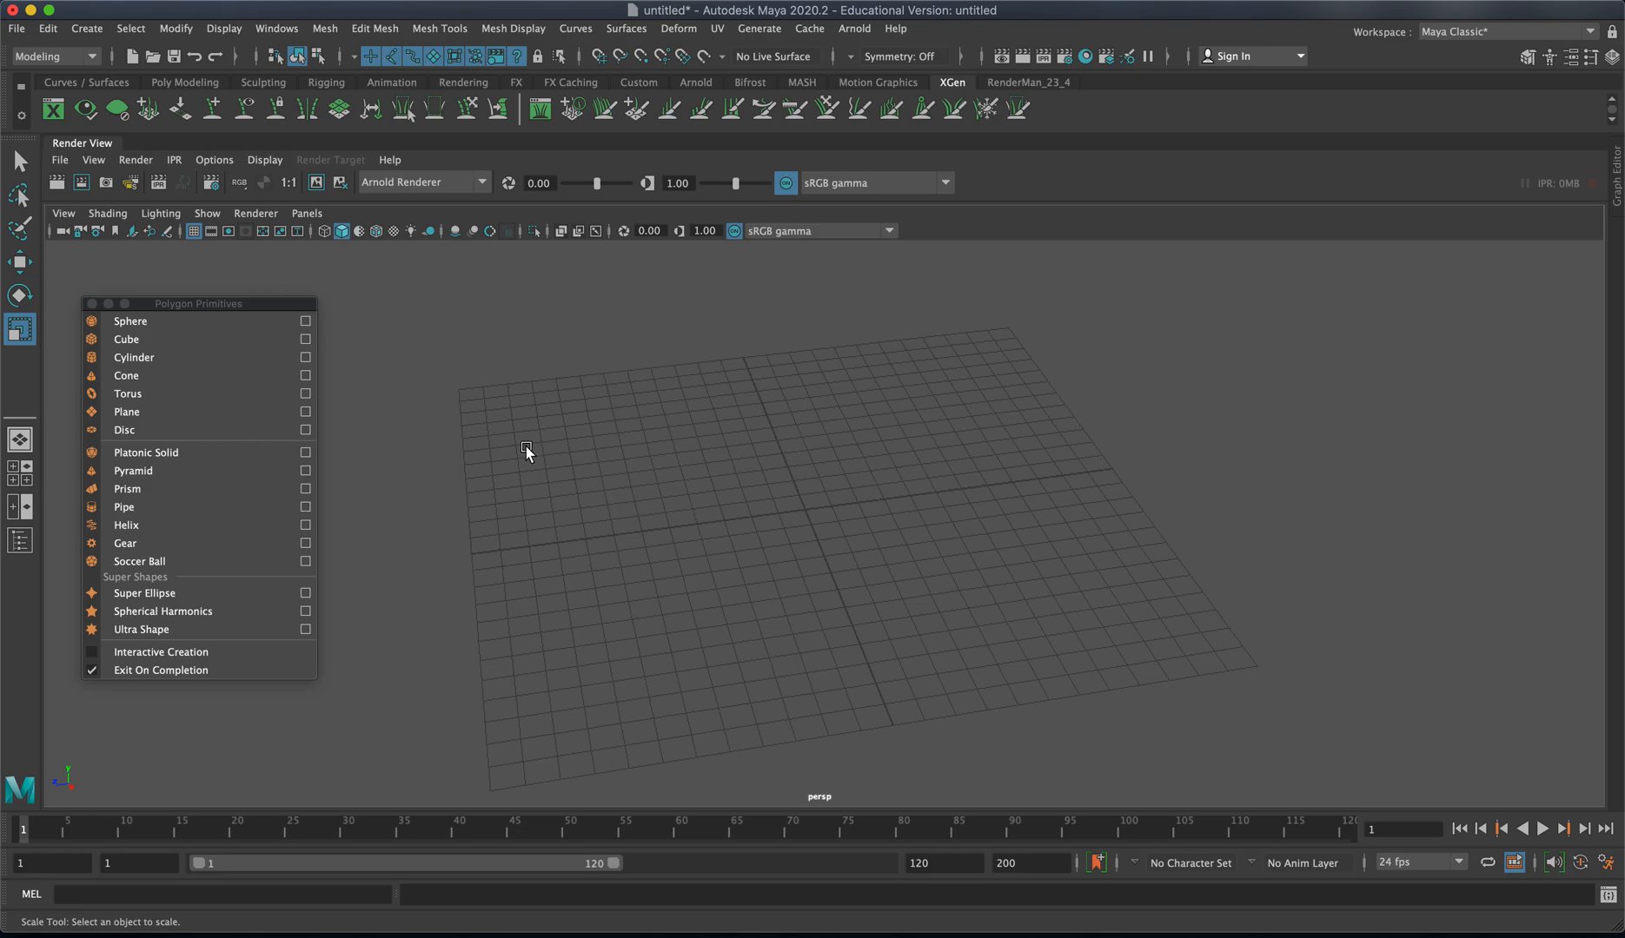
left_click(252, 338)
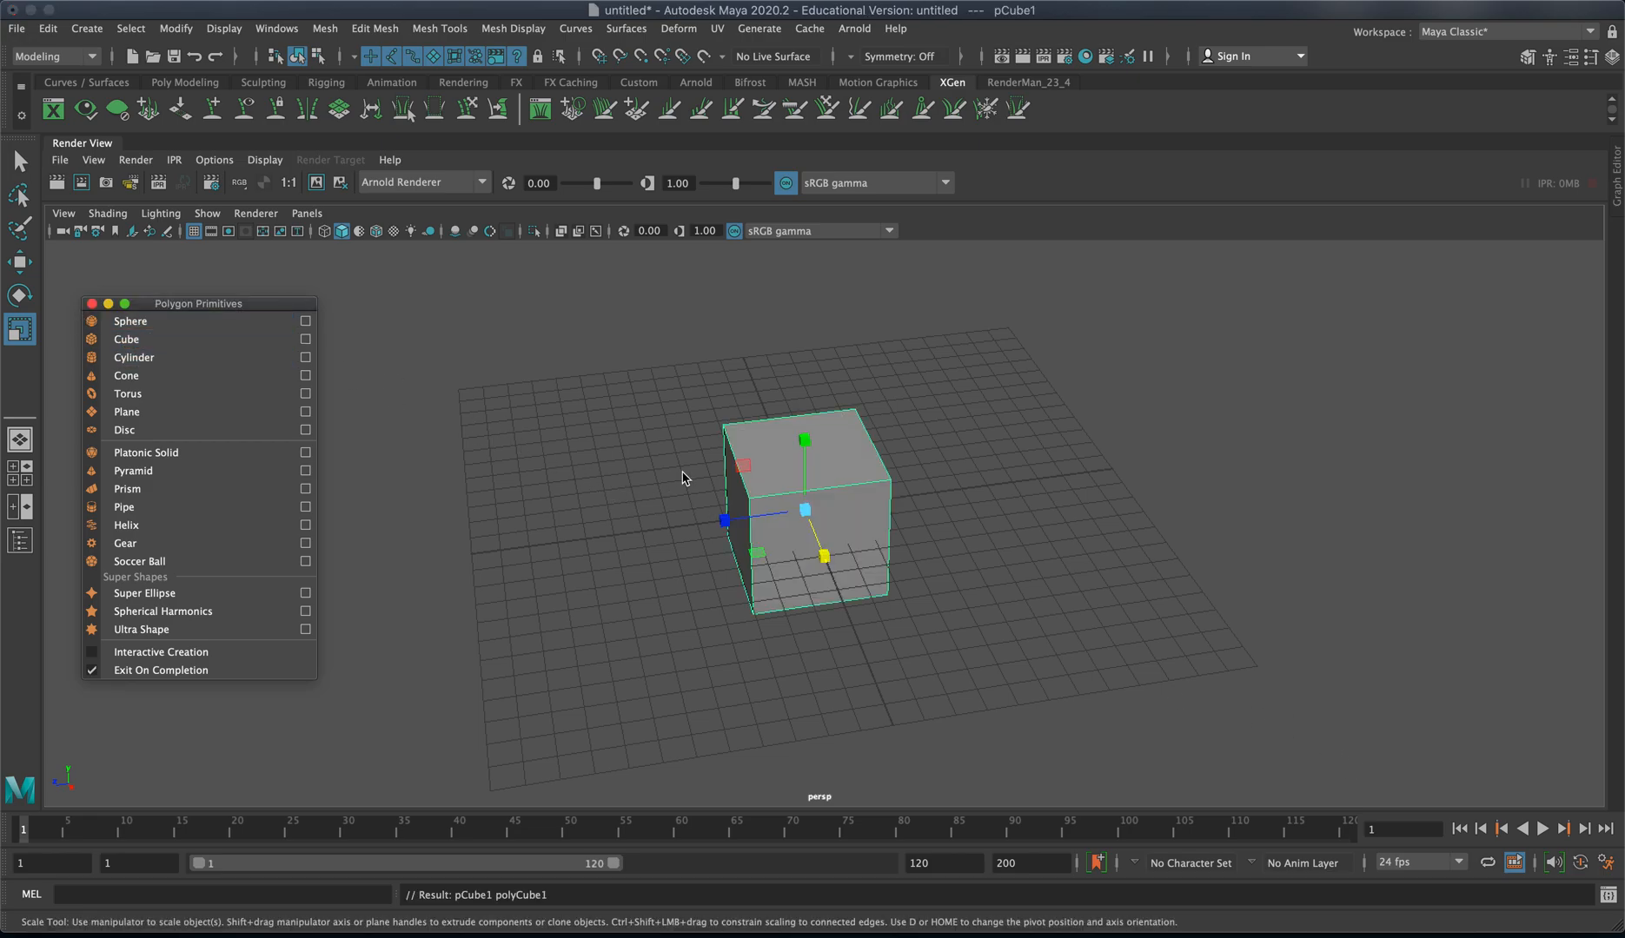
Step: Scale the cube along Y to about 0.101, flattening it into a thin slab
mouse_move(760, 539)
left_mouse_down("alt")
mouse_move(780, 573)
mouse_move(780, 533)
left_mouse_up("alt")
left_click_drag(808, 431, 722, 575)
key("e")
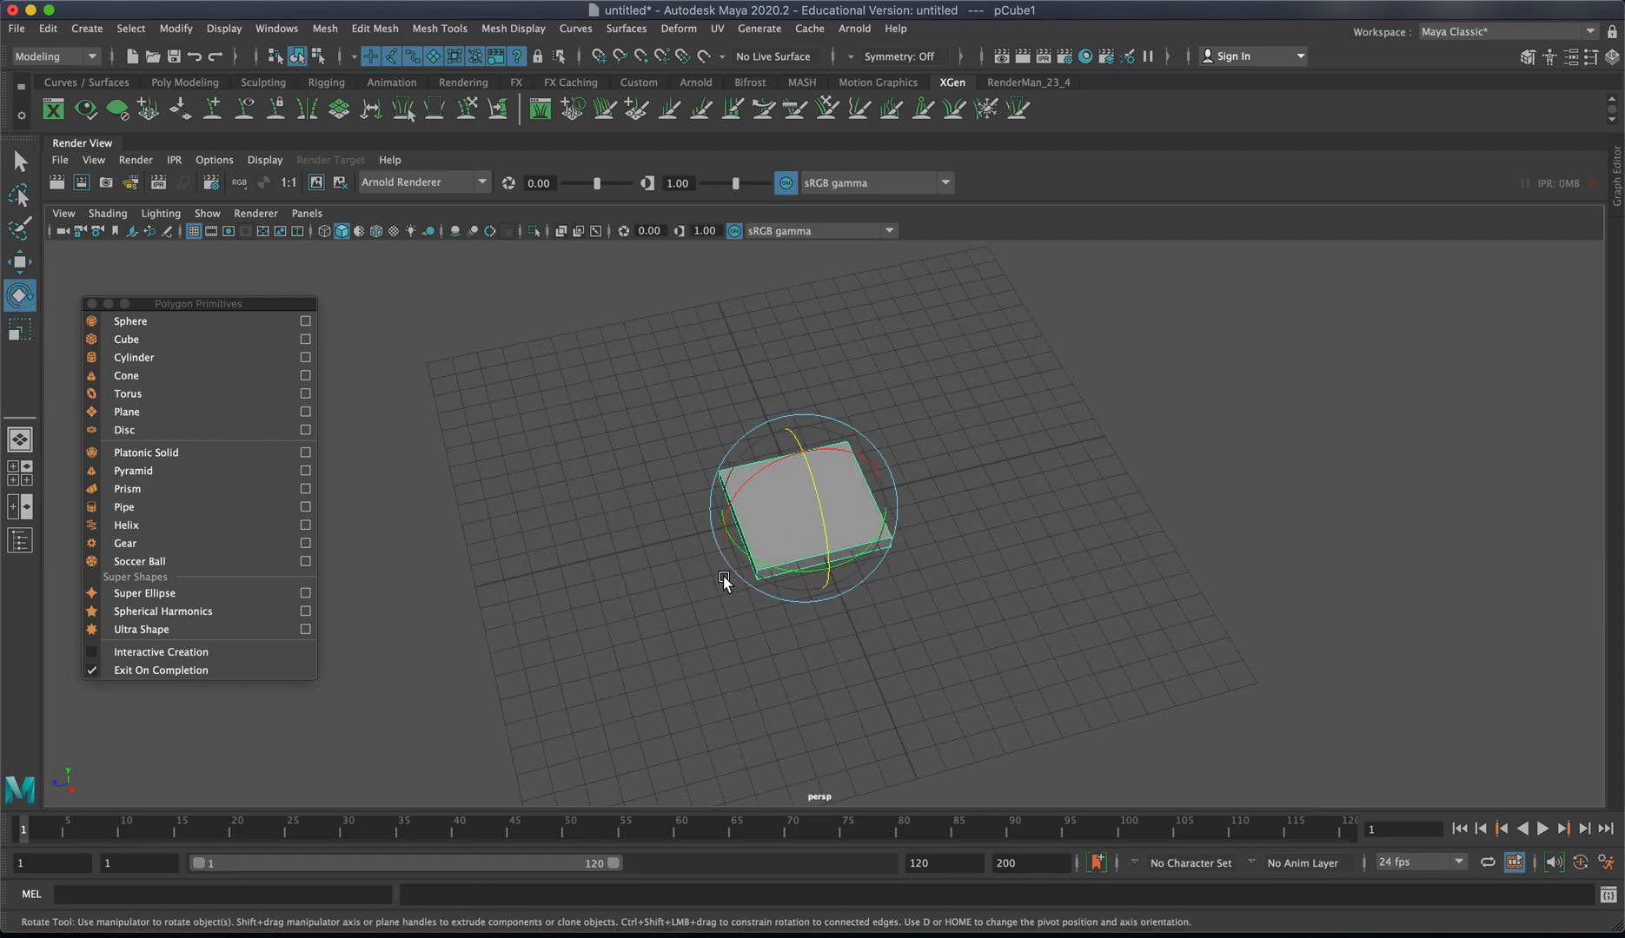
key("t")
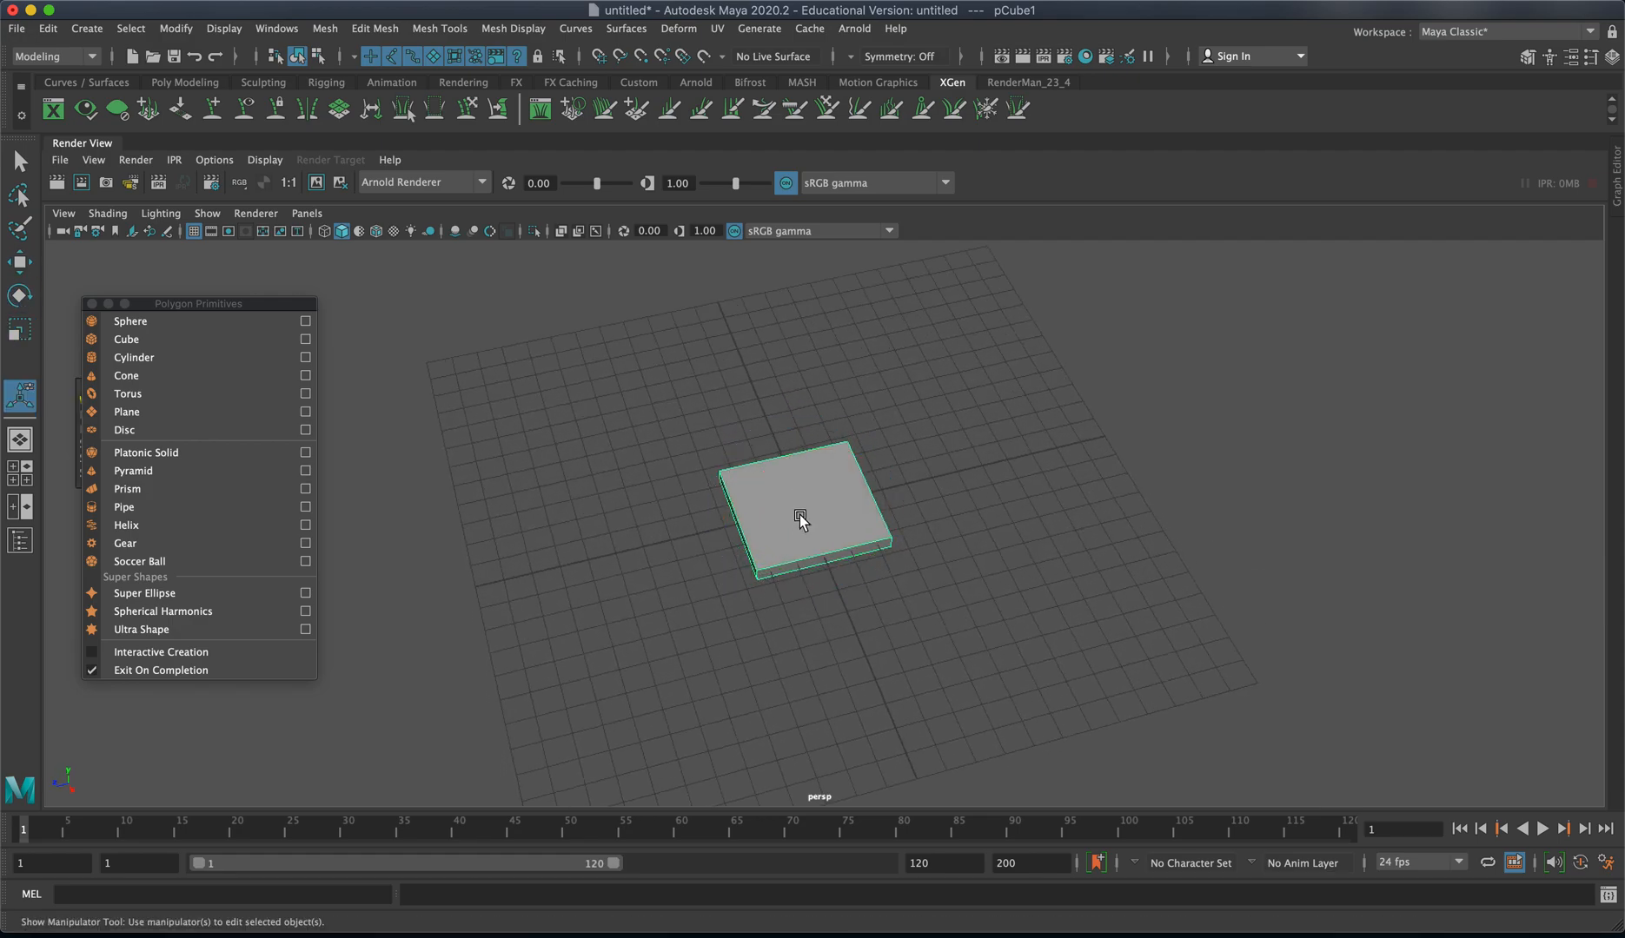
key("r")
mouse_move(802, 451)
left_mouse_down()
mouse_move(801, 402)
mouse_move(799, 456)
left_mouse_up()
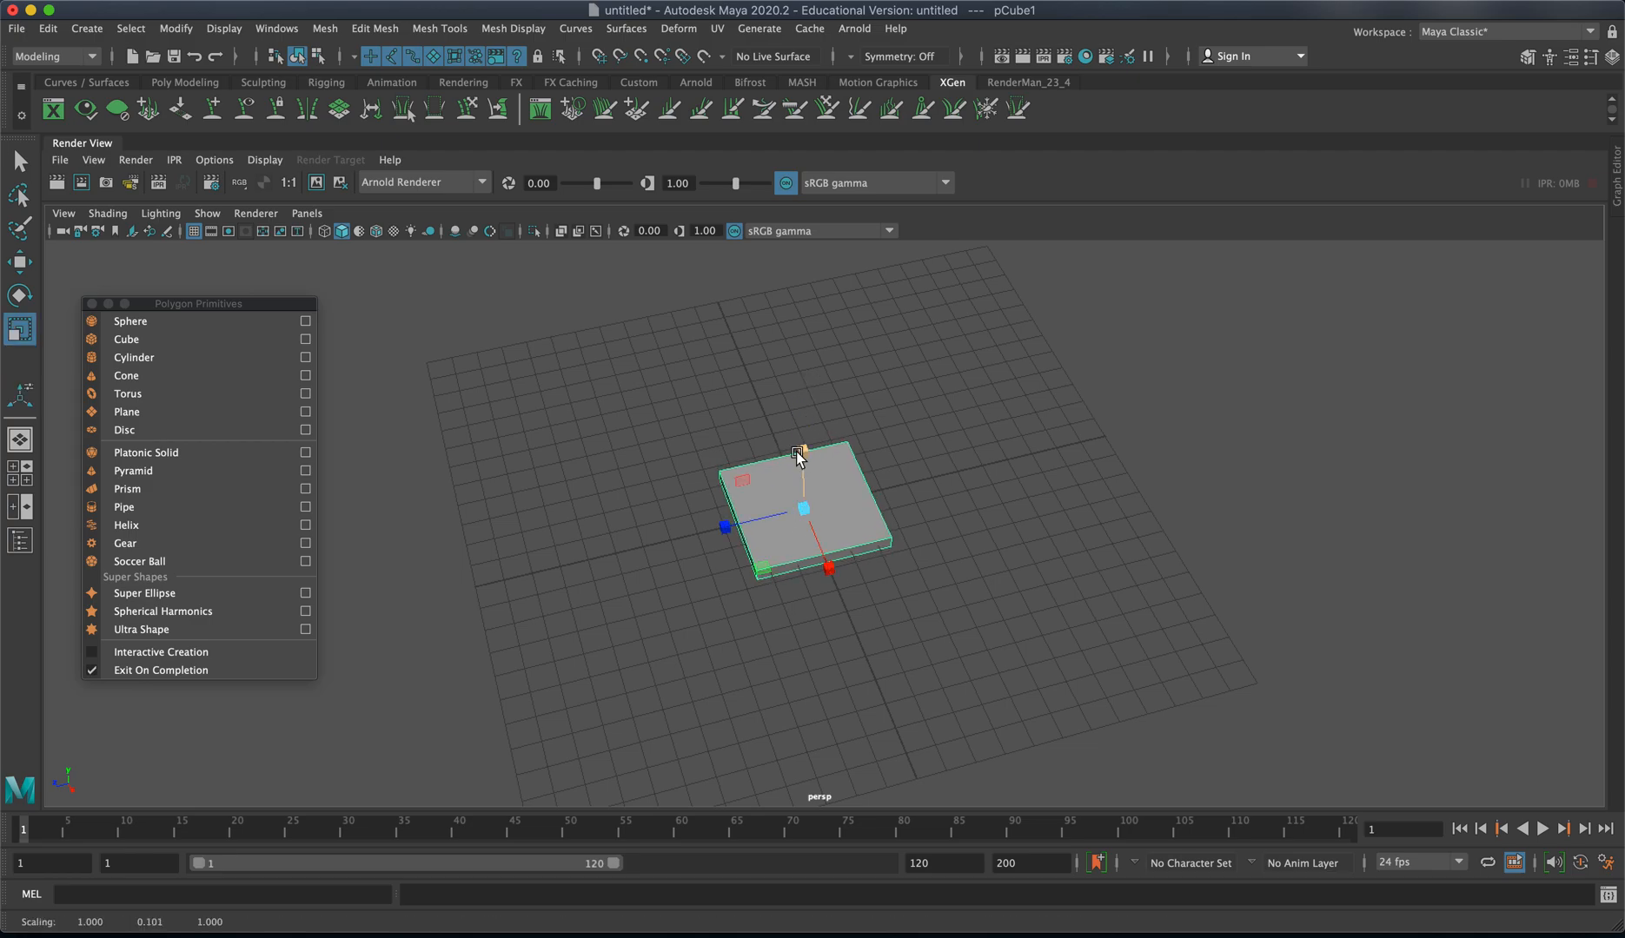
Step: Look over the slab's component selection modes, such as Vertex, Edge and Face, and stay in Object Mode
right_click_drag(859, 510, 1230, 508, "alt")
left_click_drag(1230, 507, 1113, 511, "alt")
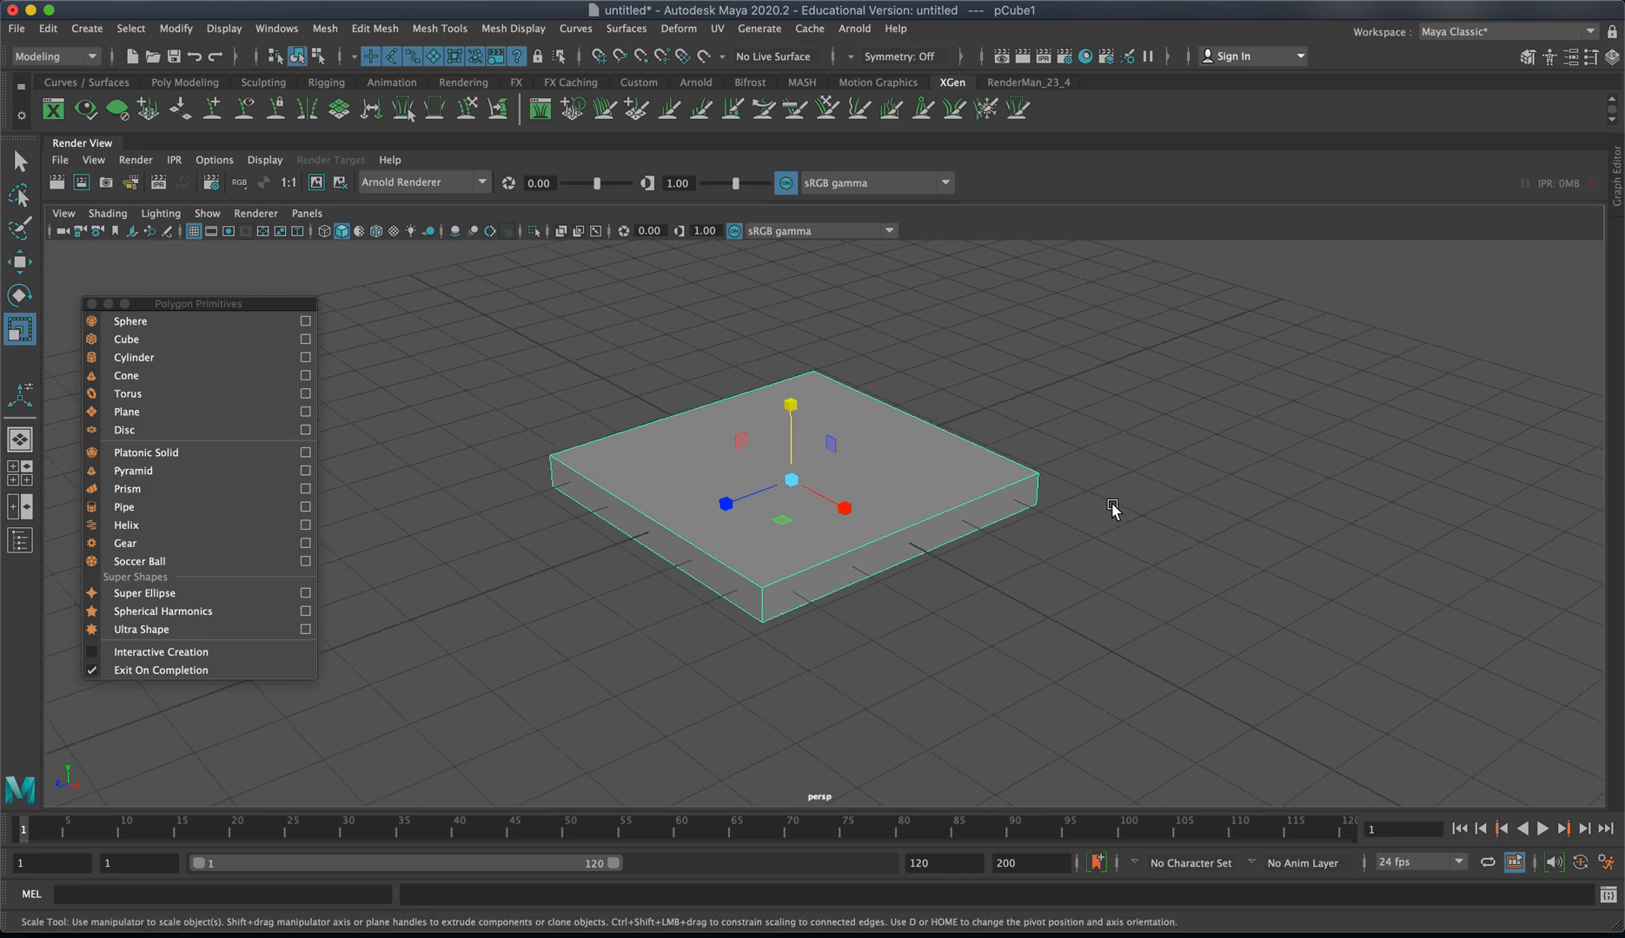
right_click_drag(982, 484, 1091, 413)
right_click(931, 479)
right_click(915, 463)
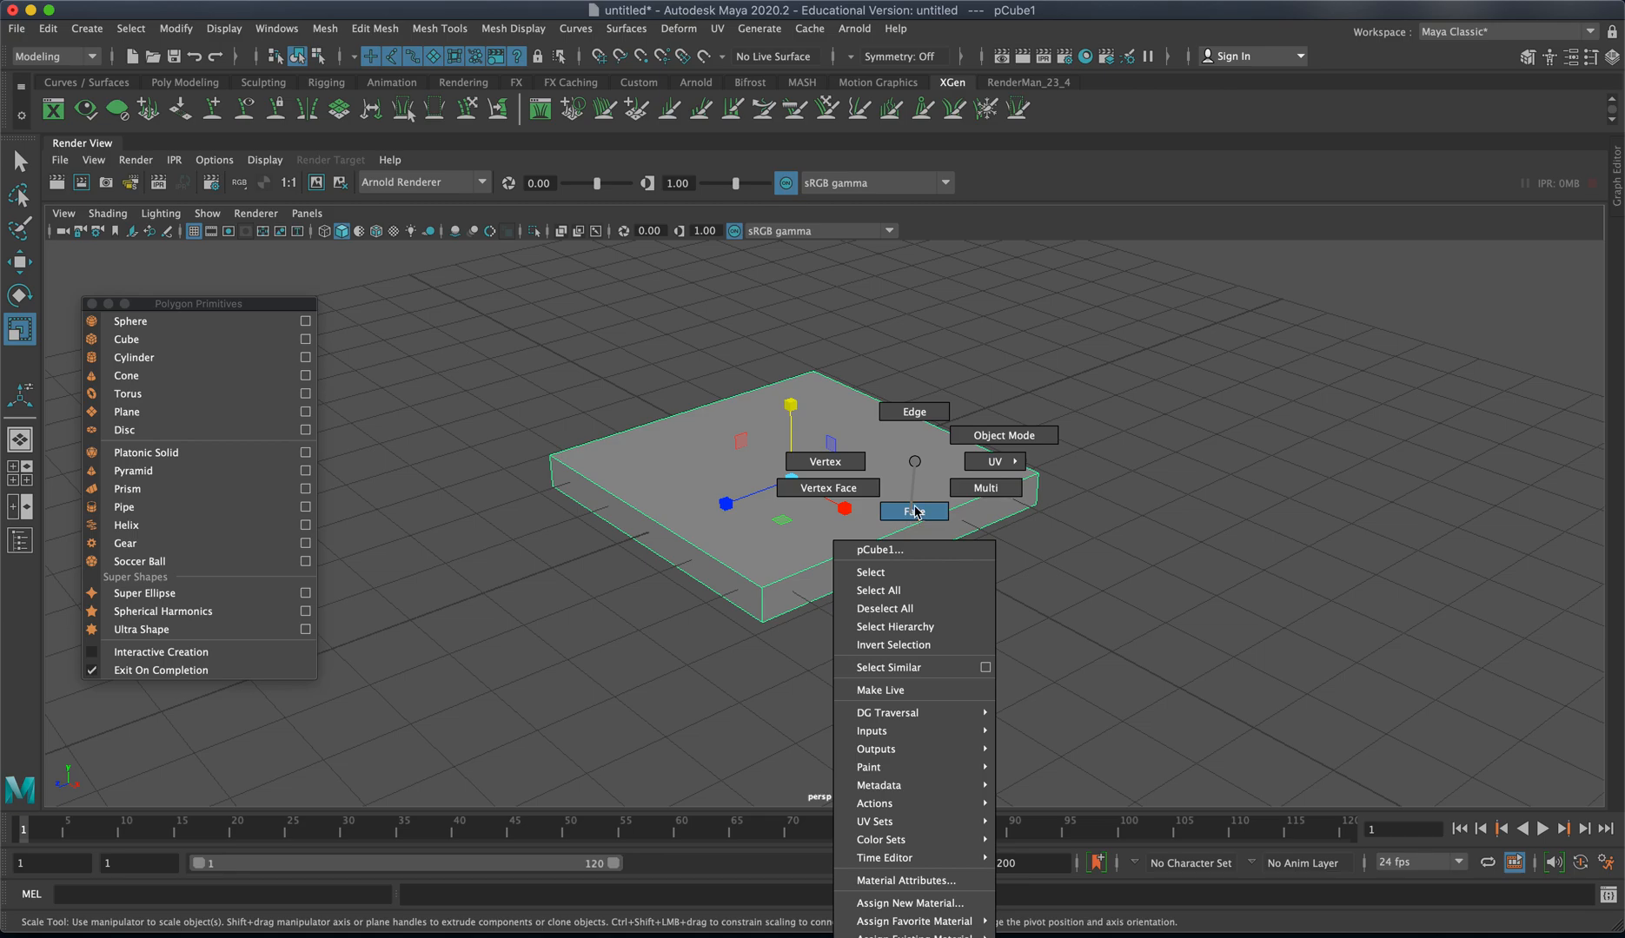
right_click_drag(997, 435, 998, 435)
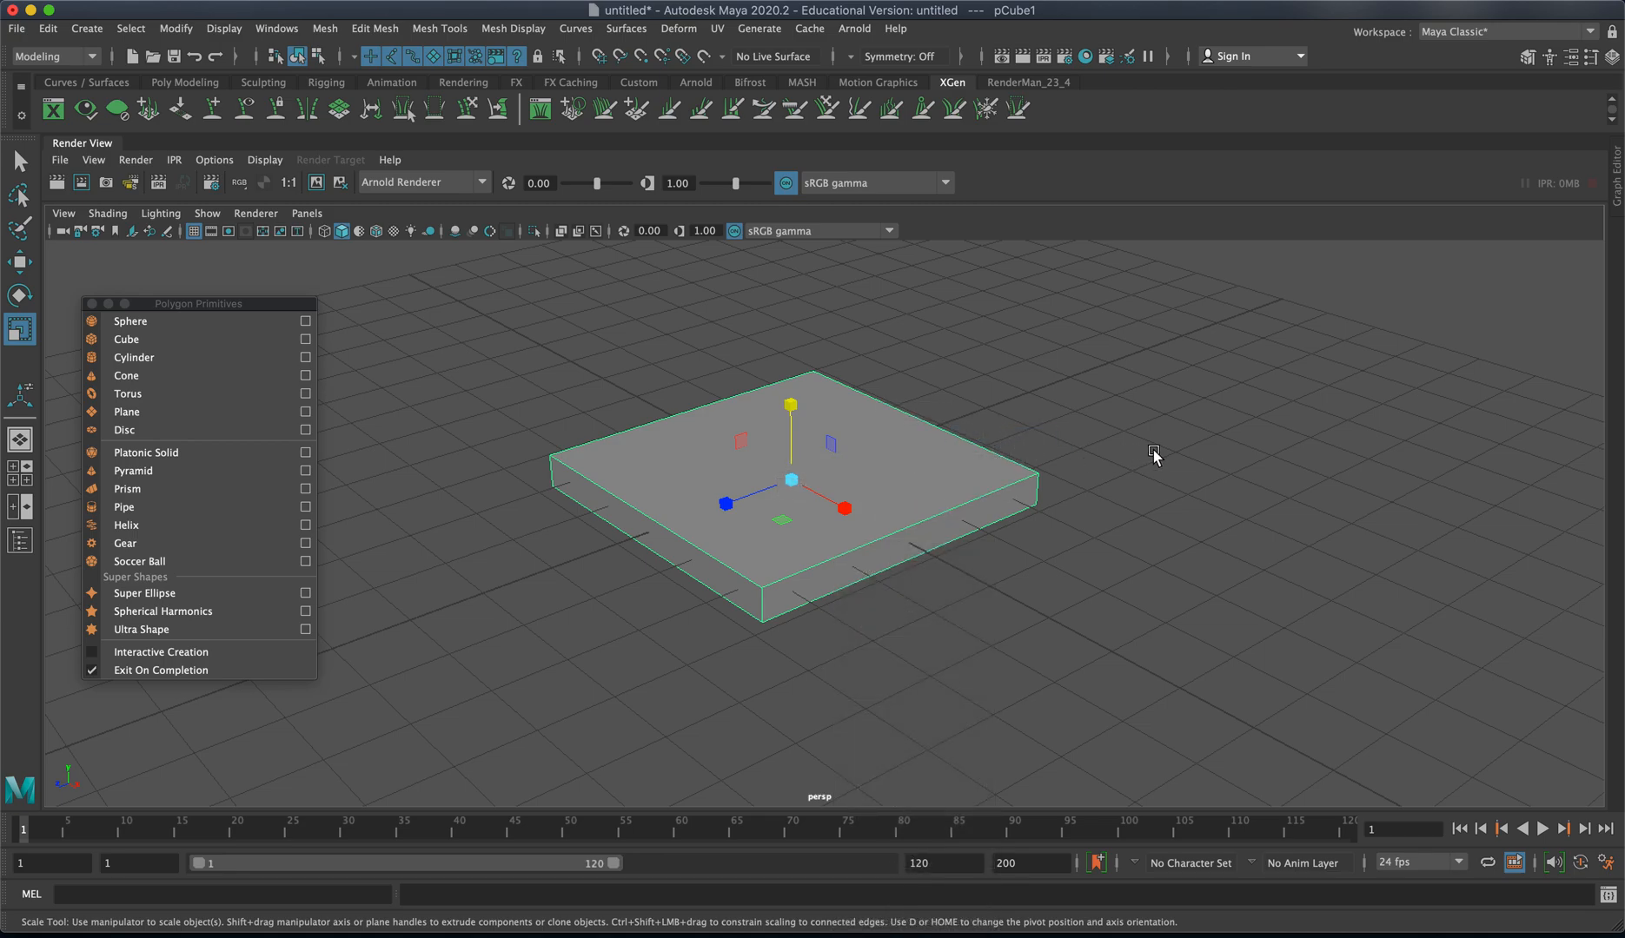
Step: Insert four edge loops in the slab with the Insert Edge Loop Tool, one close to each side, and return to Object Mode
right_click(899, 471, "shift")
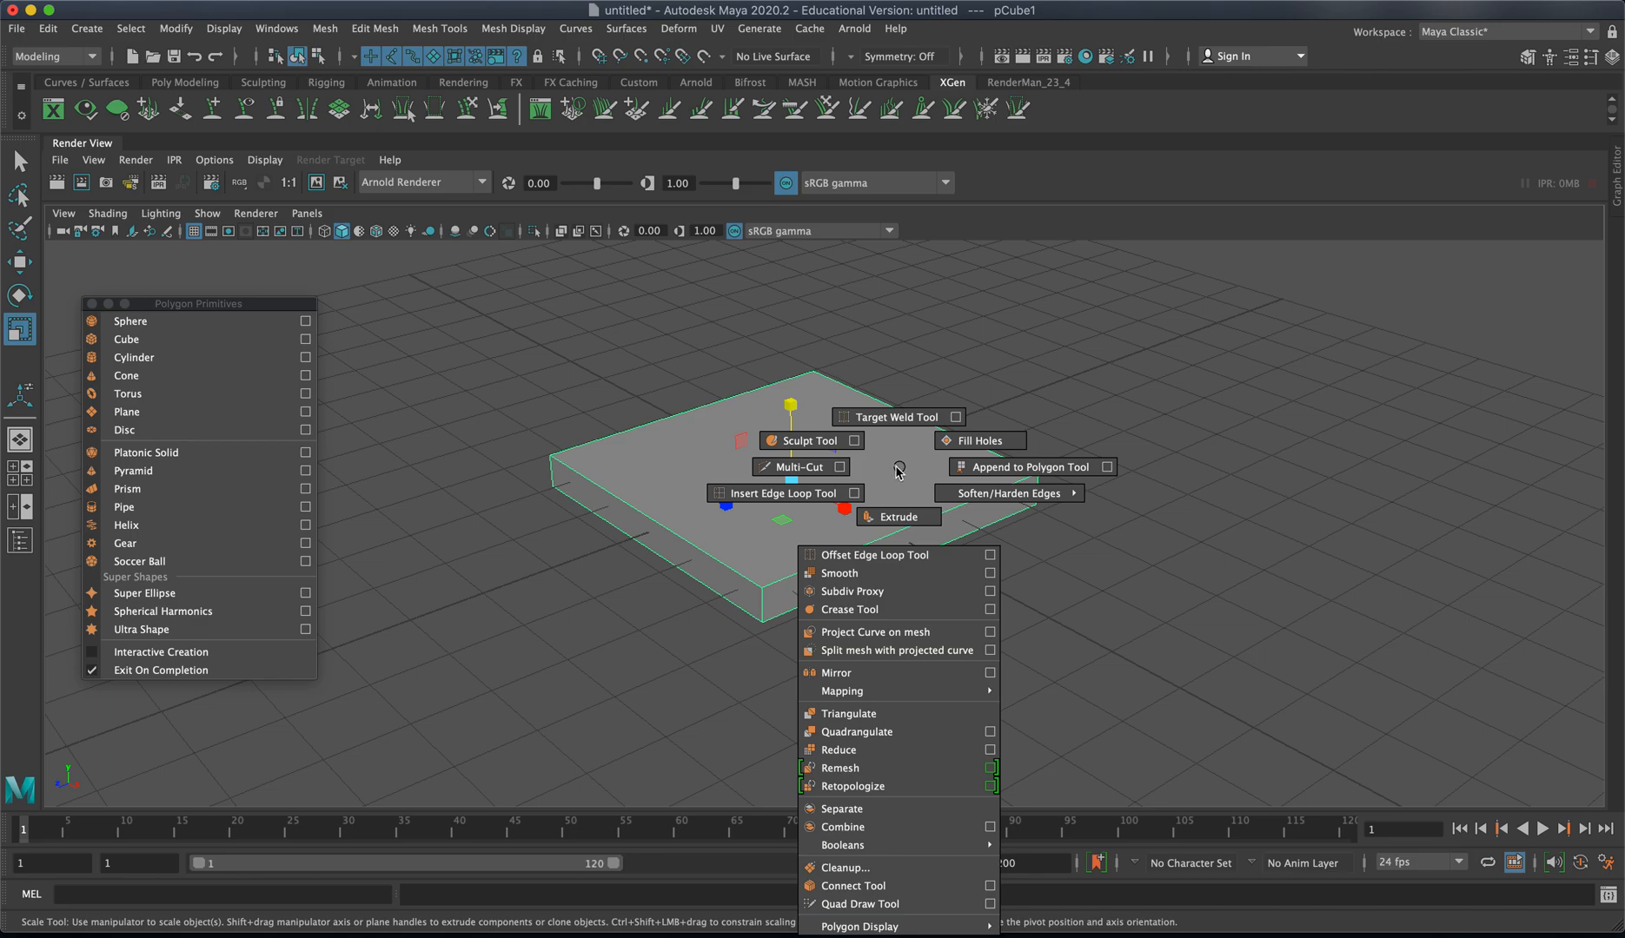
left_click(817, 495)
left_click(997, 496)
left_click(798, 577)
left_click(733, 569)
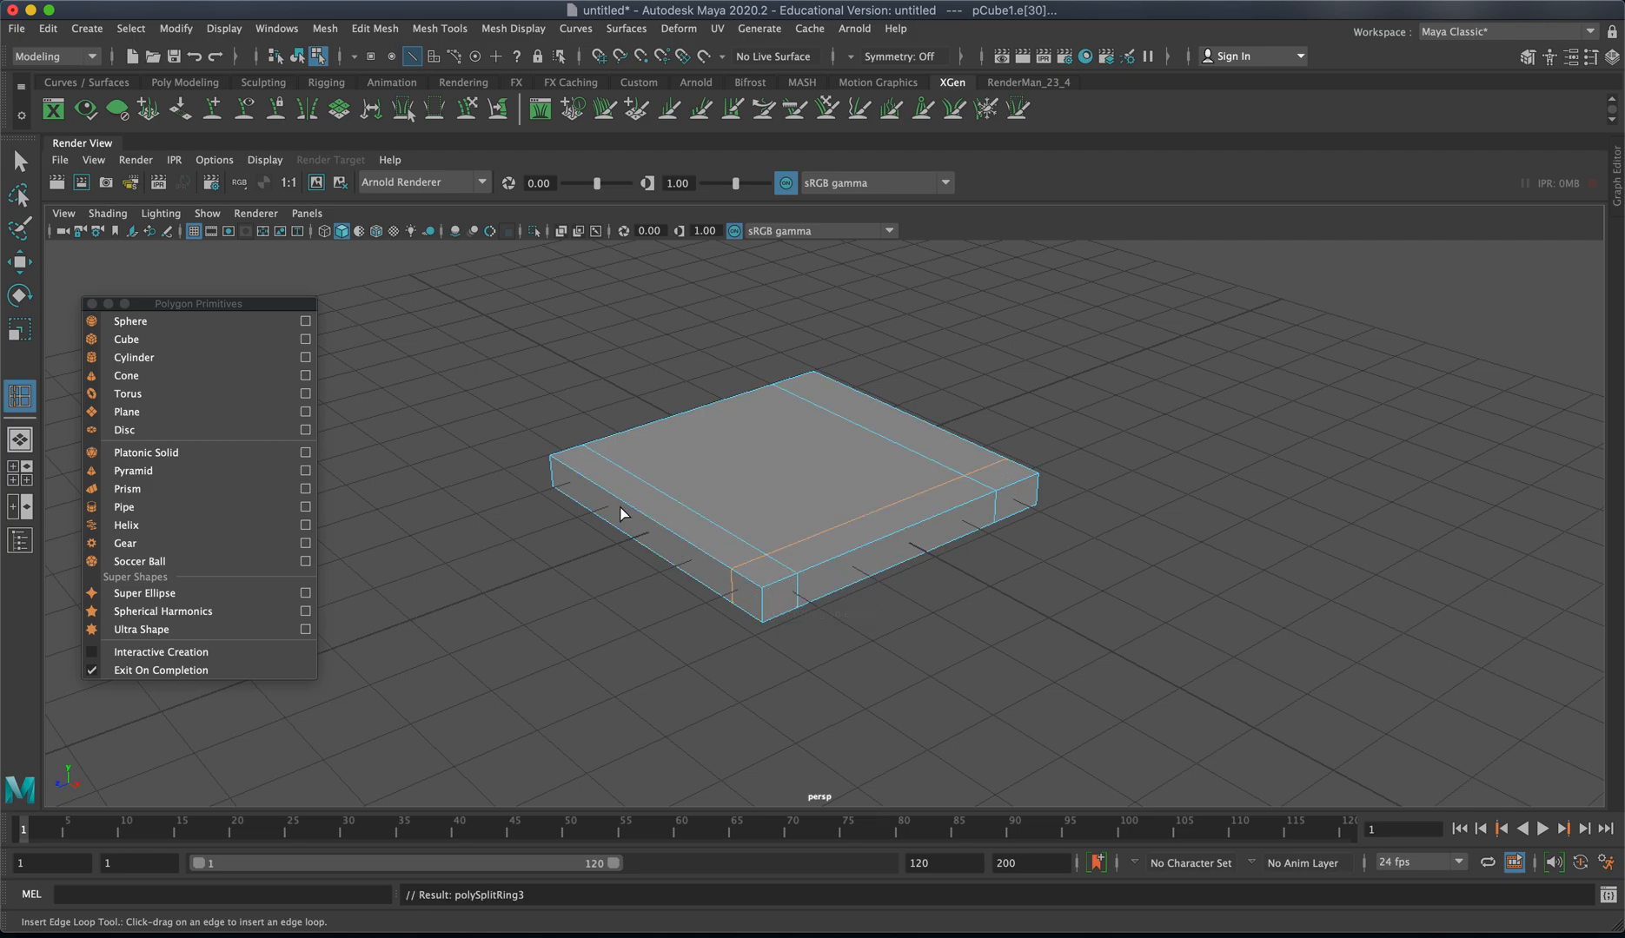
left_click(583, 476)
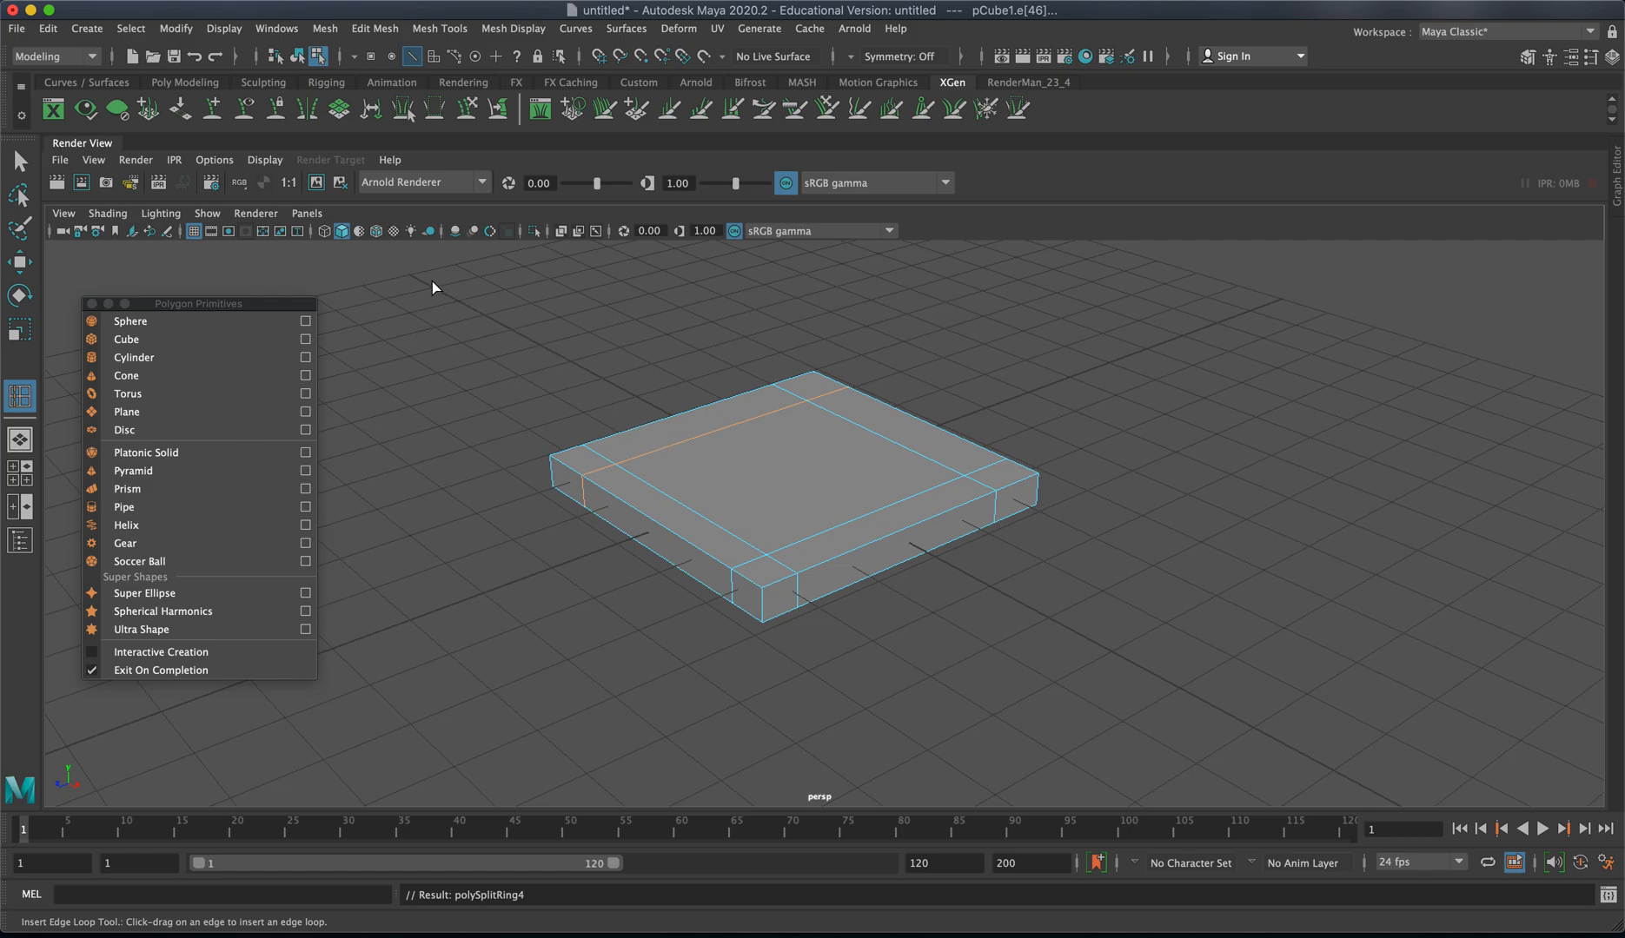
left_click(19, 163)
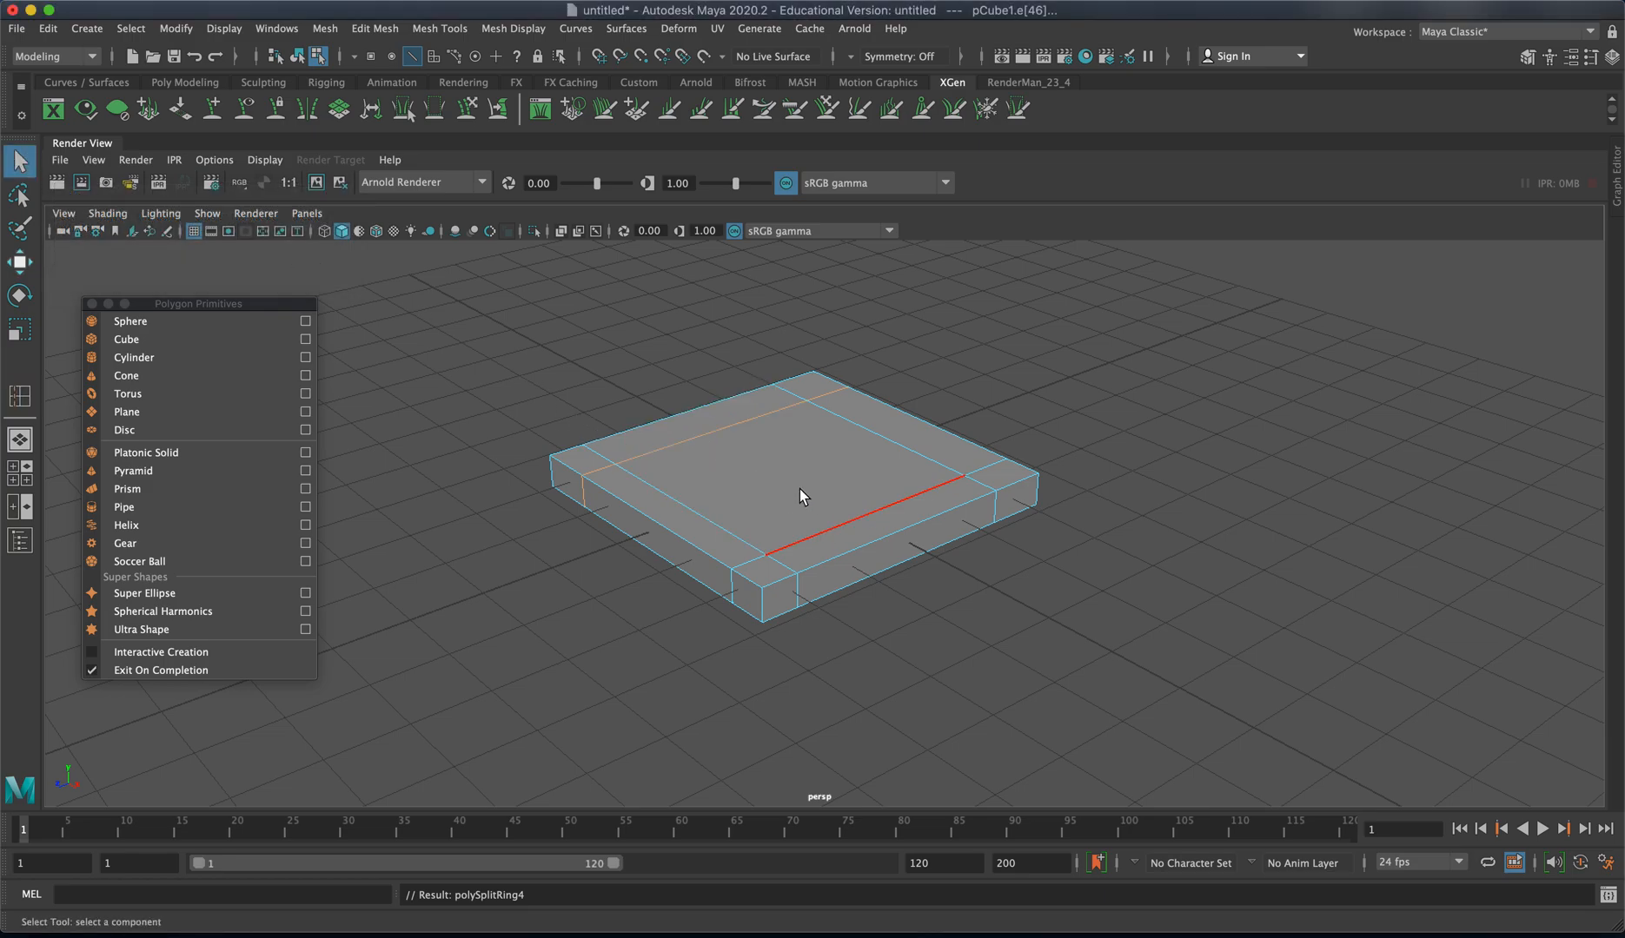
right_click(767, 472)
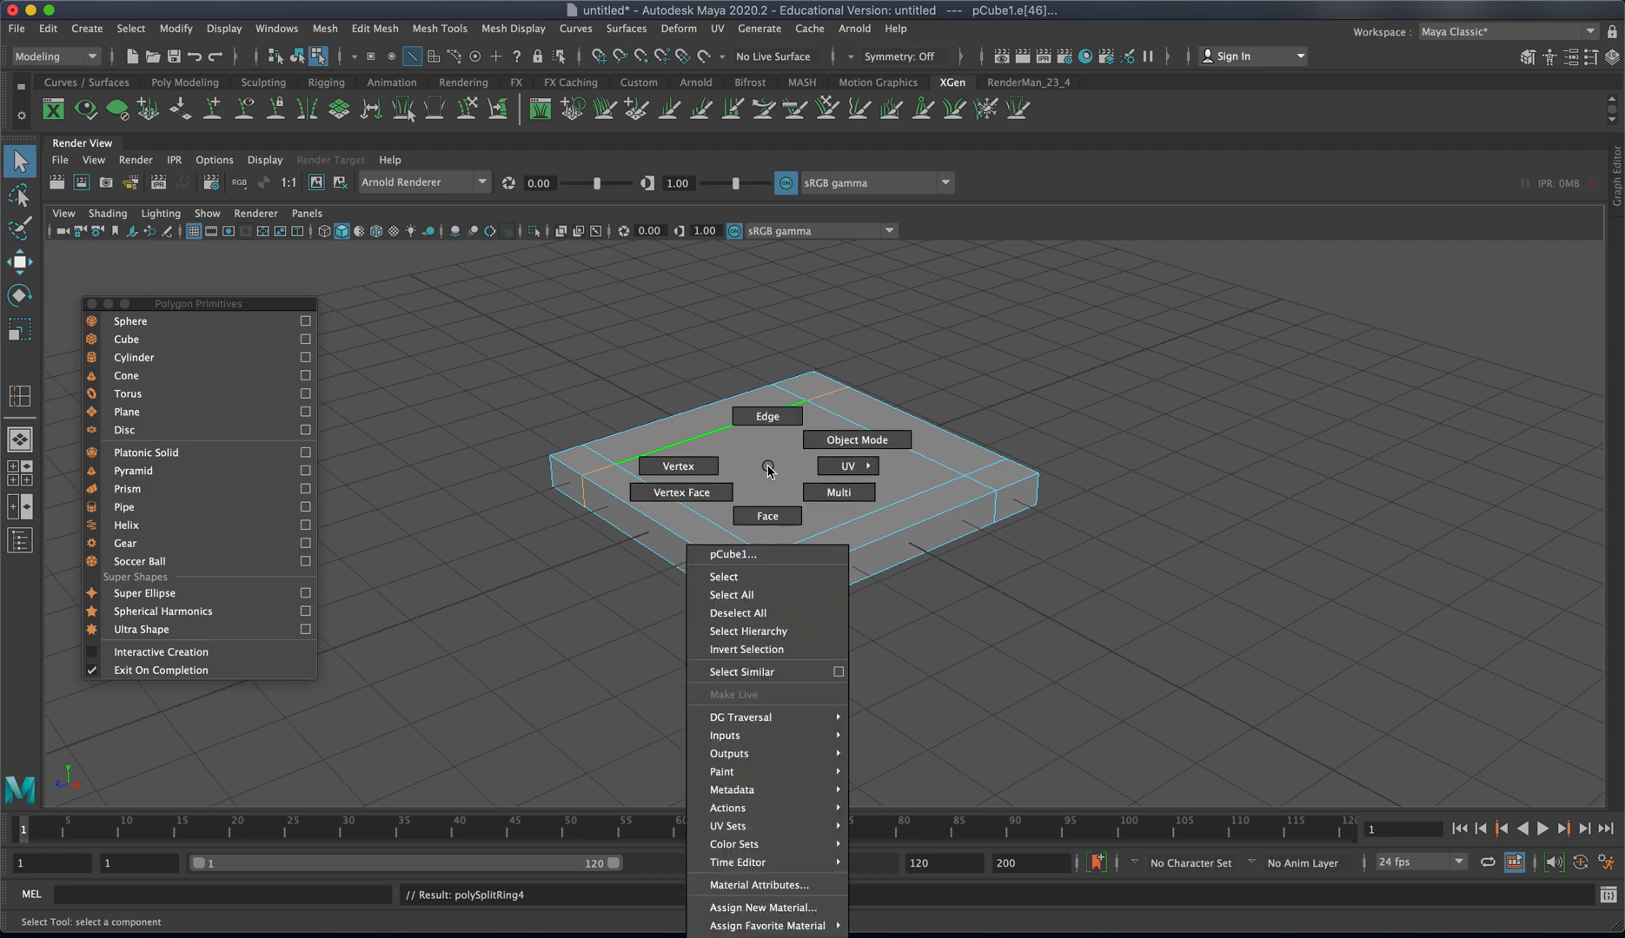
right_click_drag(768, 470, 872, 439)
left_click(917, 404)
left_click(903, 459)
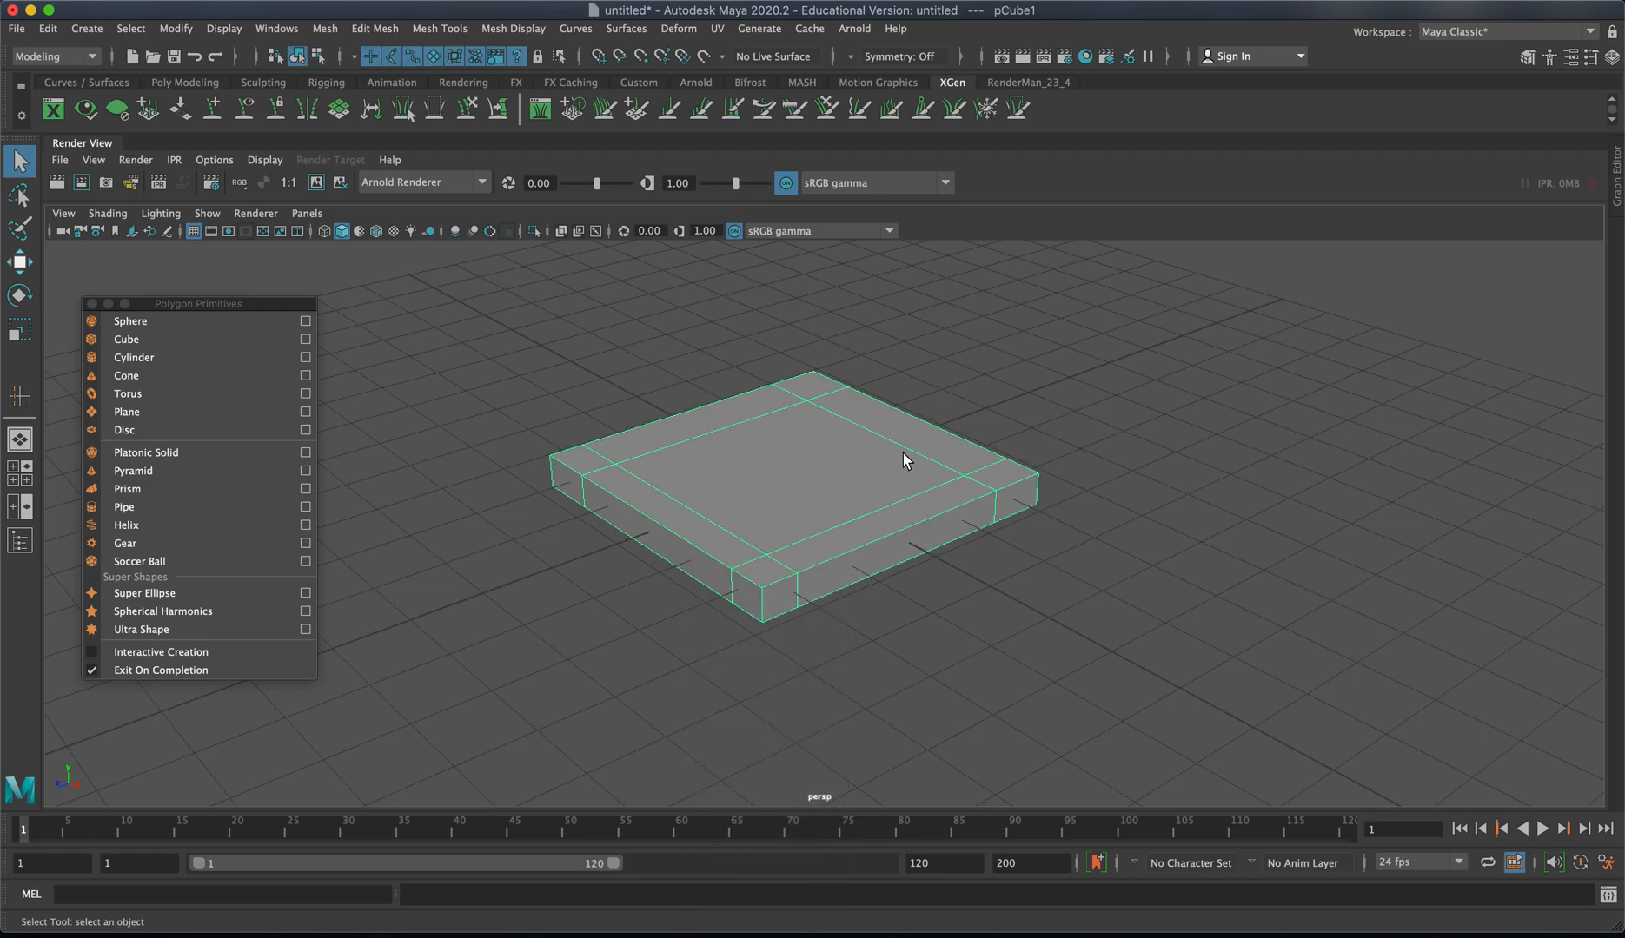
Step: Switch the slab to Face mode and select the four corner faces on its underside
left_click_drag(831, 555, 794, 484, "alt")
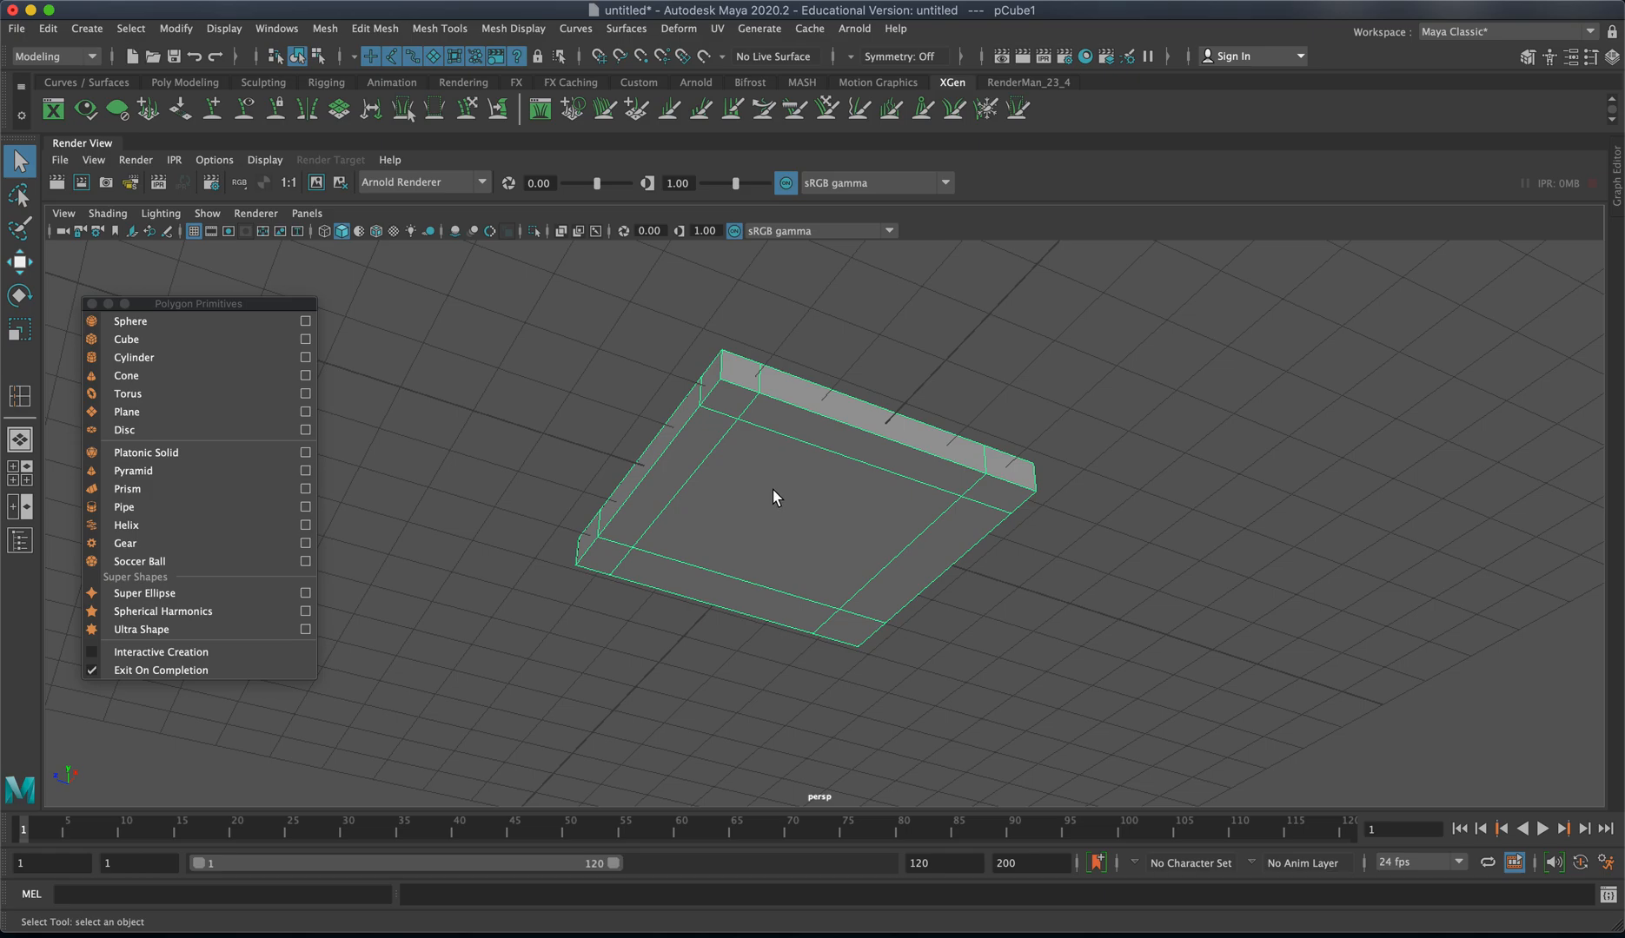
right_click(774, 495)
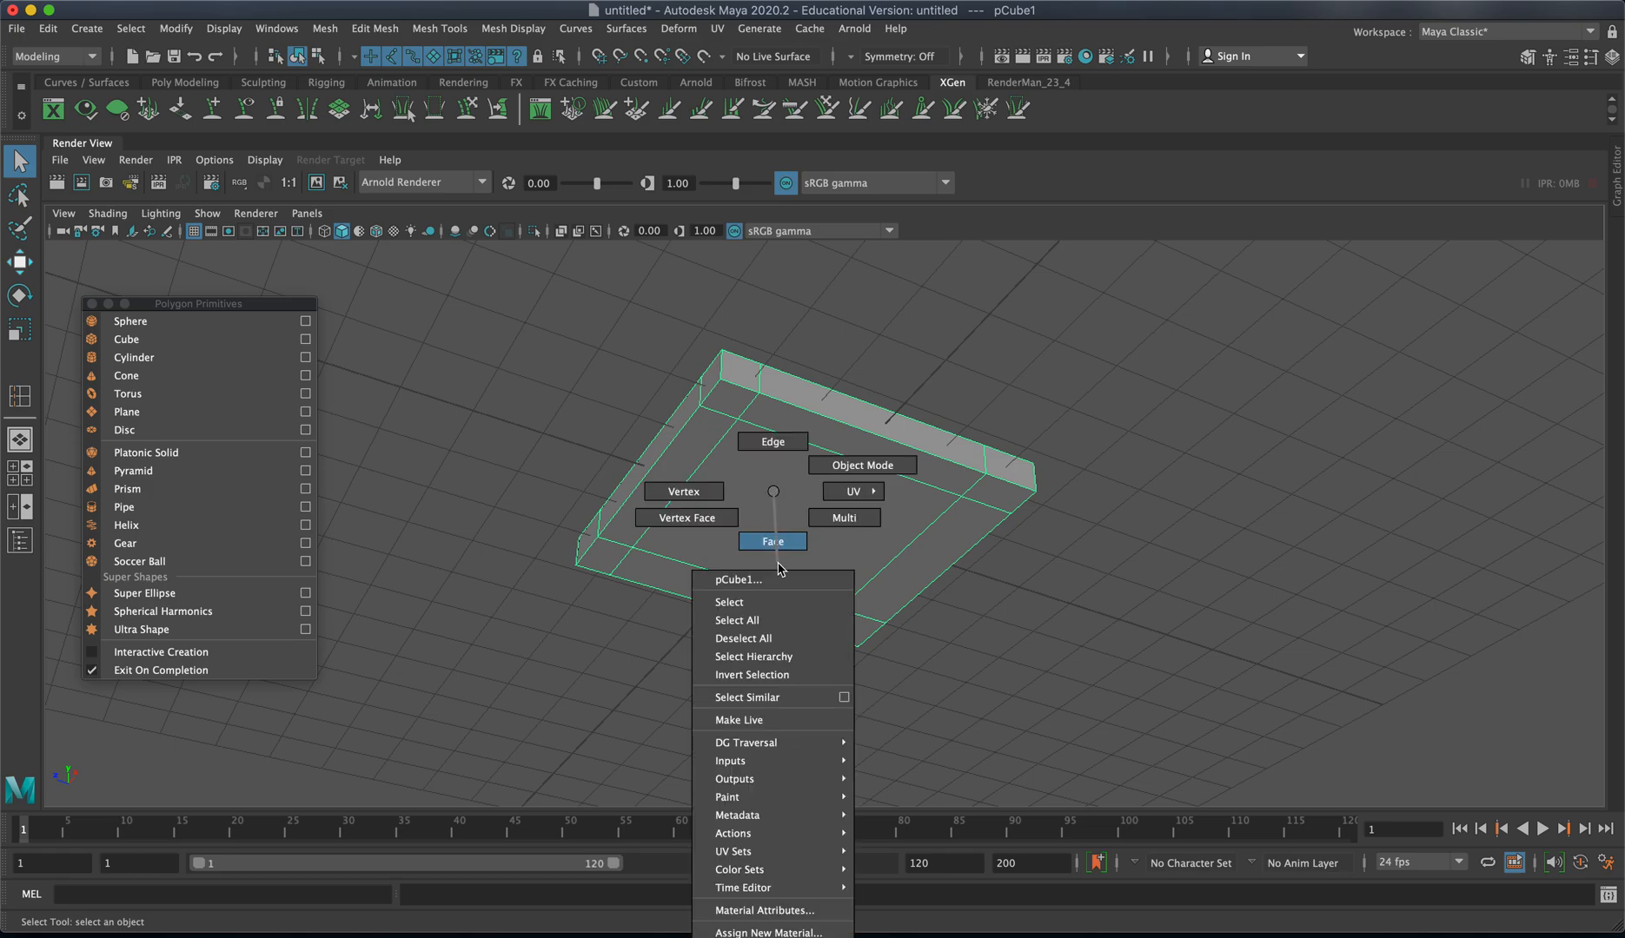
left_click(773, 540)
left_click(729, 393)
left_click(599, 554, "shift")
left_click(838, 623, "shift")
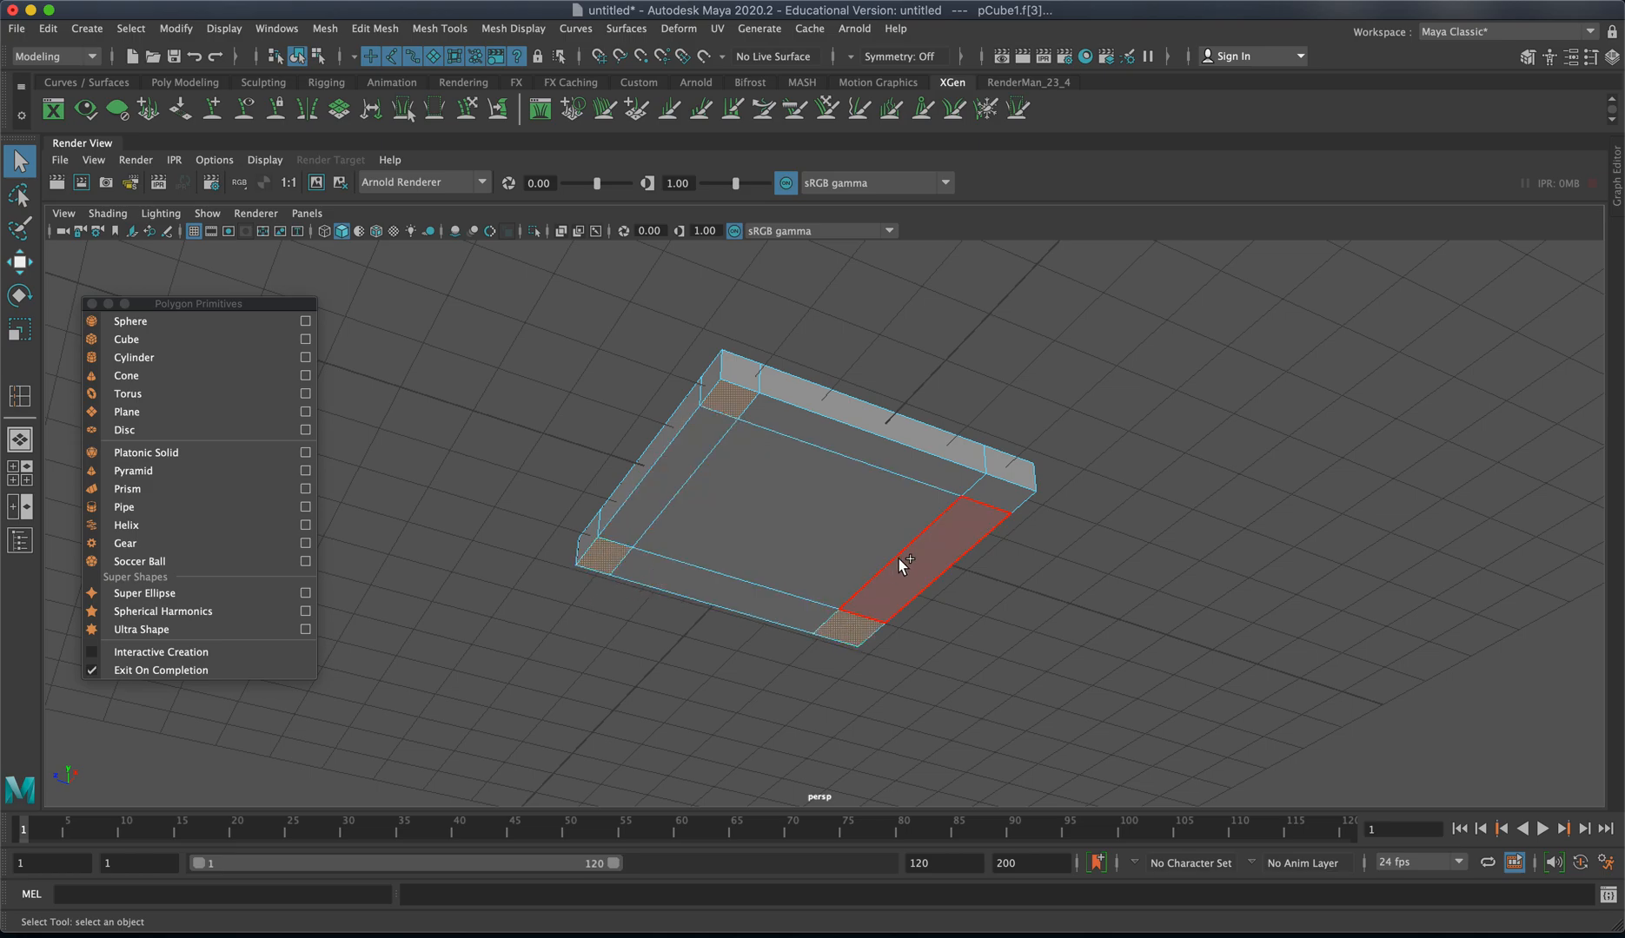
left_click(999, 492, "shift")
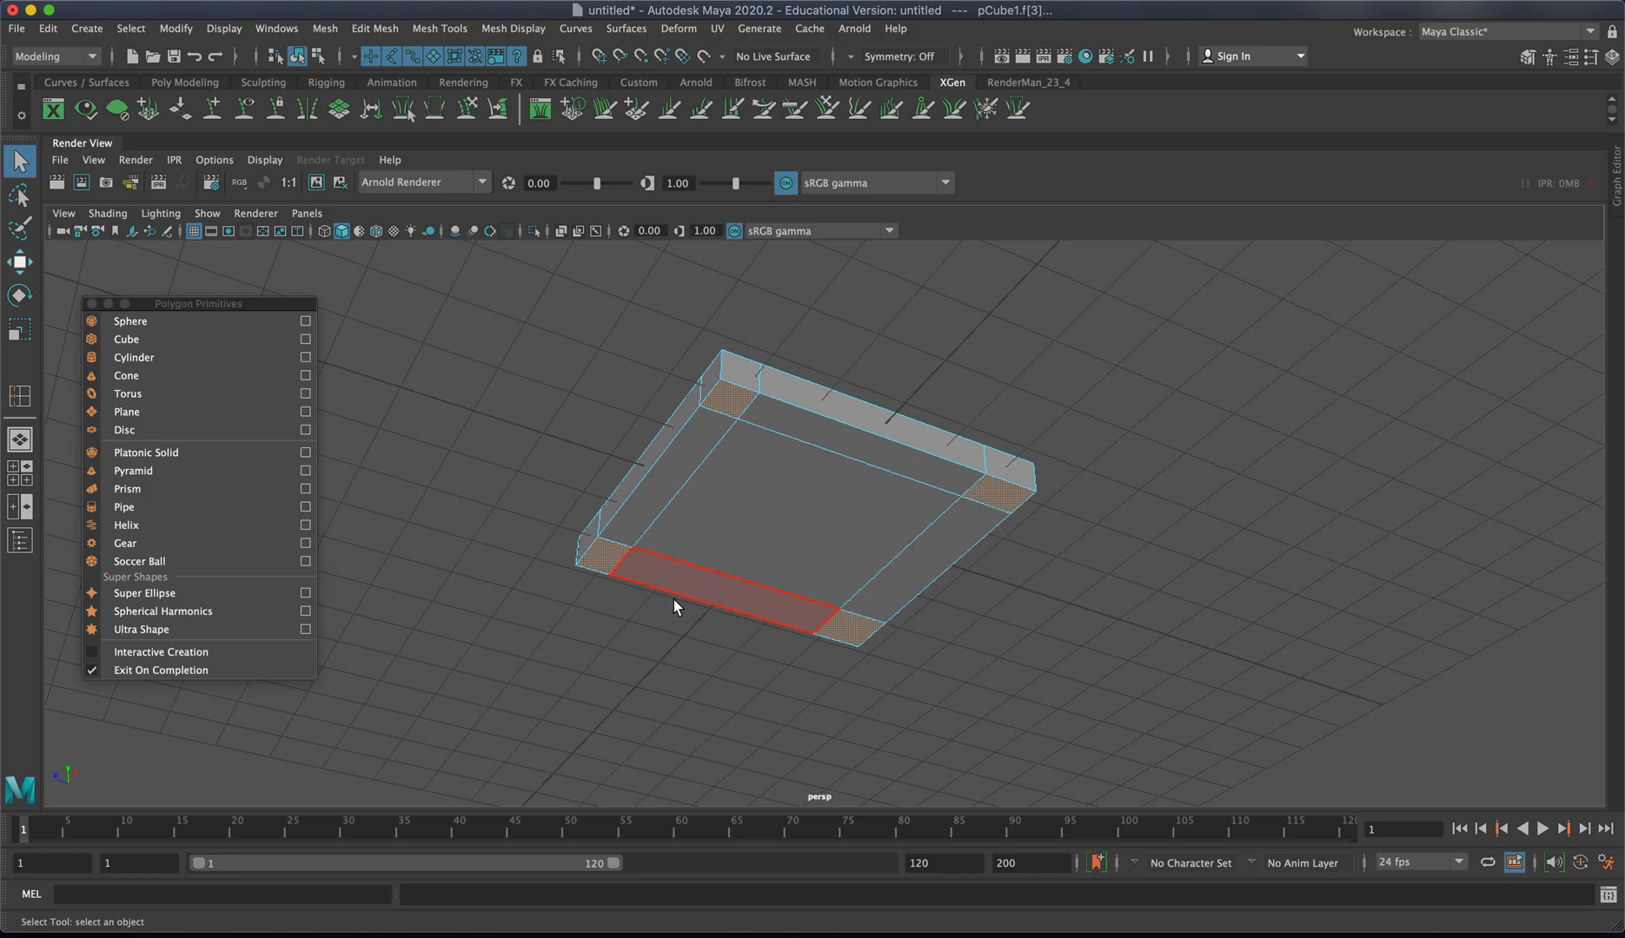
Step: Practise selecting underside corner faces together, and replace that selection with single centre and corner faces
left_click(601, 558)
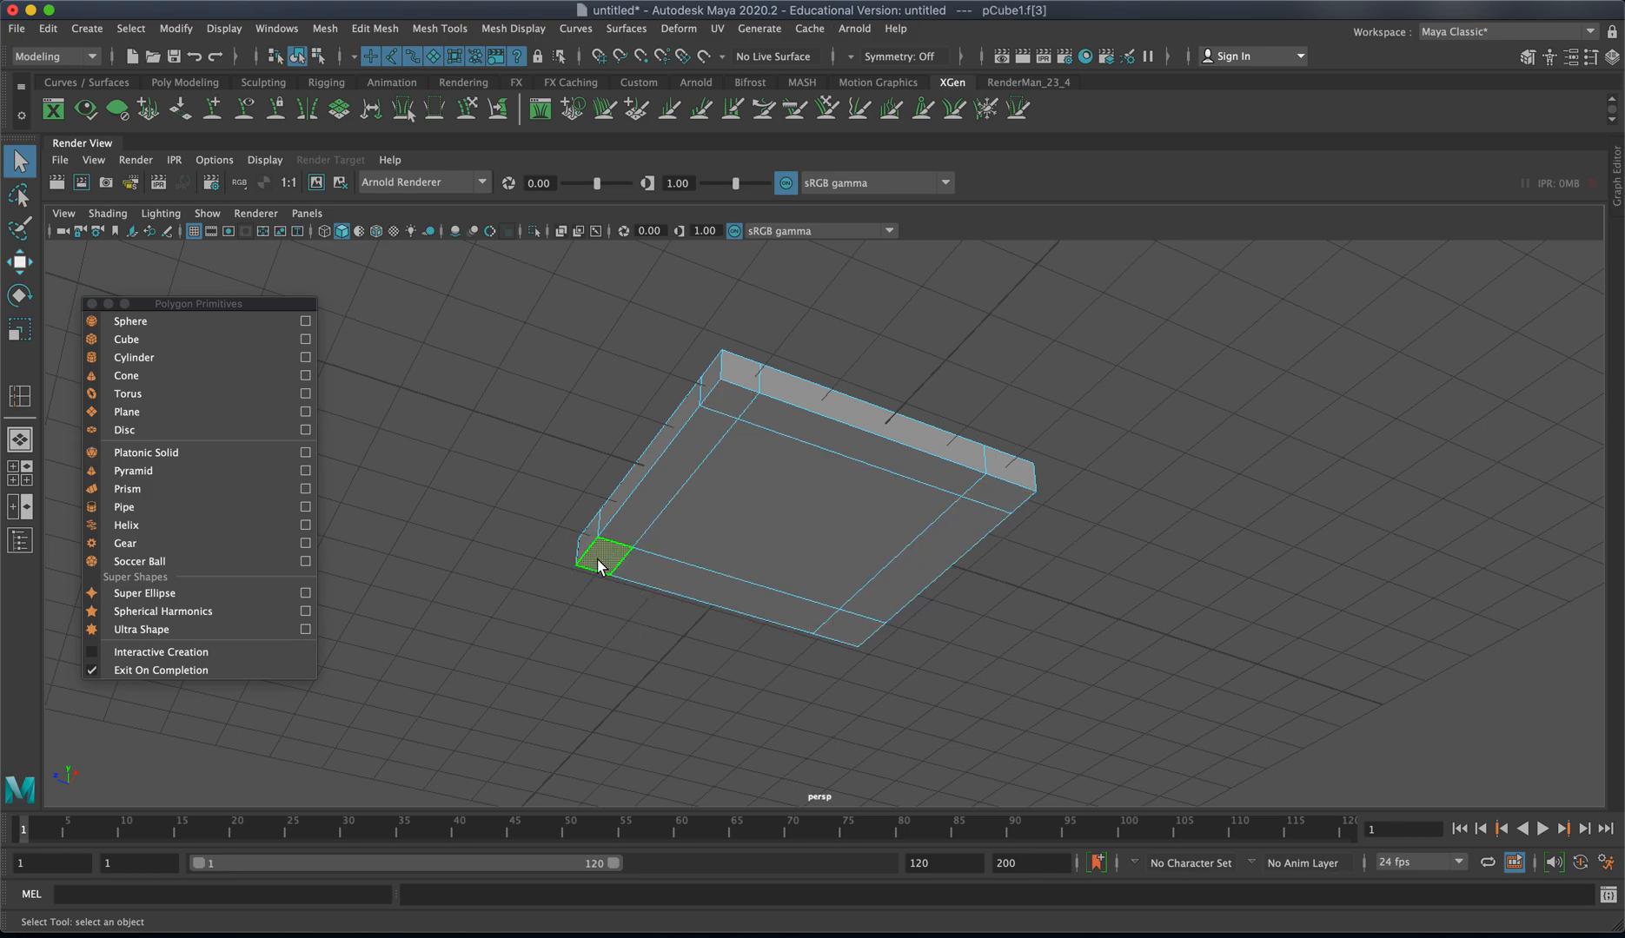
left_click(728, 396, "shift")
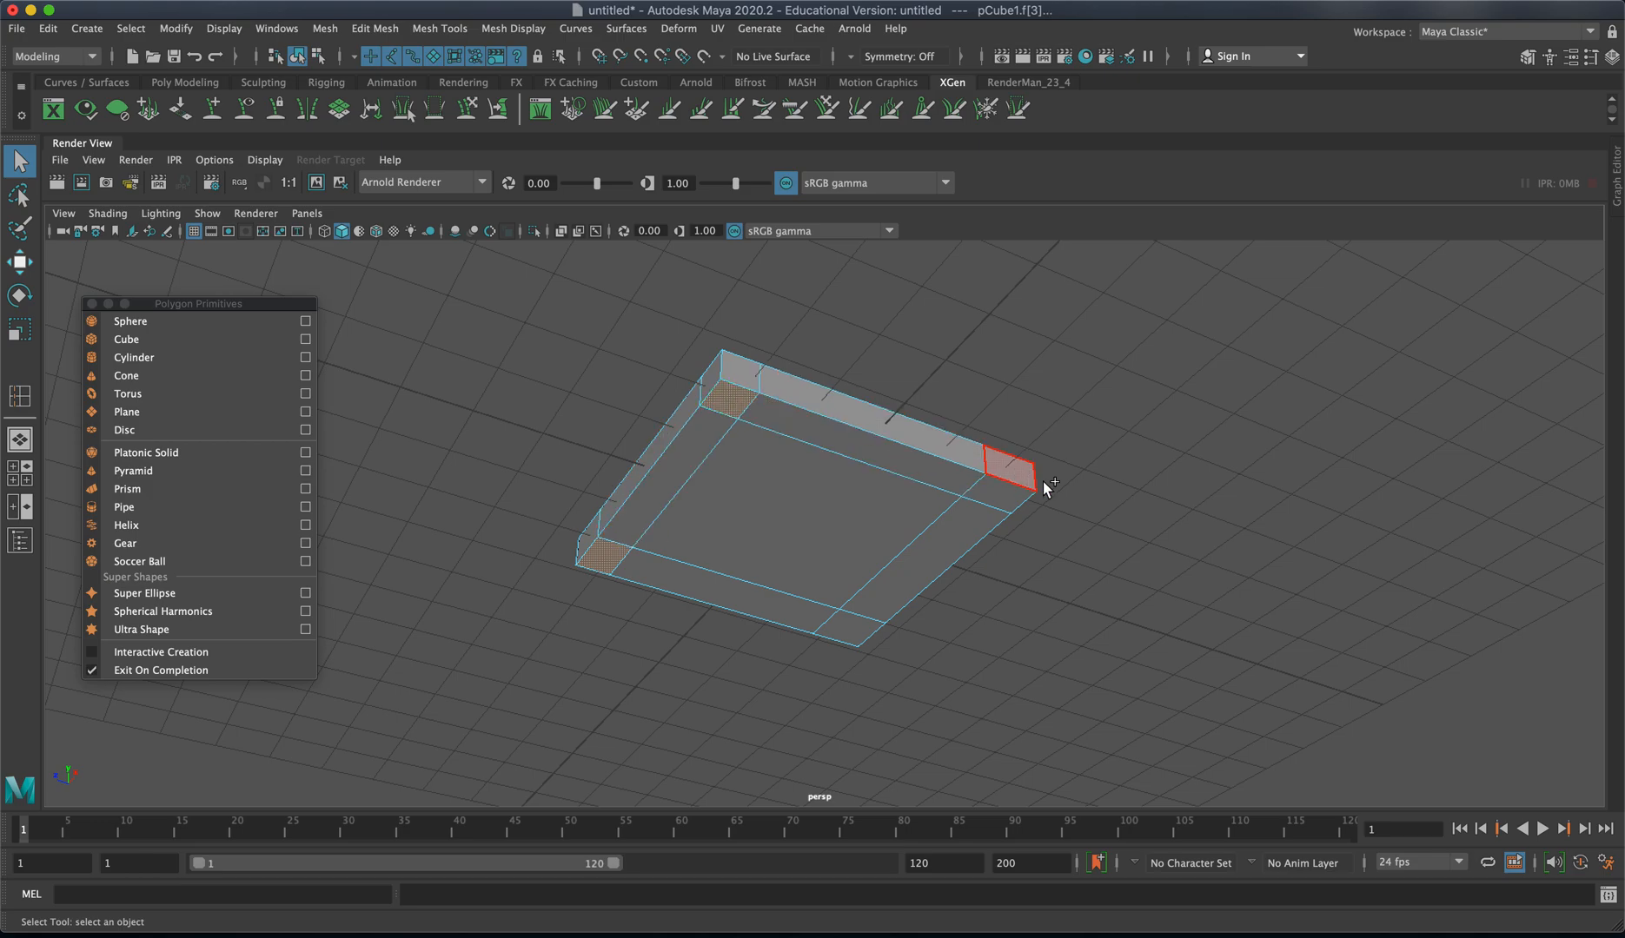
left_click(1032, 489, "shift")
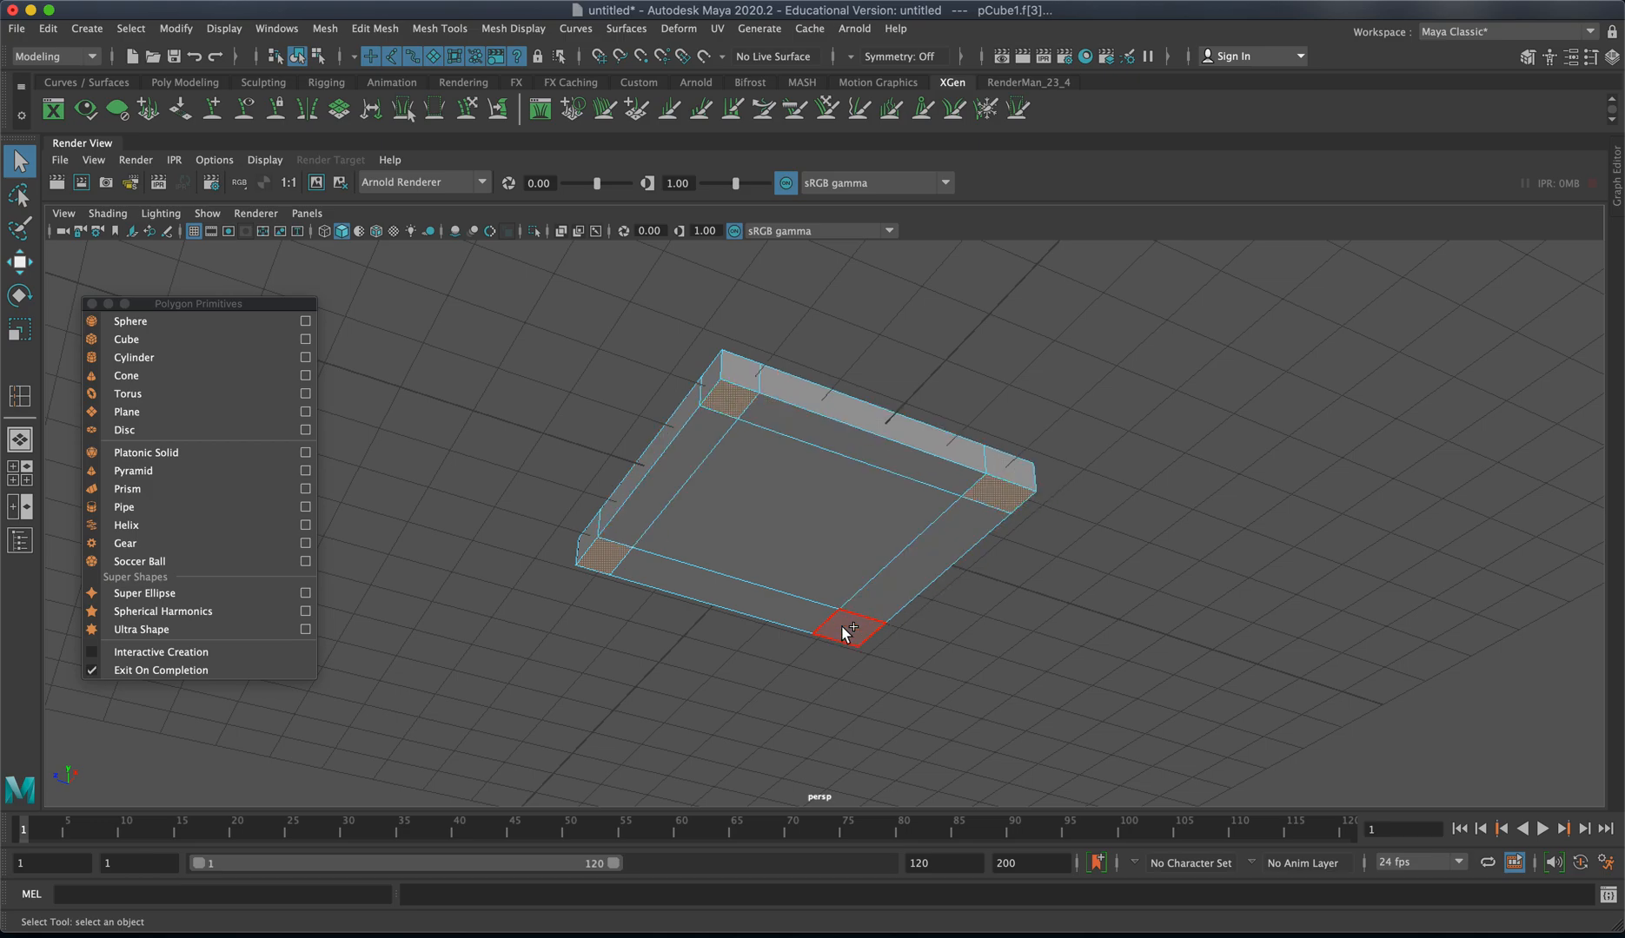
left_click(751, 560)
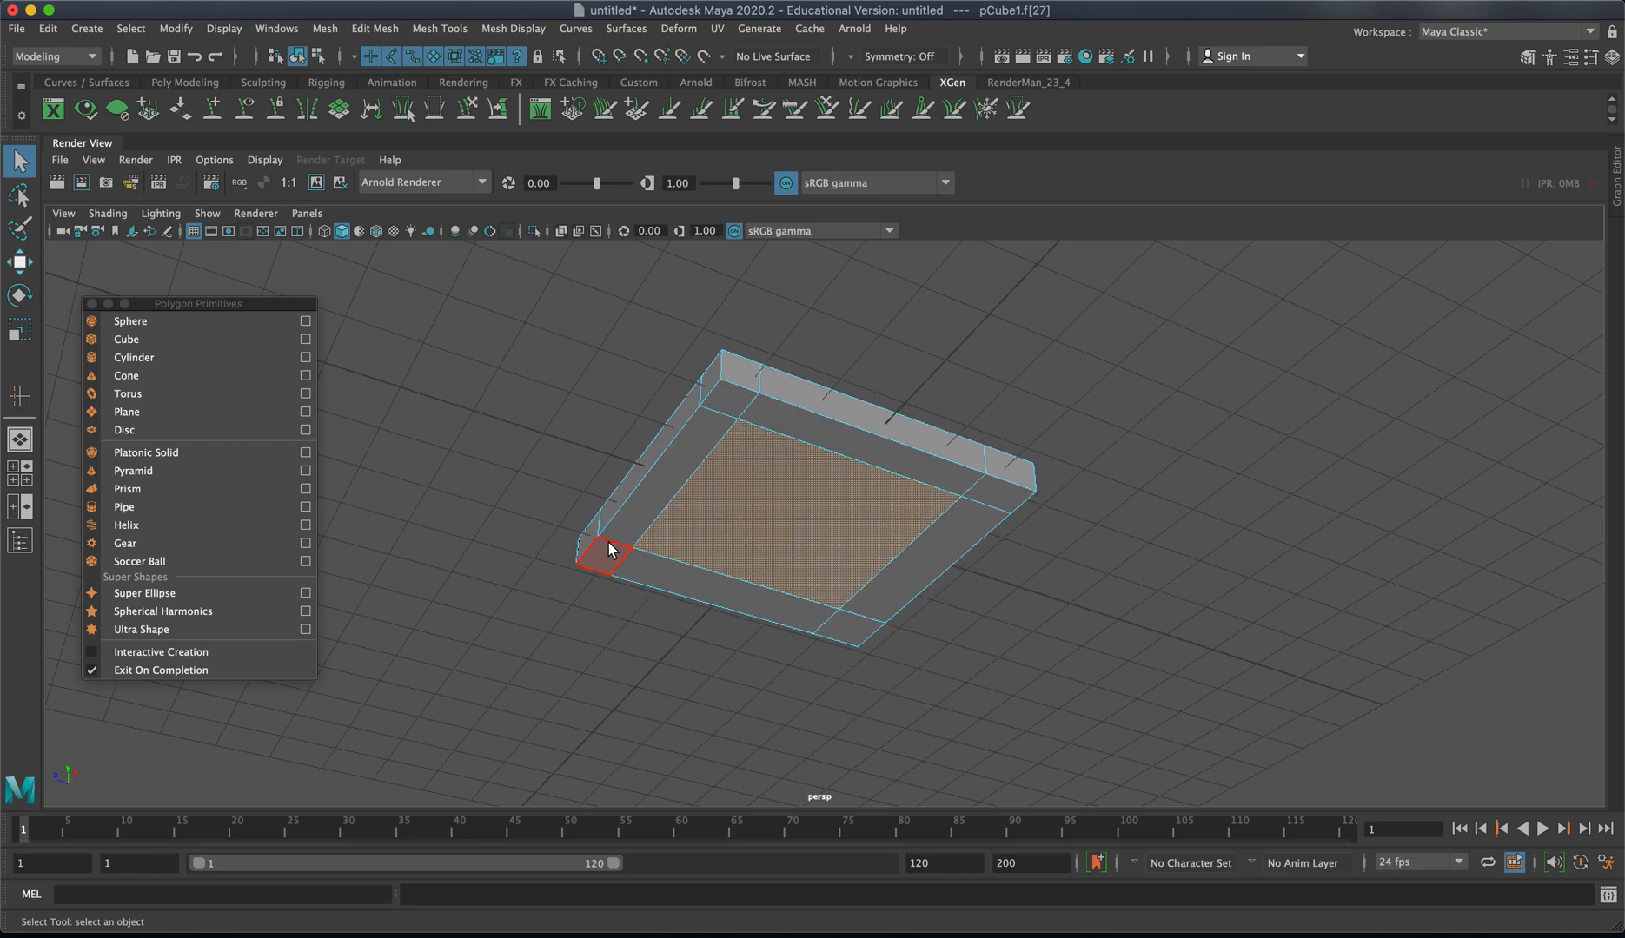
left_click(607, 549)
left_click(731, 399)
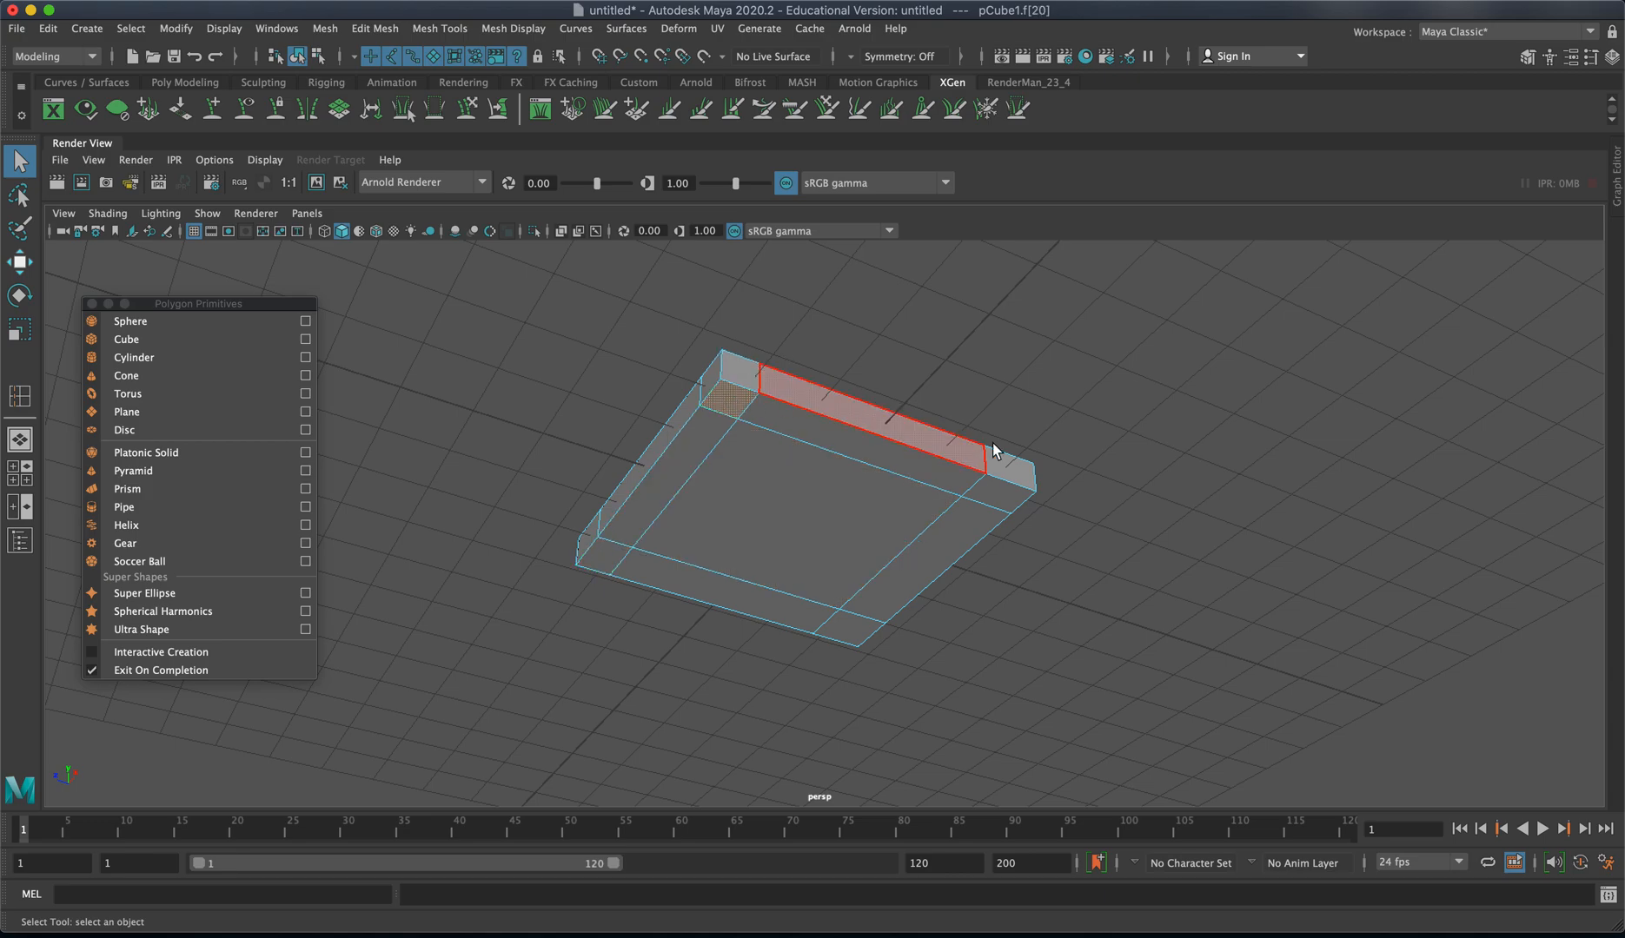
Step: Select the underside's four corner faces together and extrude them downward into long legs
left_click(995, 506)
left_click(847, 635, "shift")
left_click(599, 556, "shift")
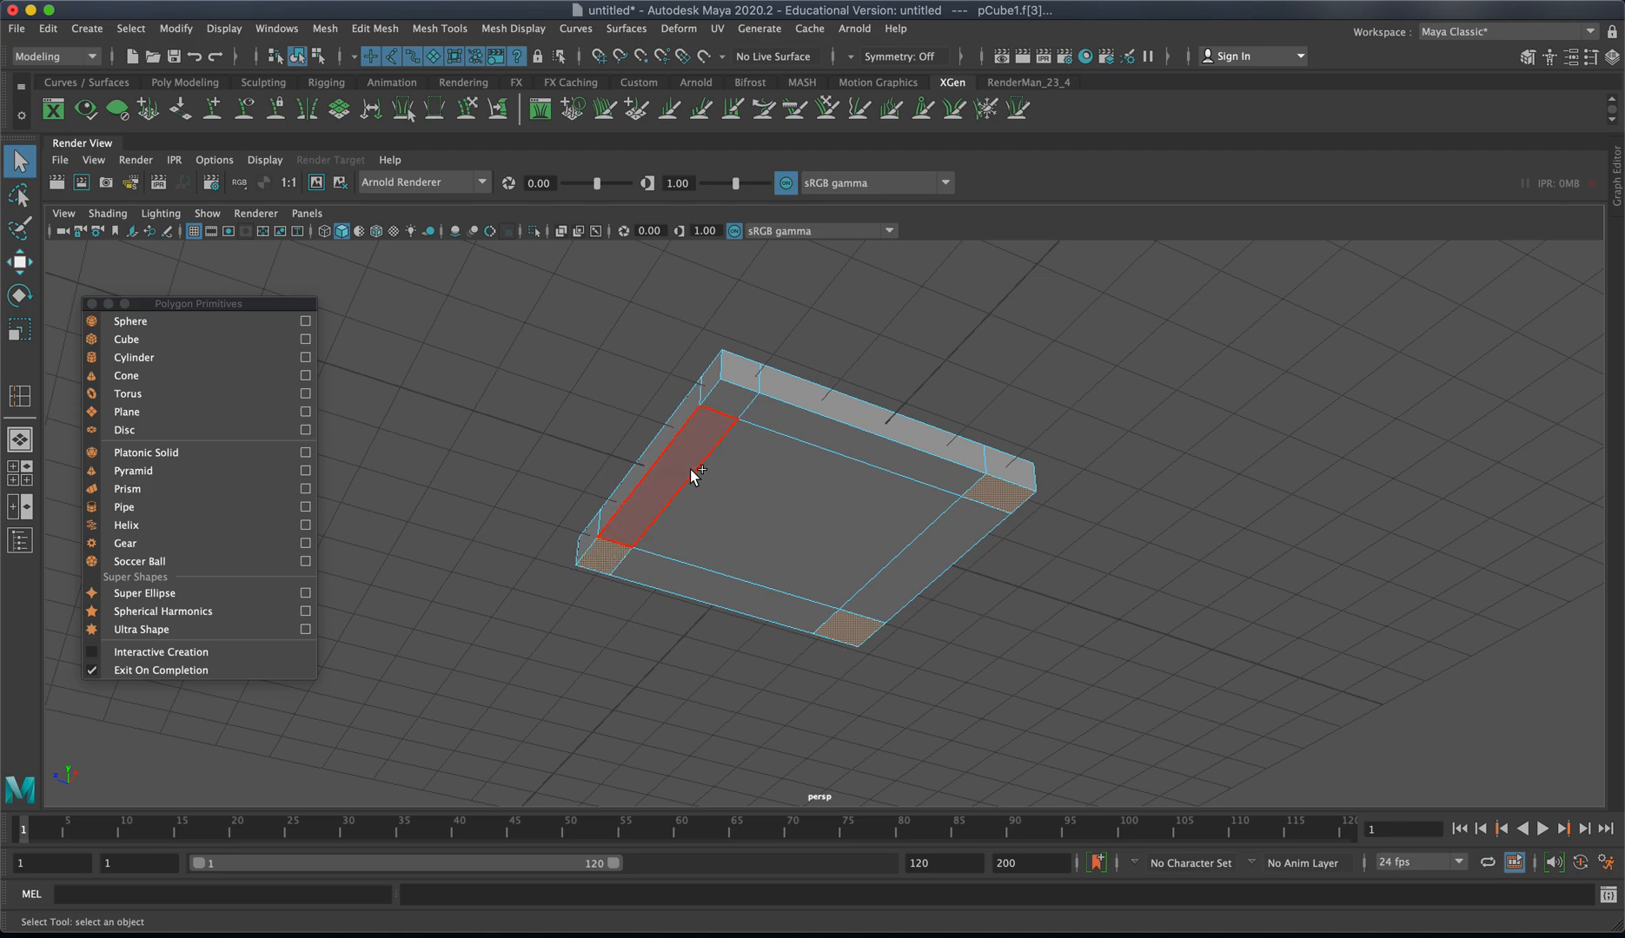
left_click(731, 399, "shift")
right_click_drag(731, 398, 739, 448, "shift")
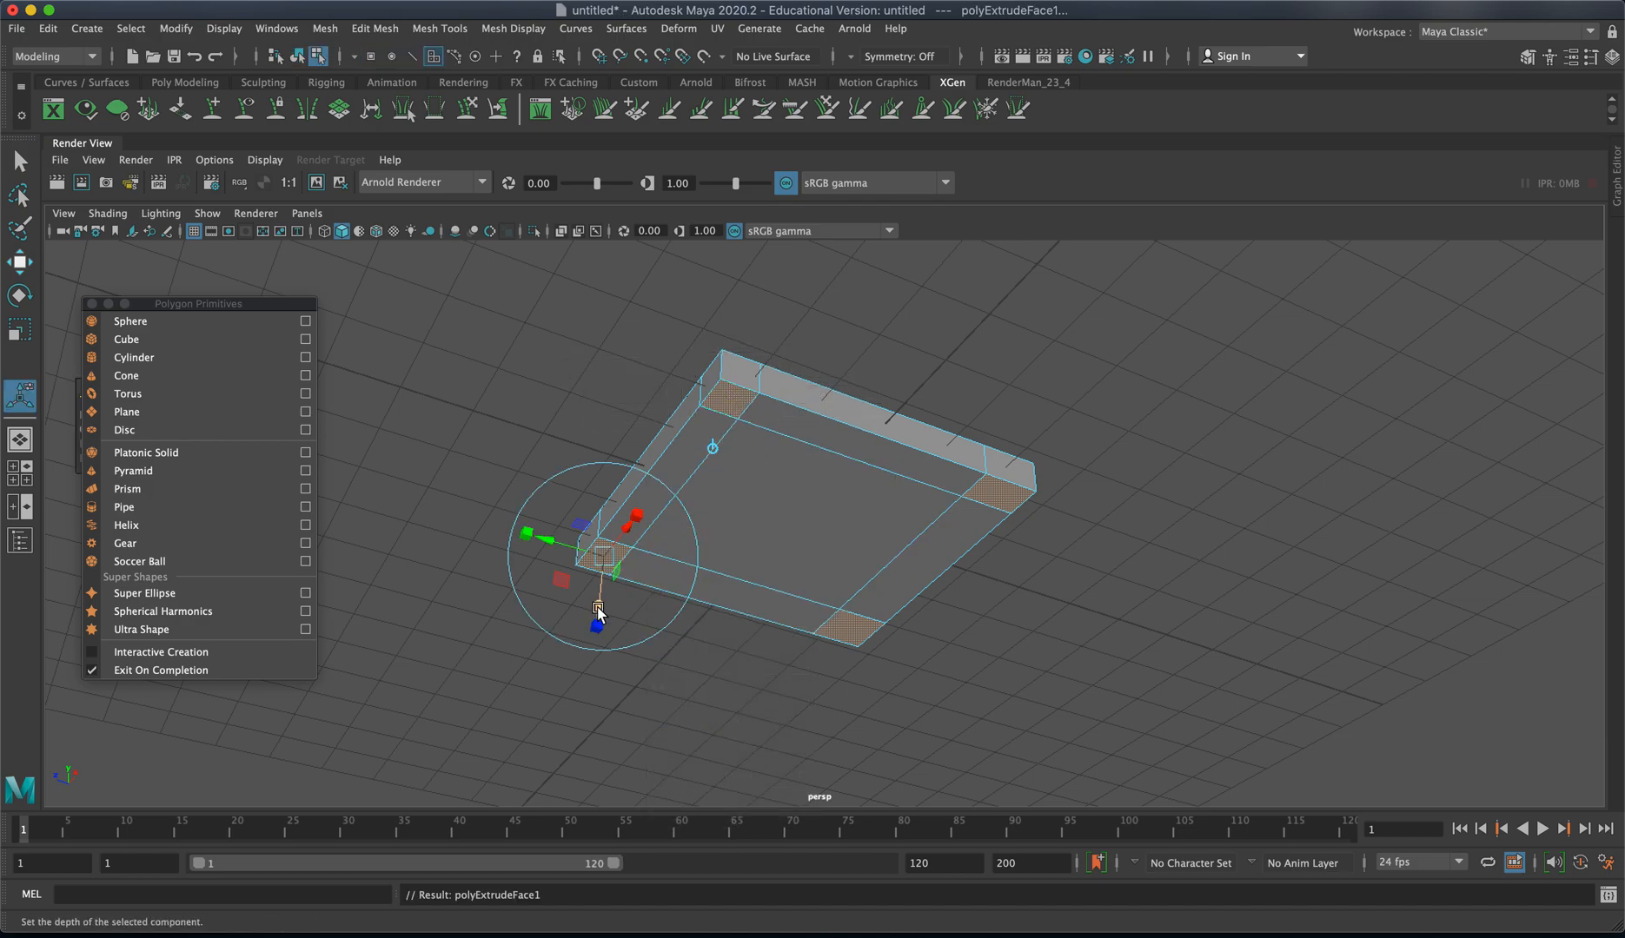
left_click_drag(602, 631, 597, 604)
left_click_drag(597, 601, 606, 793)
Step: Select the three top faces along the seat's rear edge and extrude them upward to about Y 4.93 as a backrest
left_click_drag(752, 689, 743, 784, "alt")
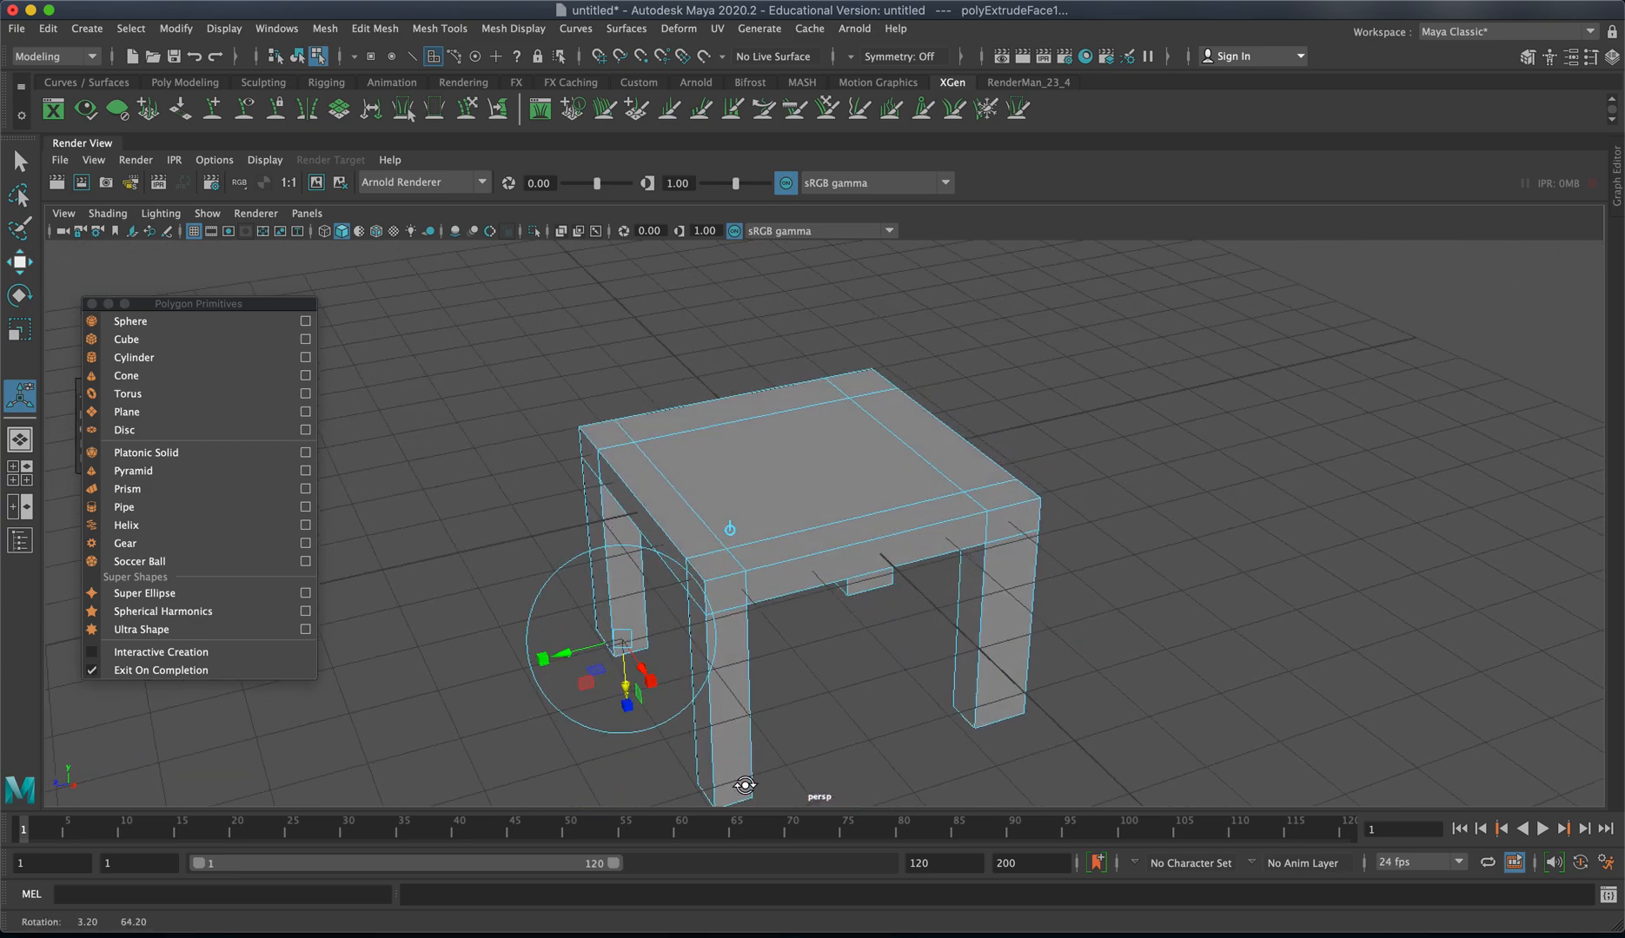
right_click_drag(1021, 480, 1016, 529)
left_click(1006, 493)
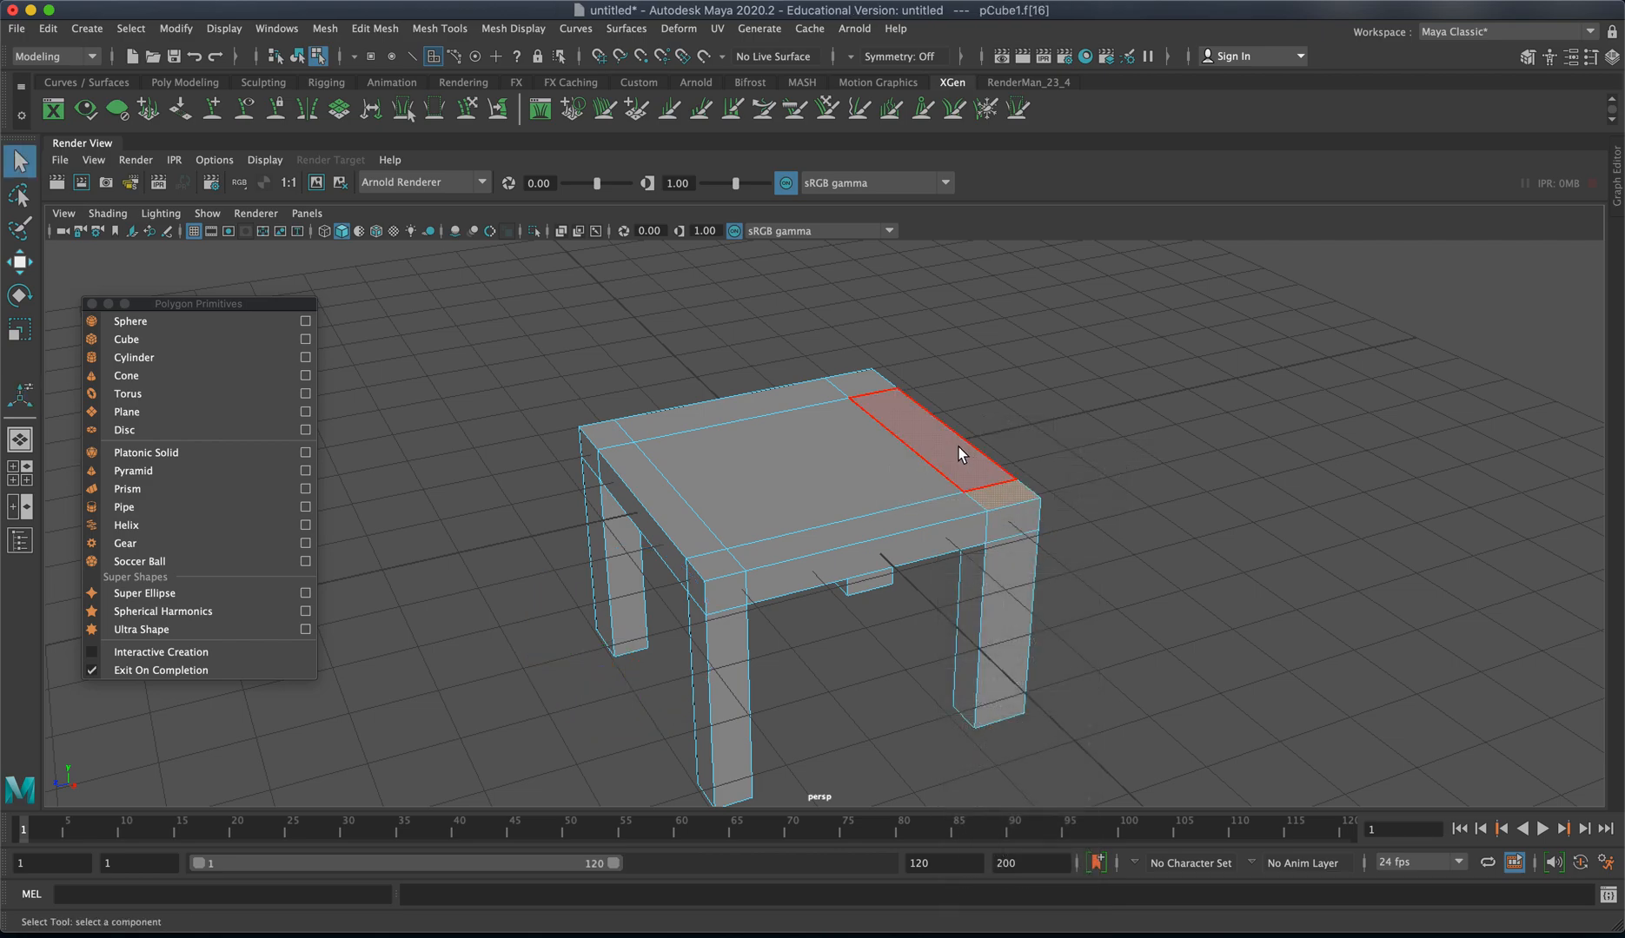
left_click(958, 447, "shift")
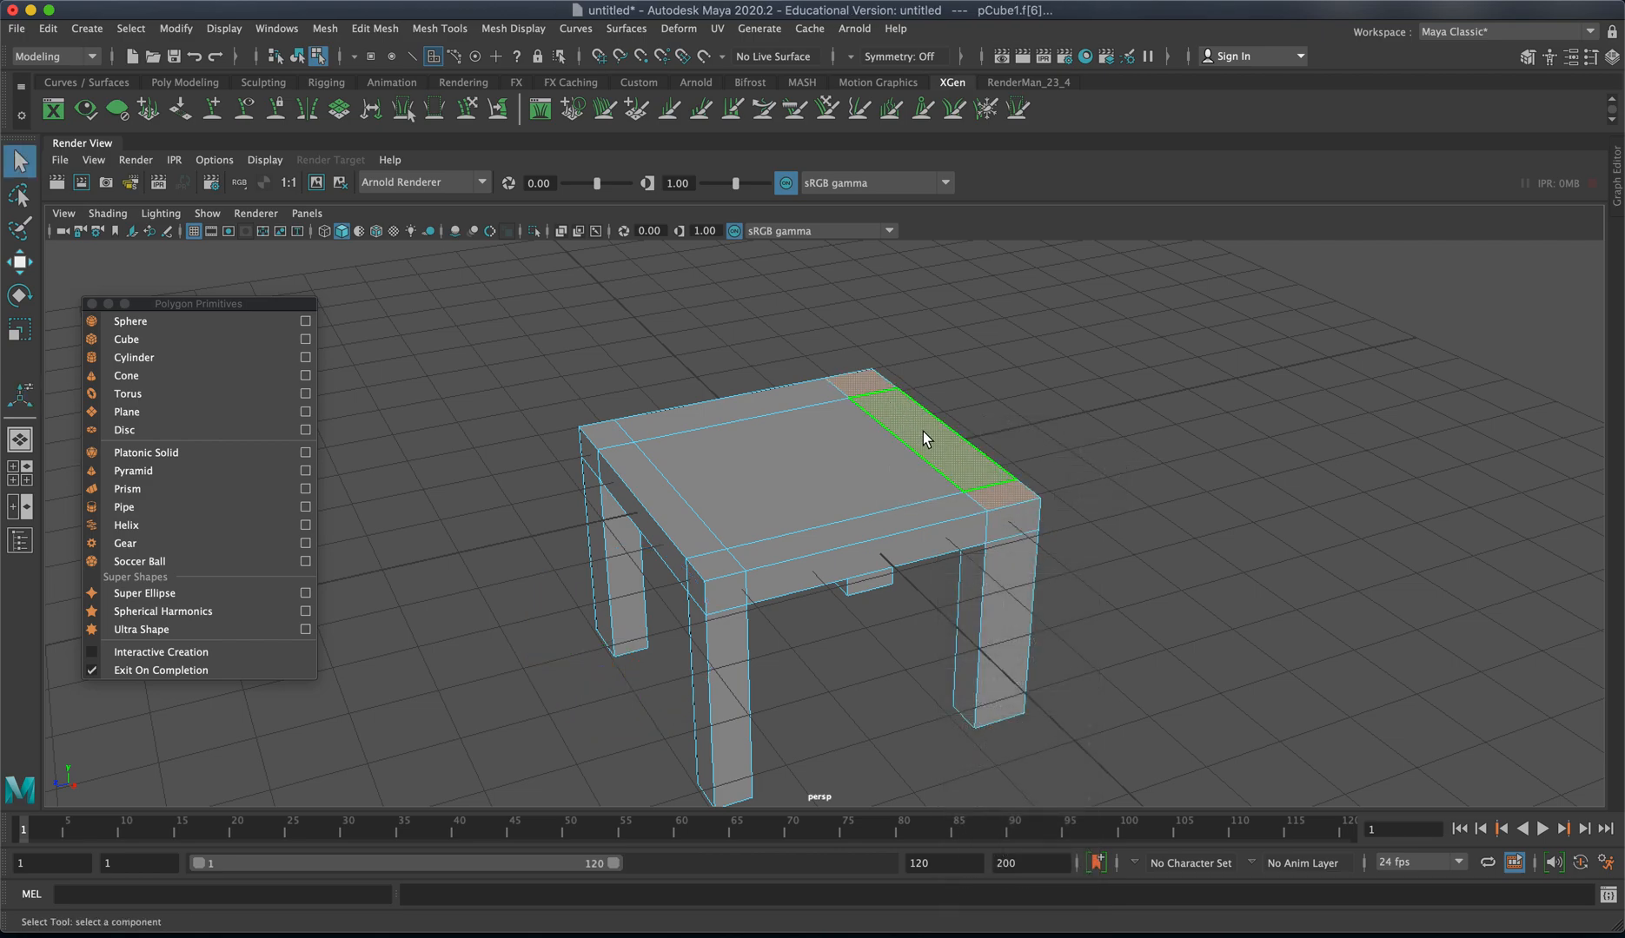
right_click_drag(924, 436, 915, 480, "shift")
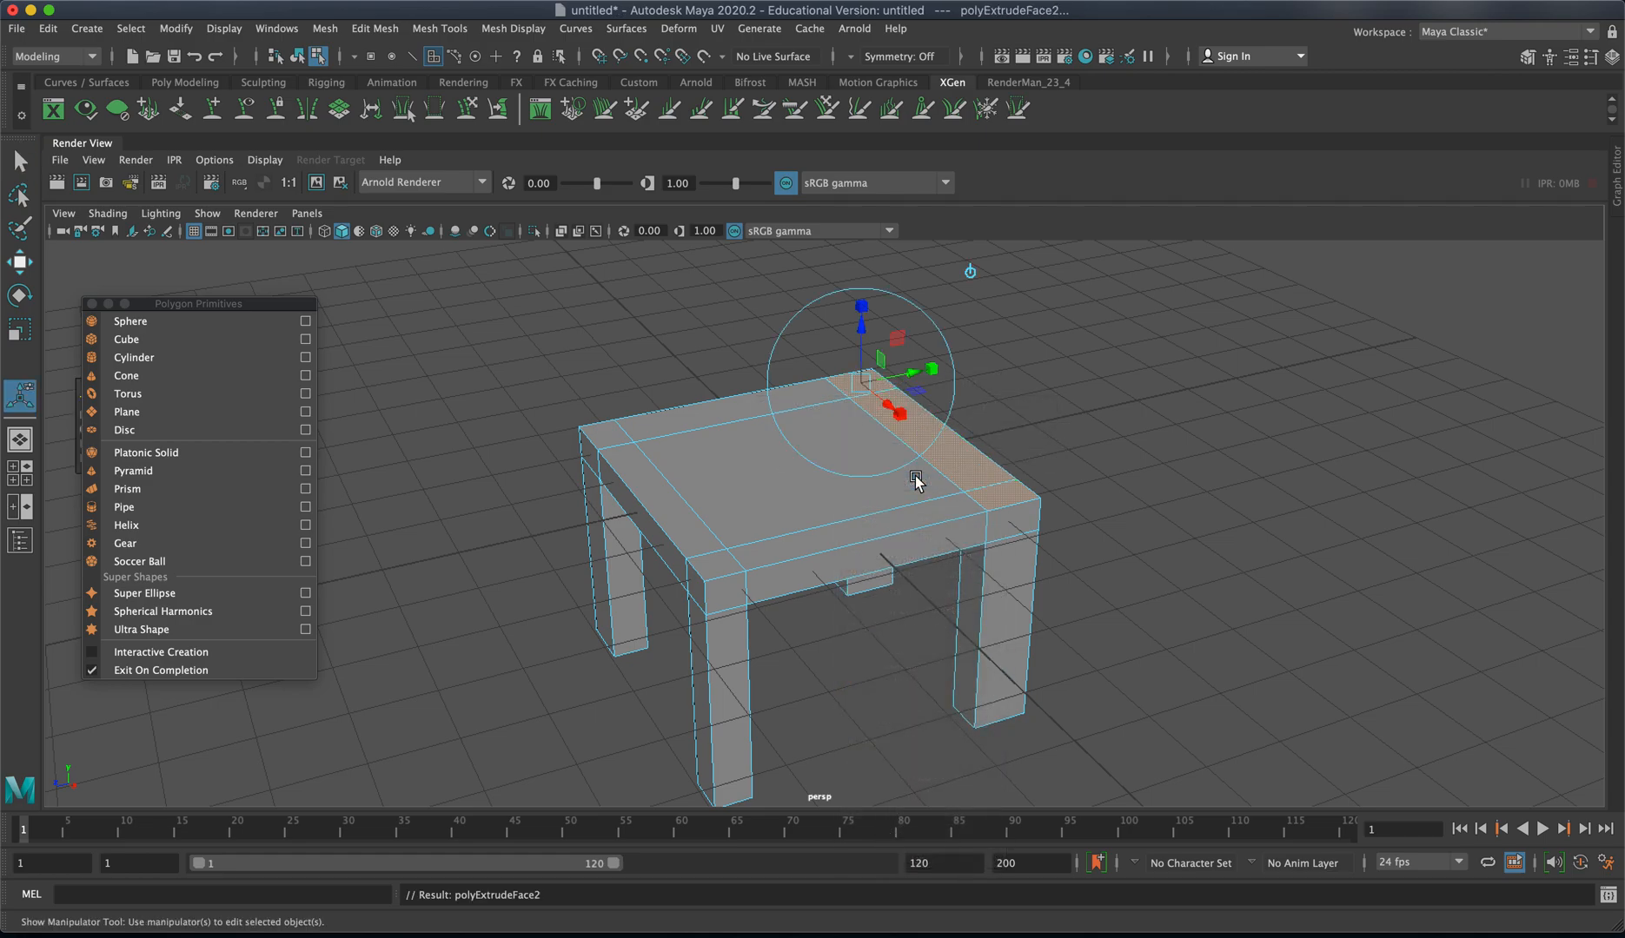
left_click_drag(903, 485, 856, 215, "alt")
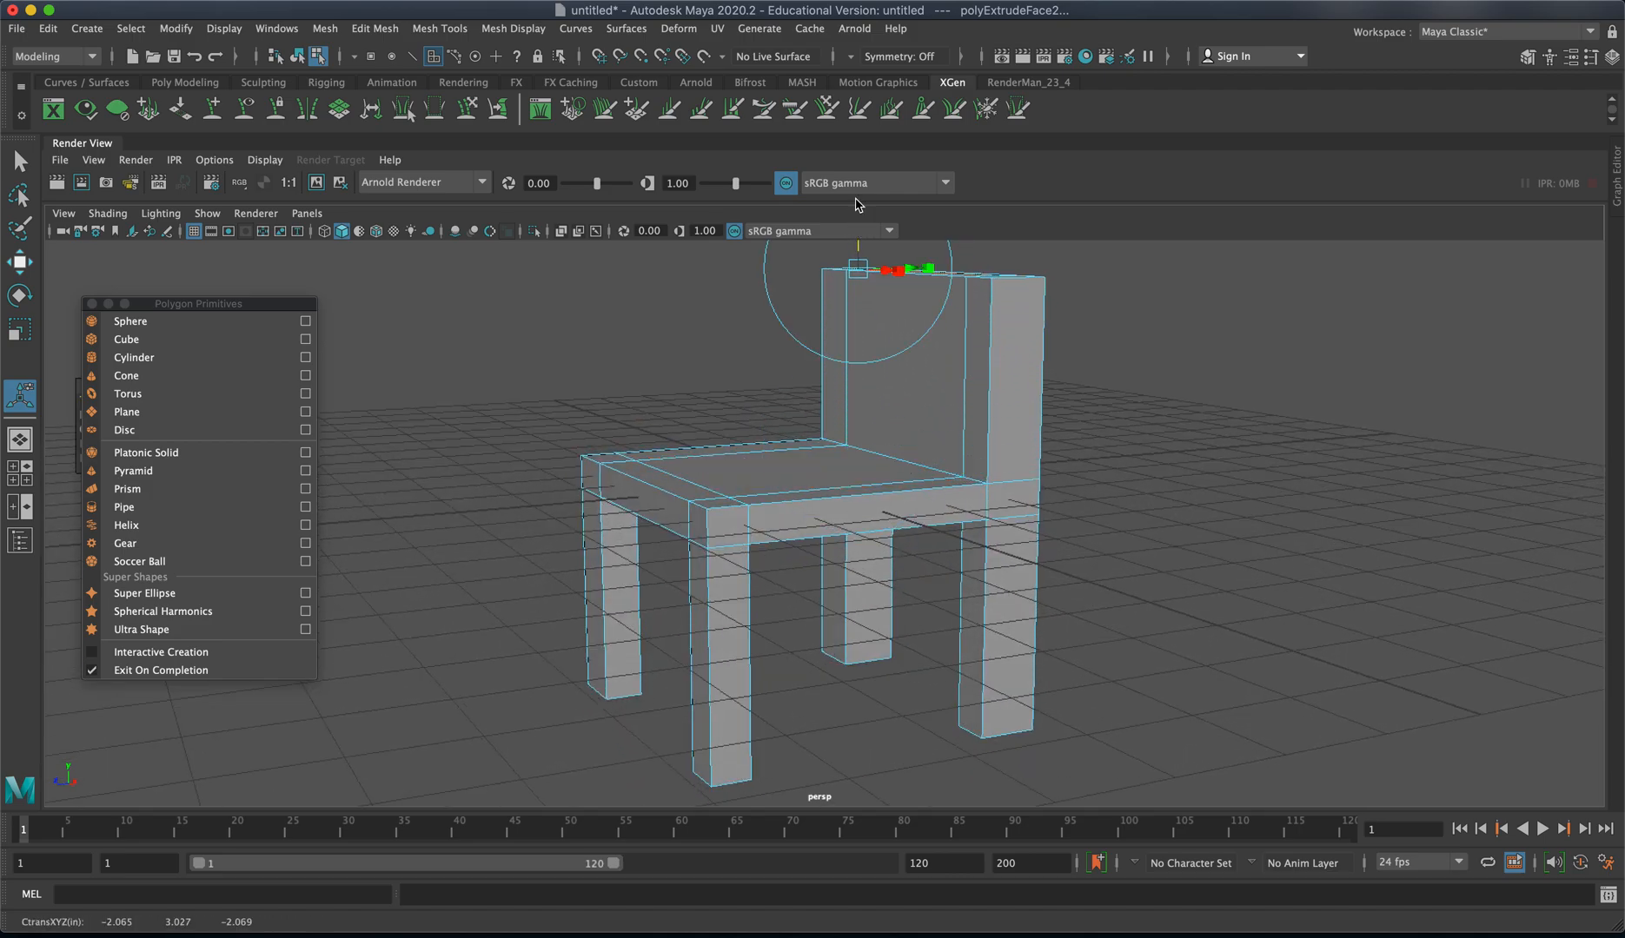
right_click_drag(1040, 427, 660, 406, "alt")
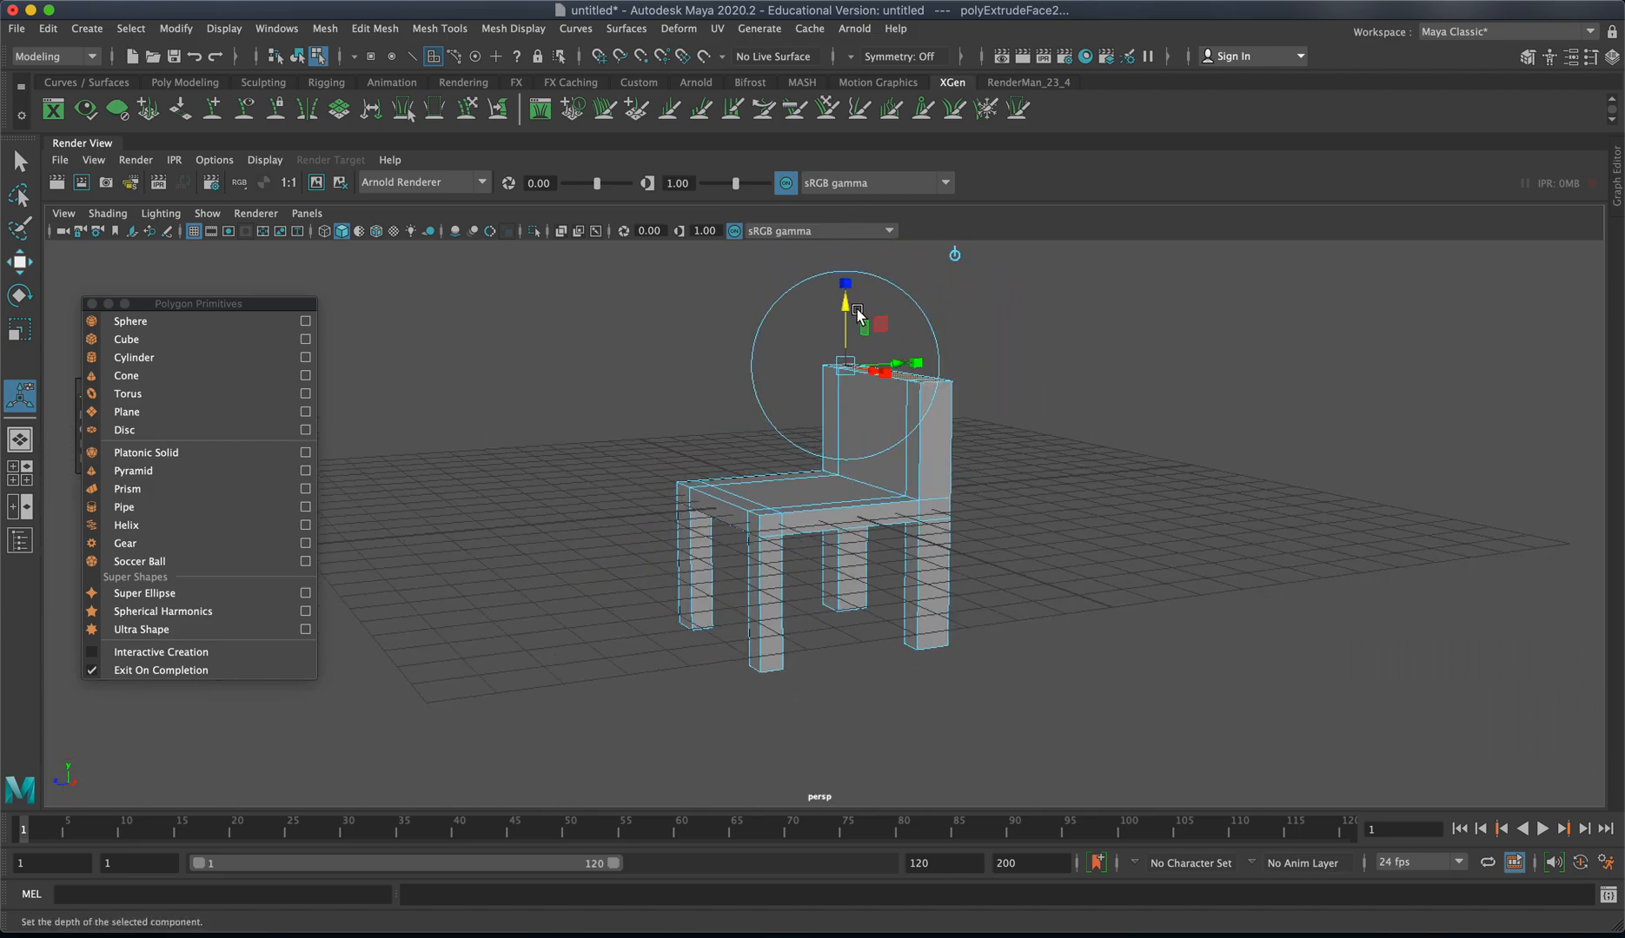
left_click_drag(844, 311, 848, 231)
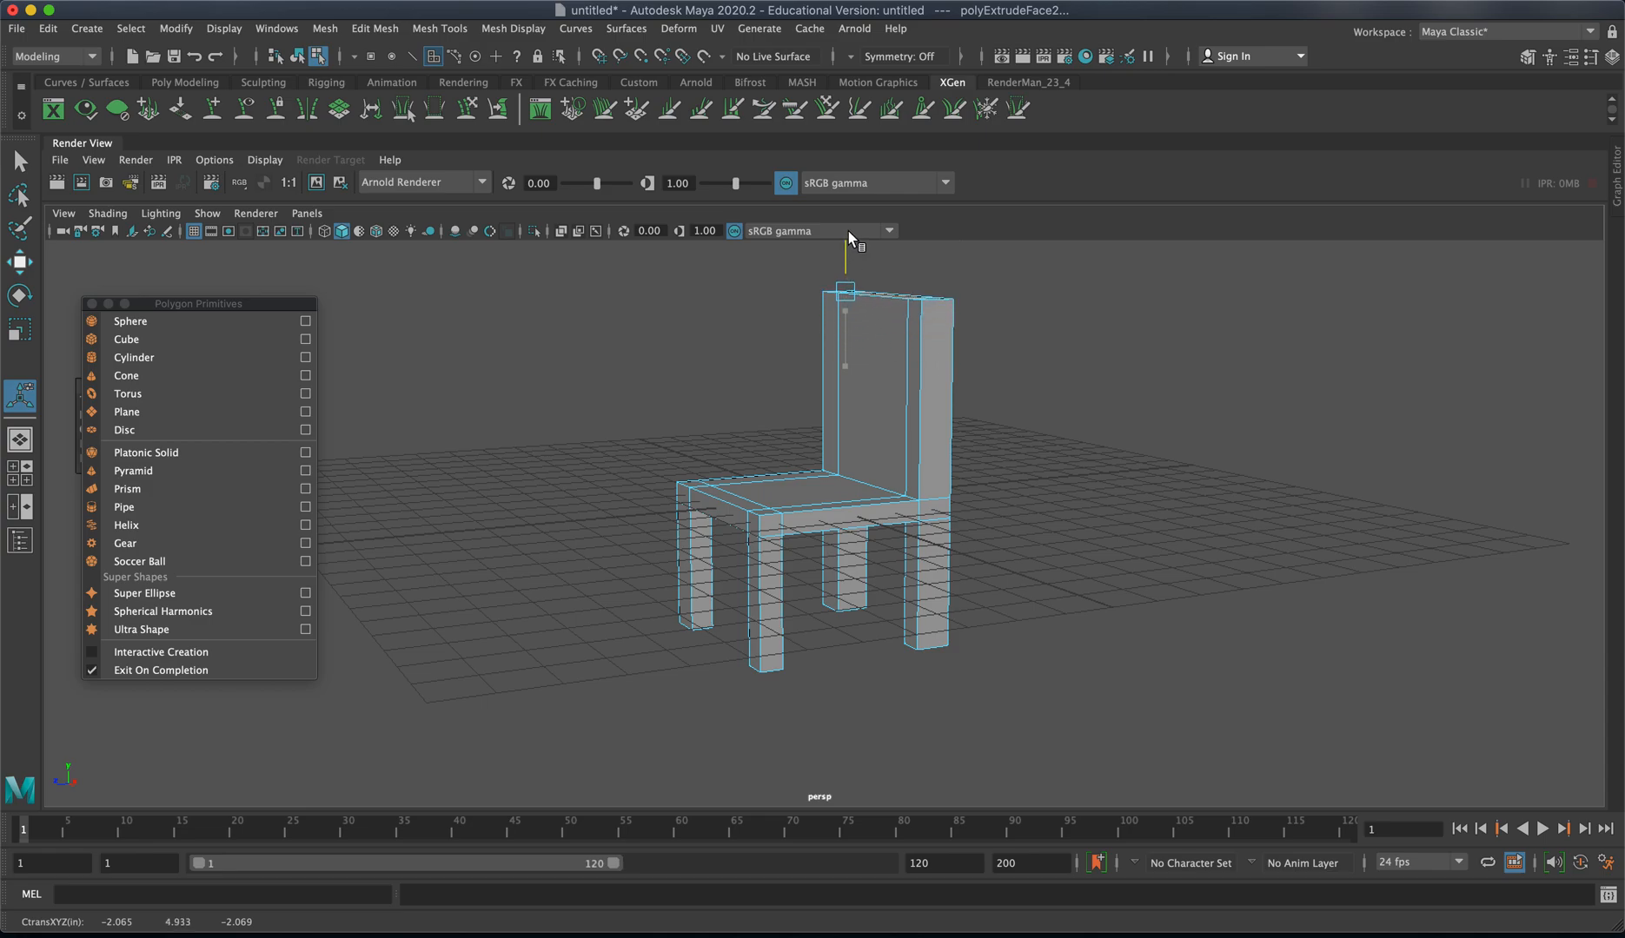
Step: Shift the backrest's top faces backward to about Z -2.36 so the backrest leans, and return to Object Mode
left_click_drag(886, 347, 895, 352, "alt")
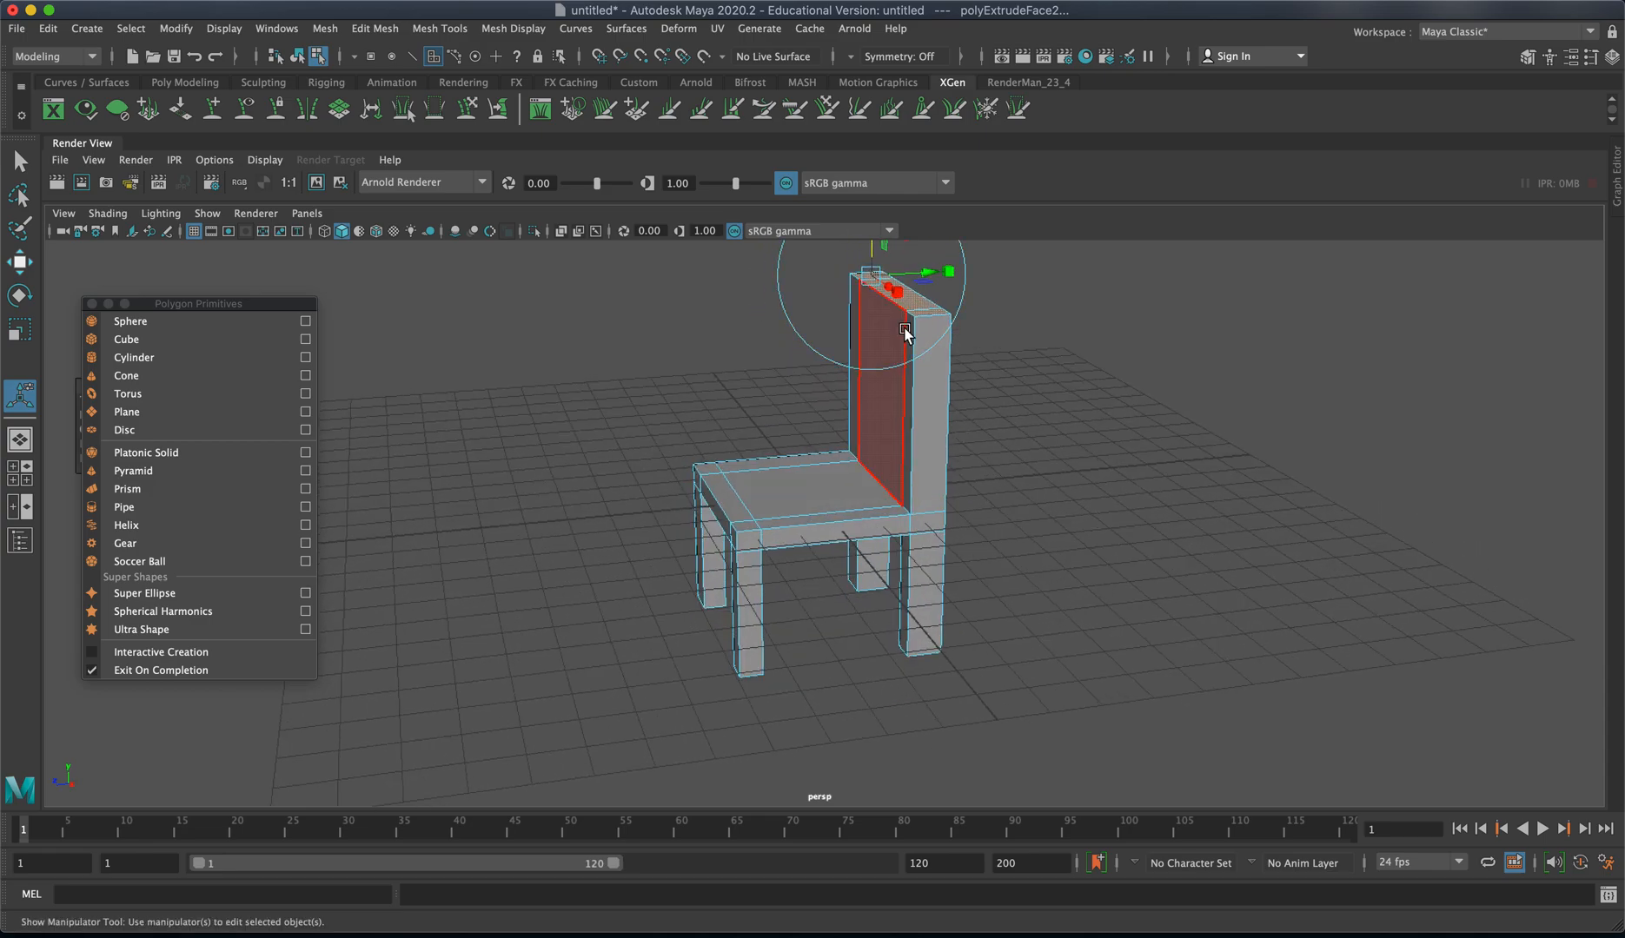
left_click_drag(928, 272, 940, 272)
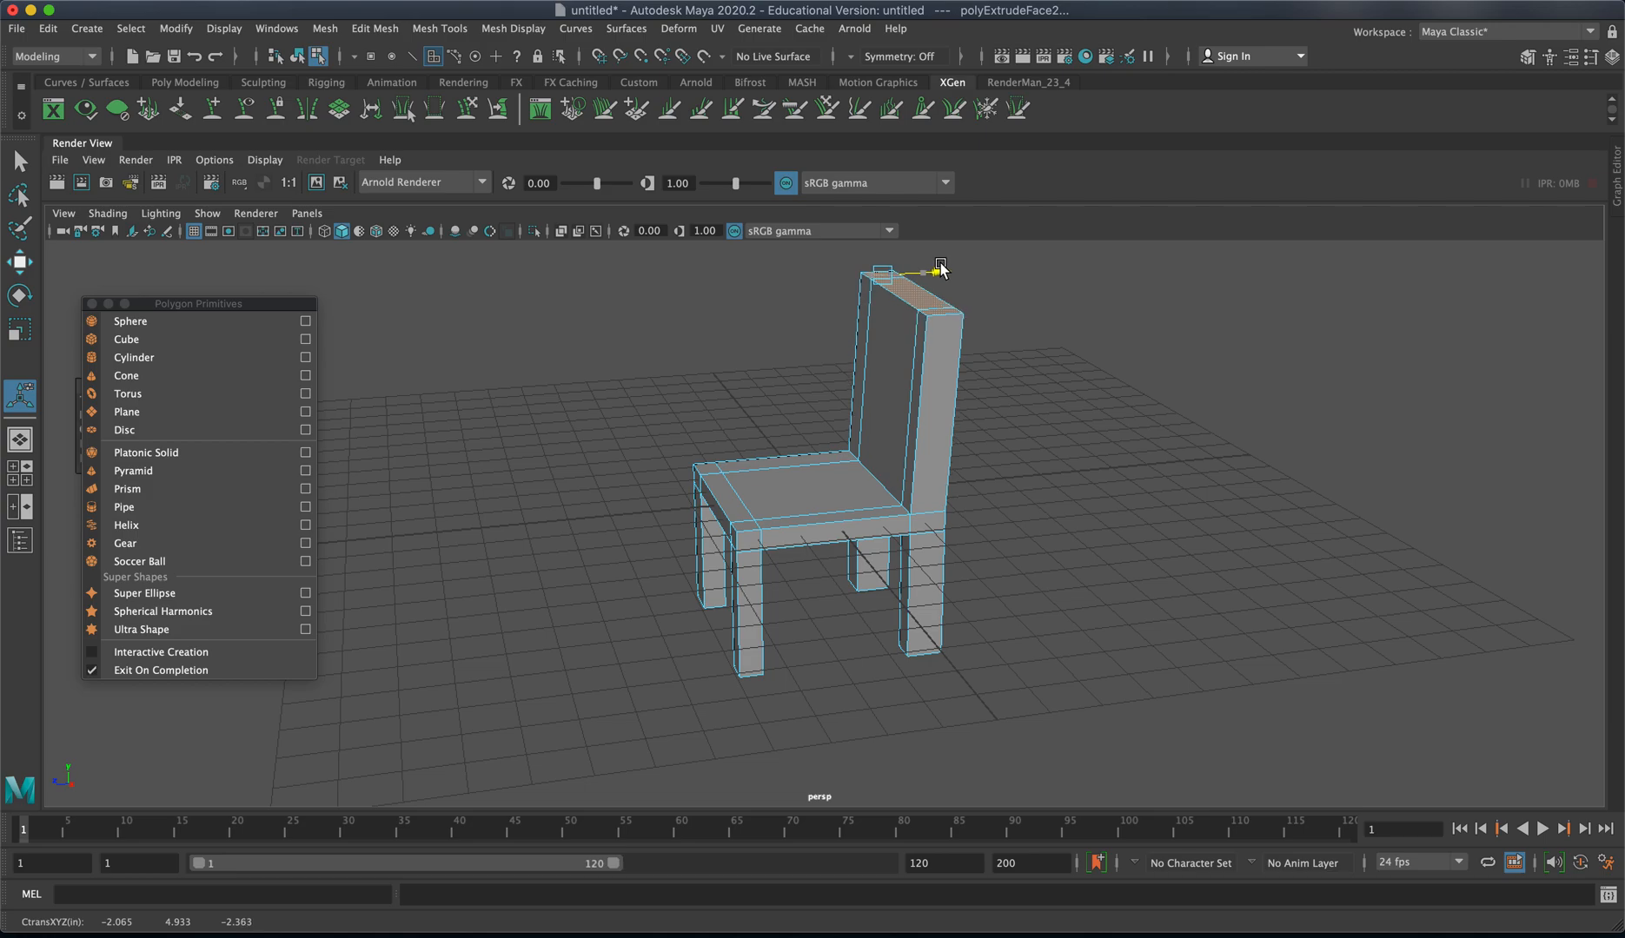
right_click_drag(889, 472, 1096, 439)
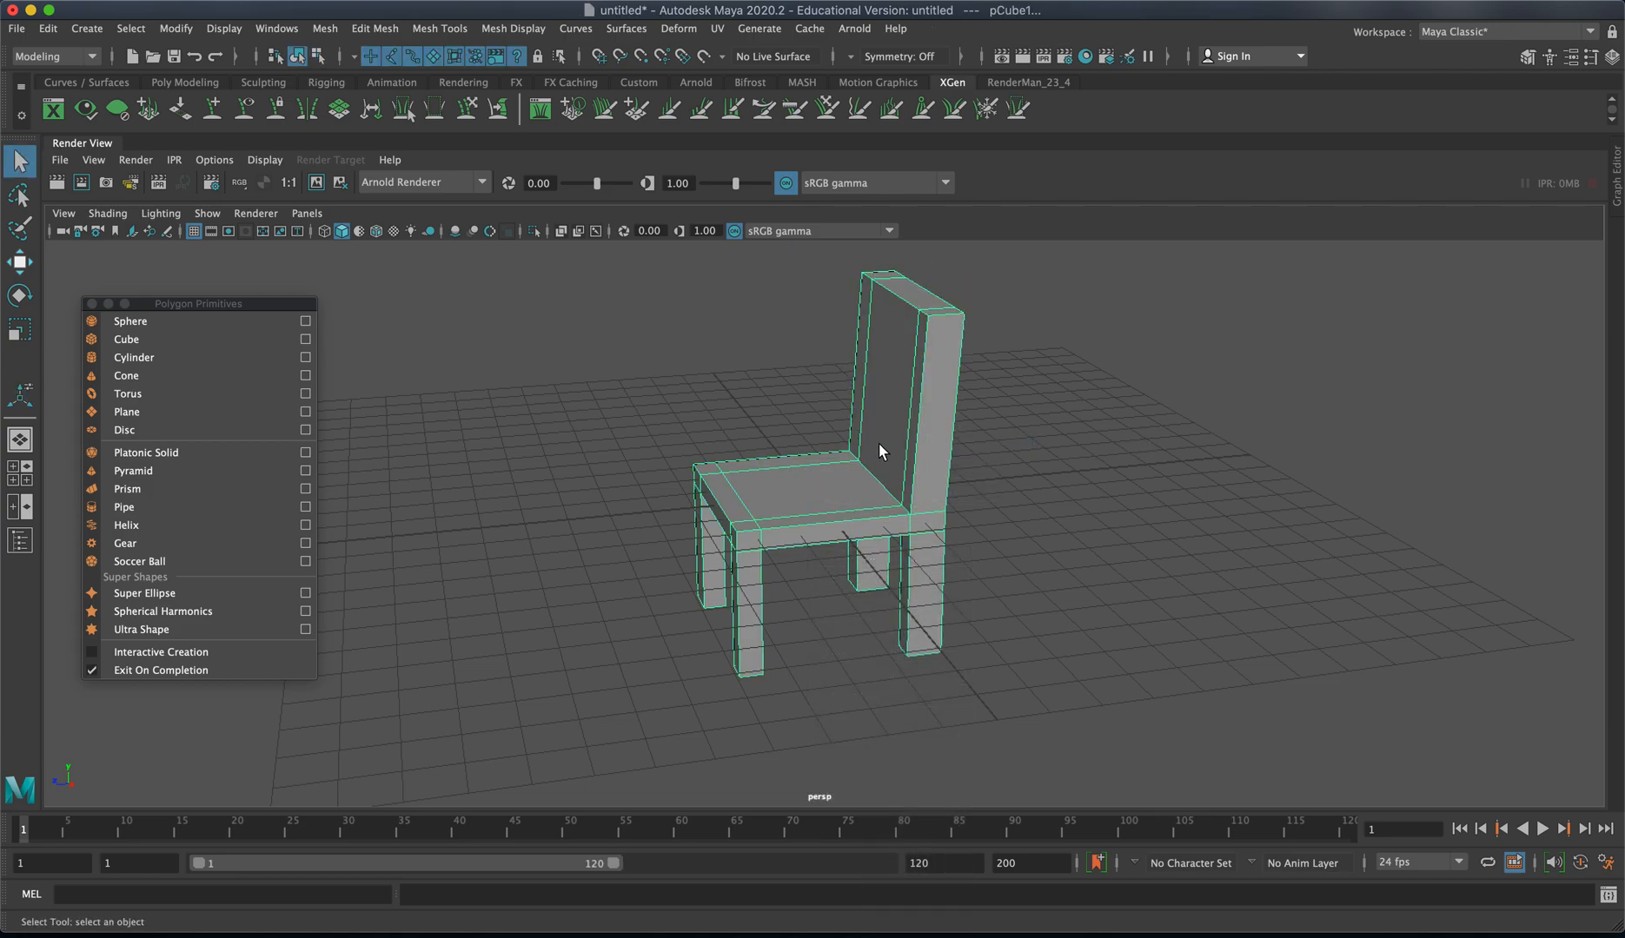
mouse_move(884, 480)
left_mouse_down("alt")
mouse_move(823, 439)
mouse_move(905, 473)
left_mouse_up("alt")
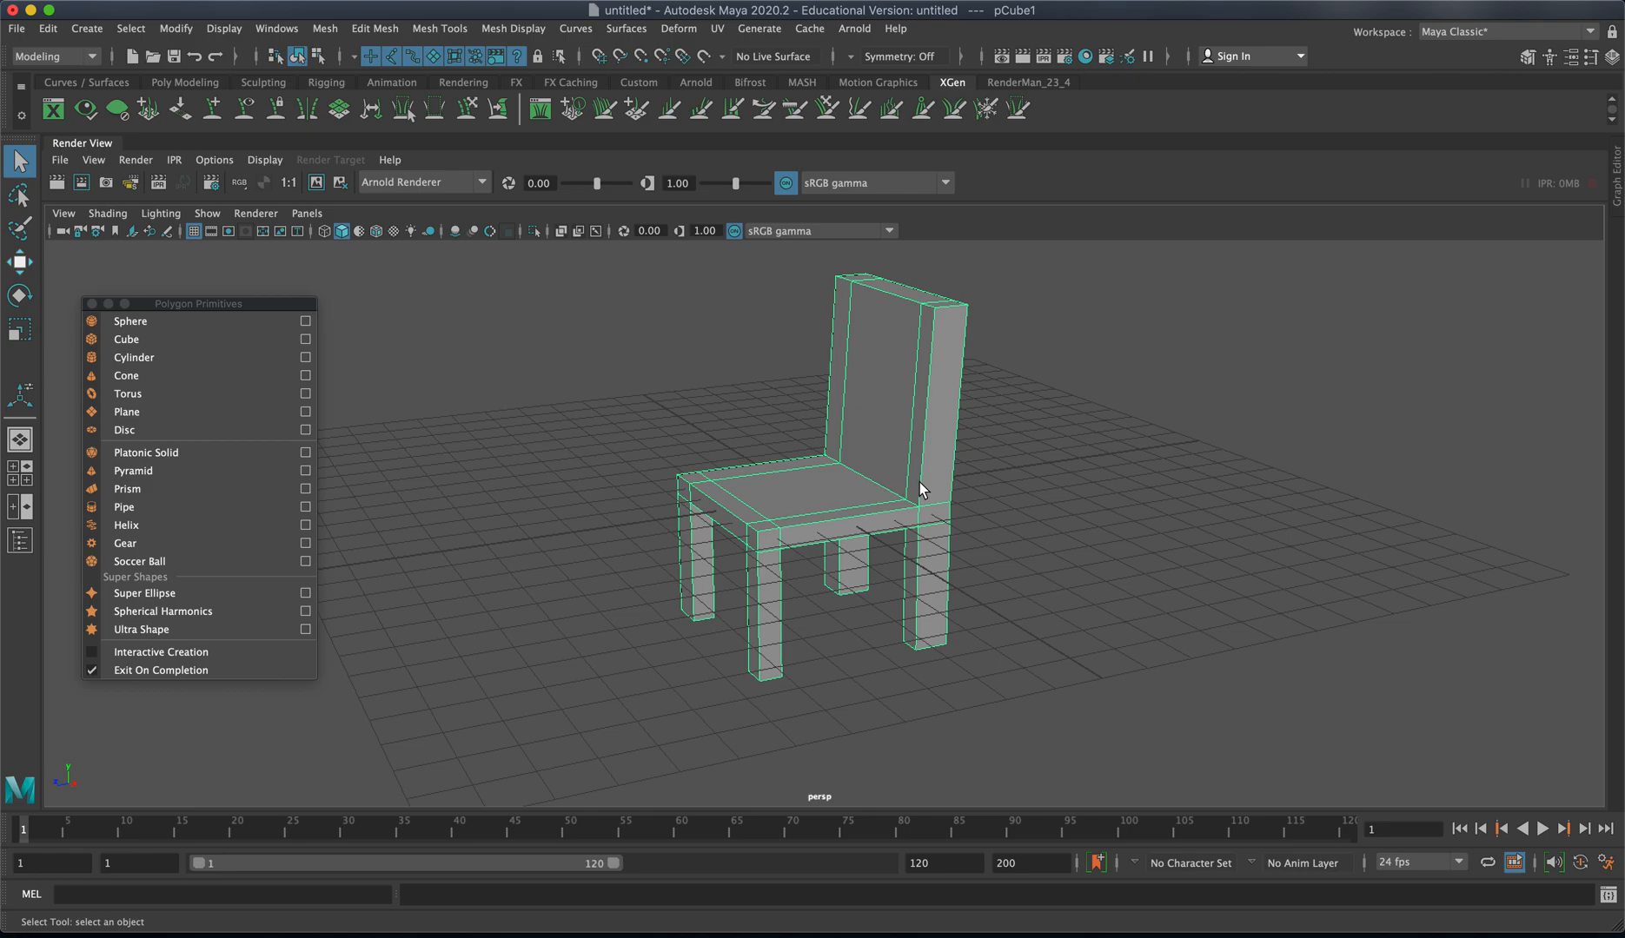
Step: In Vertex mode, select two front vertices at the top of the backrest and move them slightly backward
left_click_drag(895, 454, 839, 522, "alt")
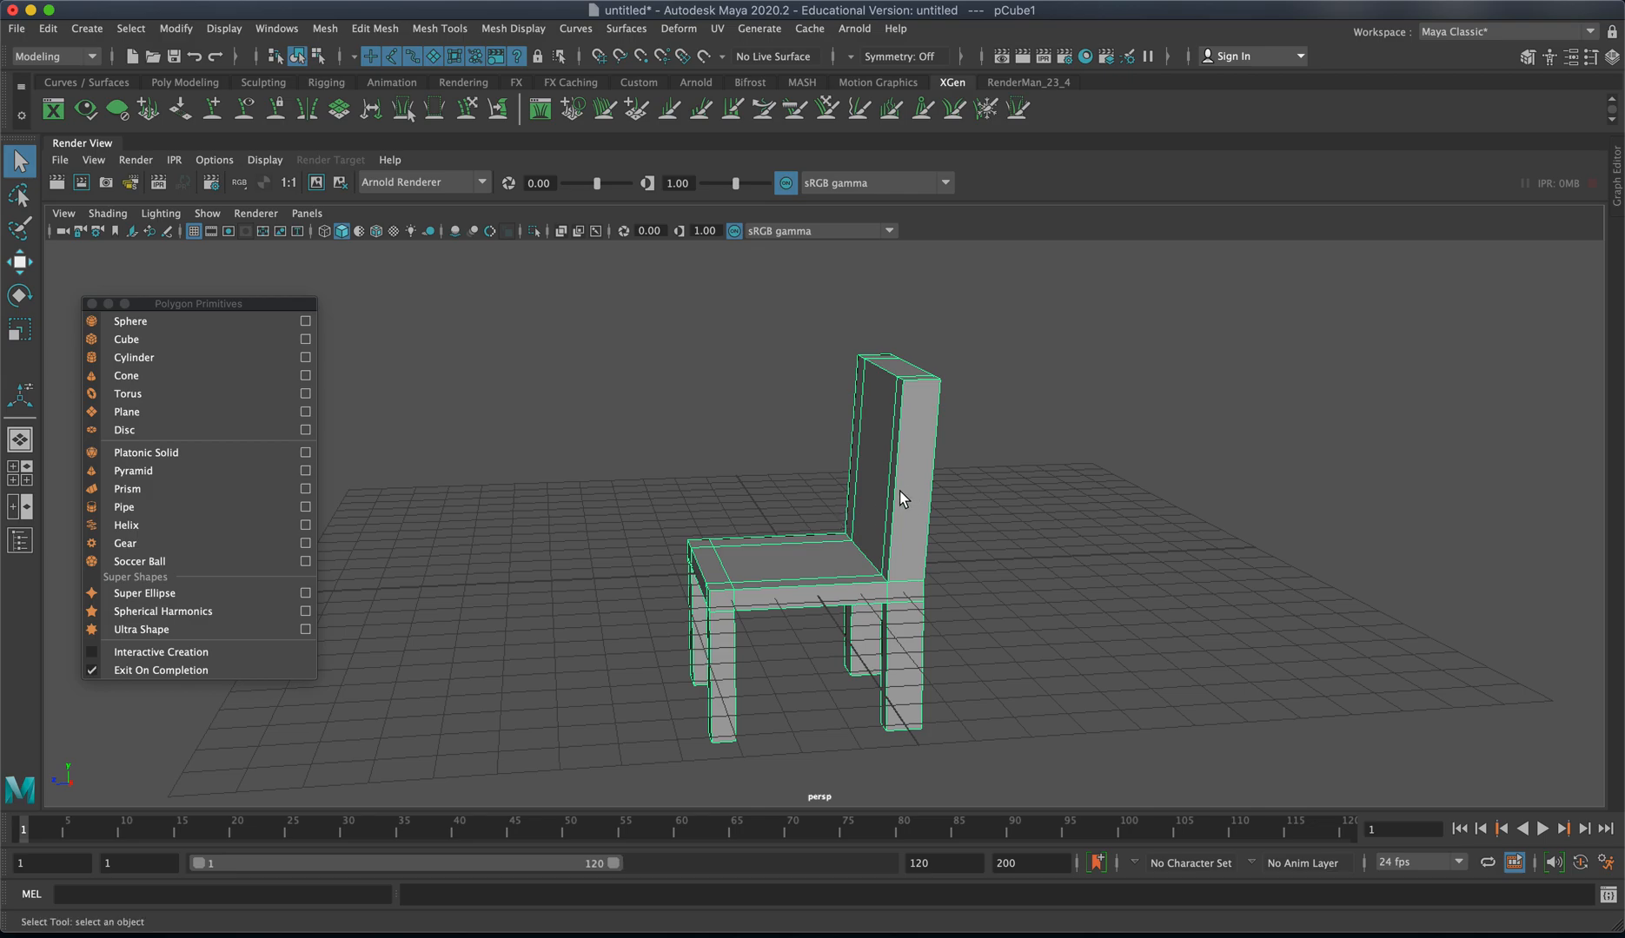
right_click(888, 377)
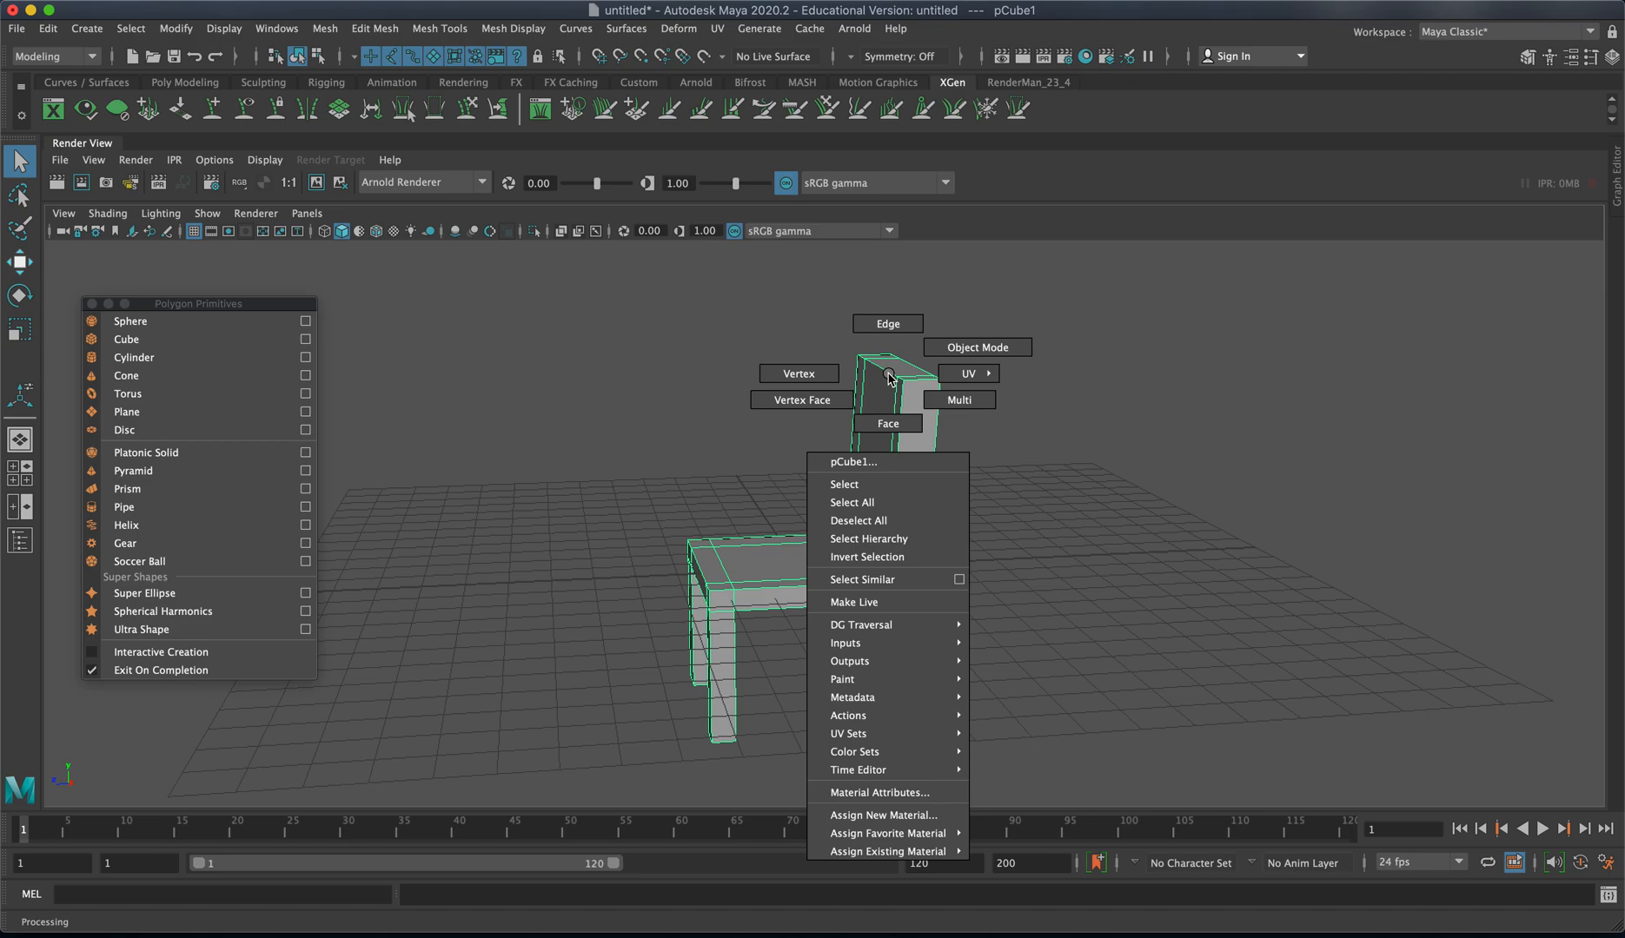
left_click(812, 380)
left_click_drag(942, 417, 892, 409, "alt")
left_click_drag(863, 323, 894, 409)
left_click_drag(823, 326, 896, 412)
left_click_drag(838, 325, 896, 399)
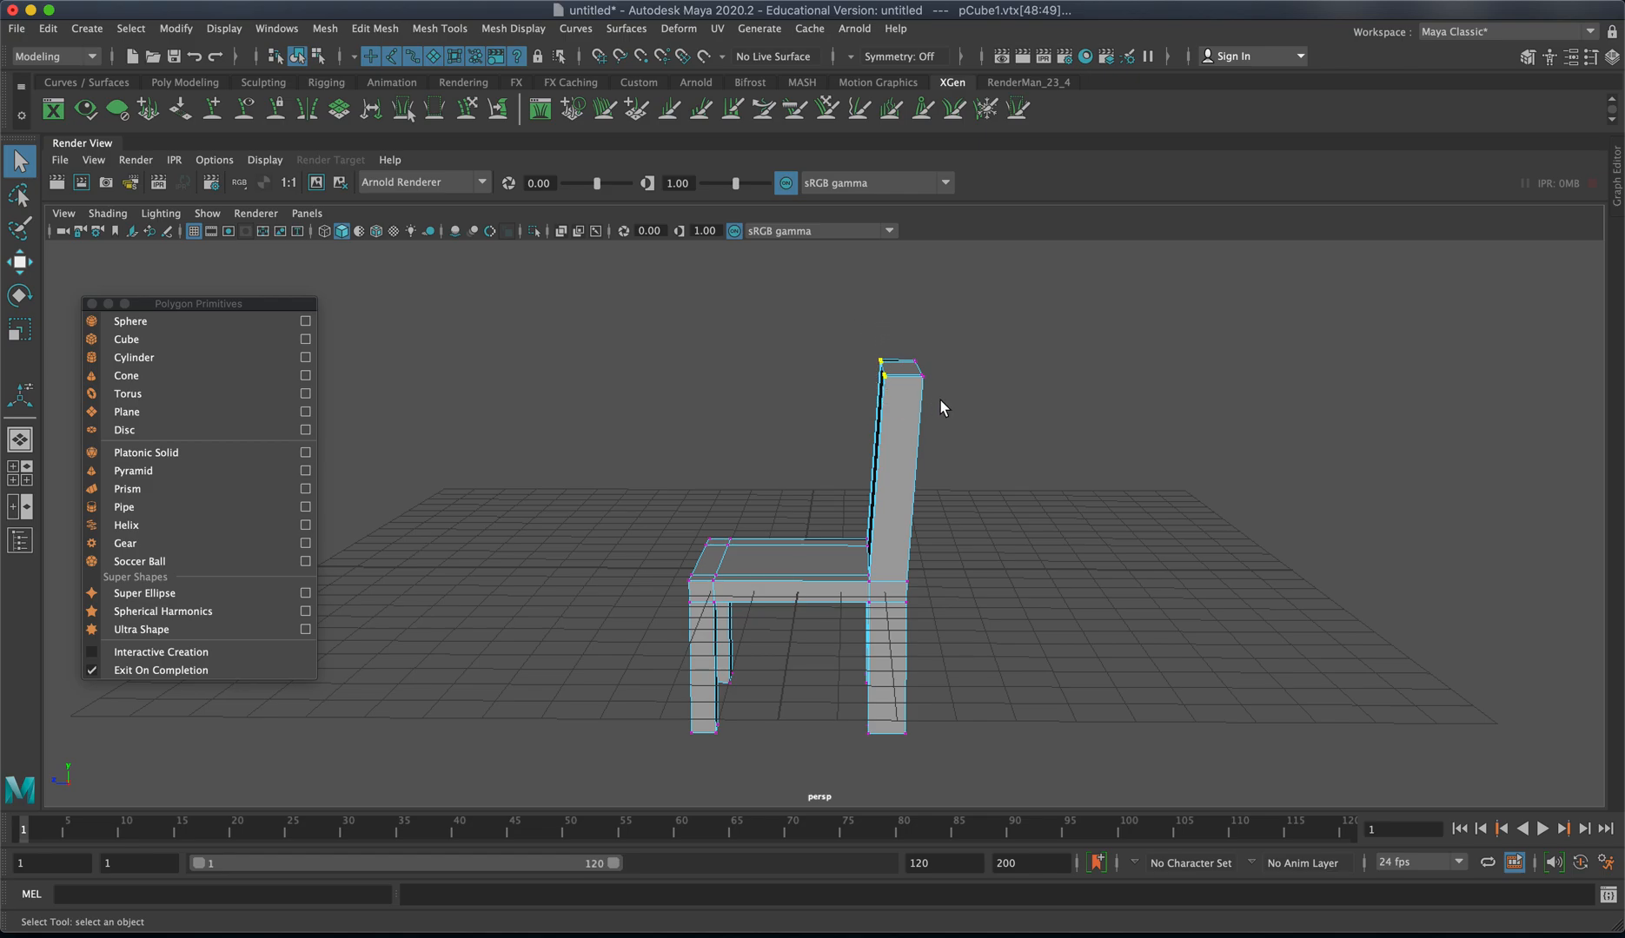
left_click(885, 376)
mouse_move(881, 424)
left_mouse_down("alt")
mouse_move(929, 439)
mouse_move(878, 418)
mouse_move(888, 427)
left_mouse_up("alt")
right_click_drag(890, 429, 1001, 422, "alt")
middle_click_drag(1001, 421, 952, 486, "alt")
right_click_drag(952, 486, 872, 463, "alt")
left_click_drag(873, 463, 848, 453, "alt")
key("w")
left_click_drag(771, 415, 782, 419)
Step: Select the two inner vertices where the backrest meets the seat and move them slightly backward
left_click_drag(803, 563, 999, 591, "alt")
left_click(749, 628)
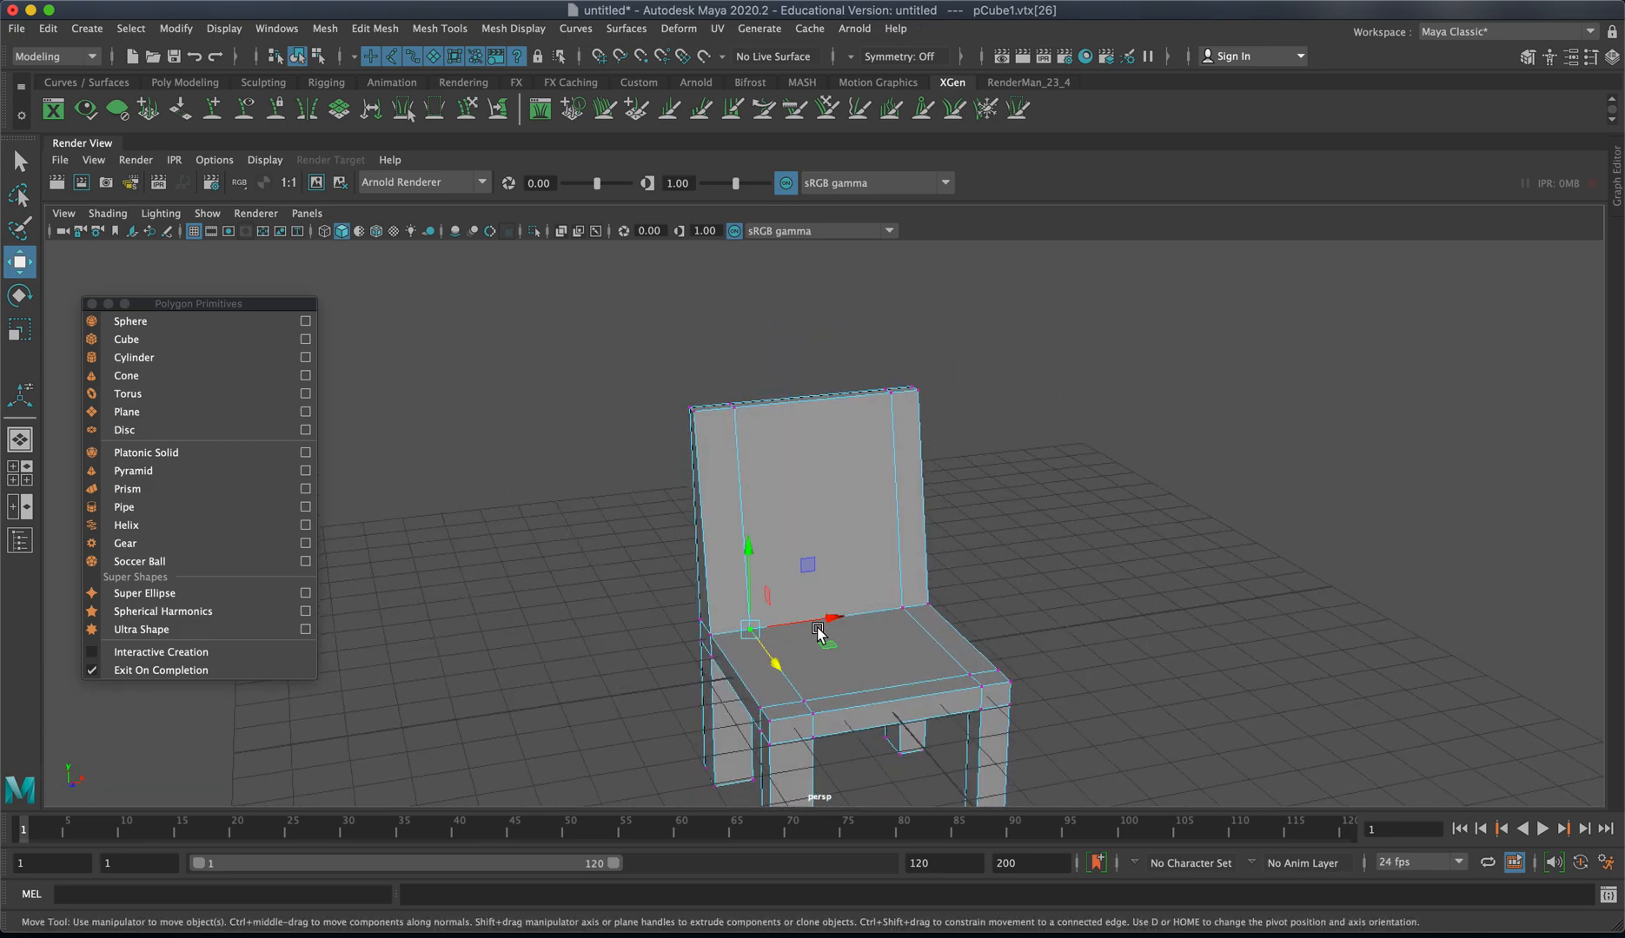
left_click(904, 606, "shift")
left_click_drag(859, 648, 854, 643)
Step: Reposition the vertices along the seat's front edge, return the chair to Object Mode, and activate the Select Tool
left_click_drag(1037, 627, 815, 594, "alt")
left_click_drag(601, 594, 646, 656)
left_click_drag(634, 592, 763, 637)
right_click_drag(765, 494, 849, 467)
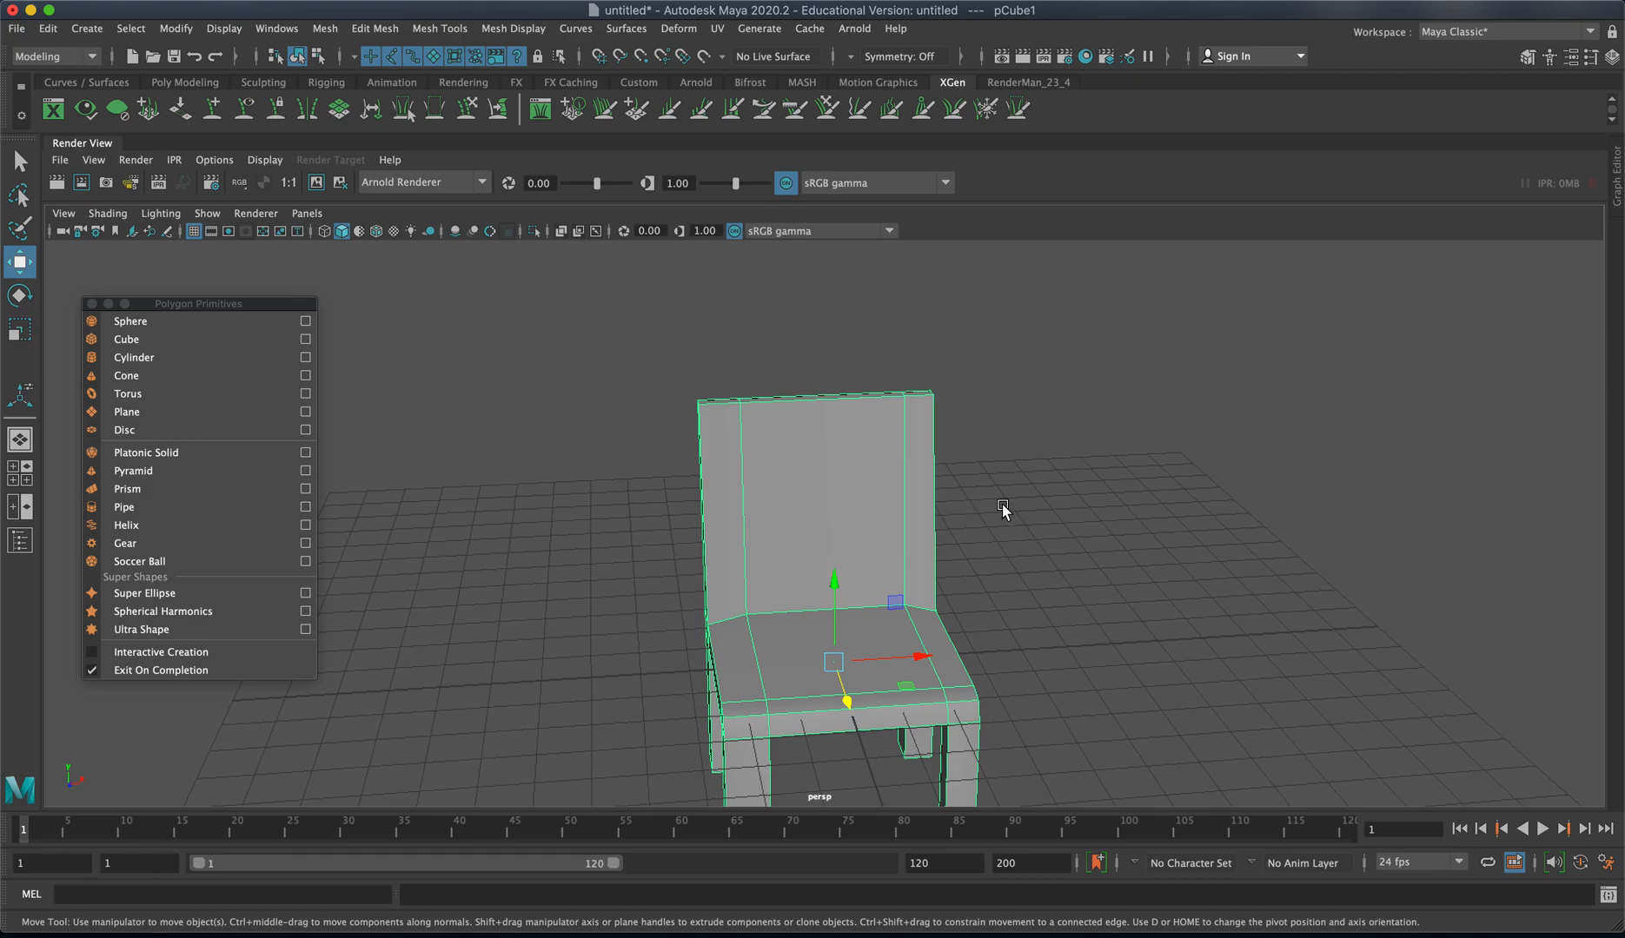
left_click(891, 519)
left_click_drag(903, 527, 882, 494, "alt")
right_click_drag(805, 464, 893, 463, "alt")
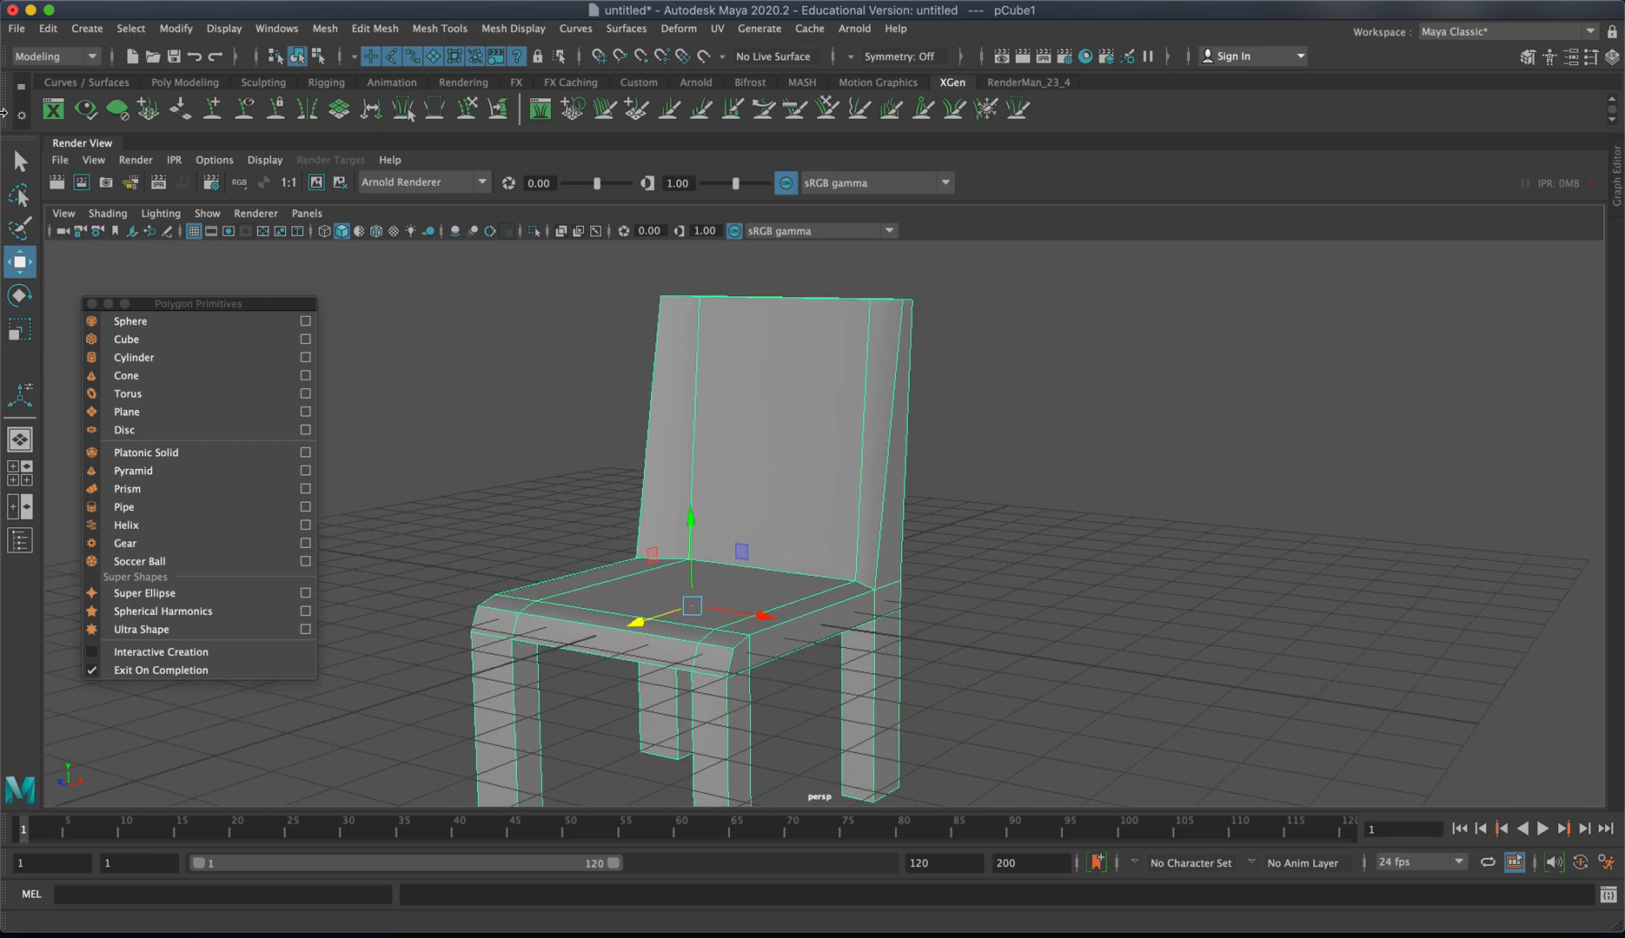
left_click(19, 163)
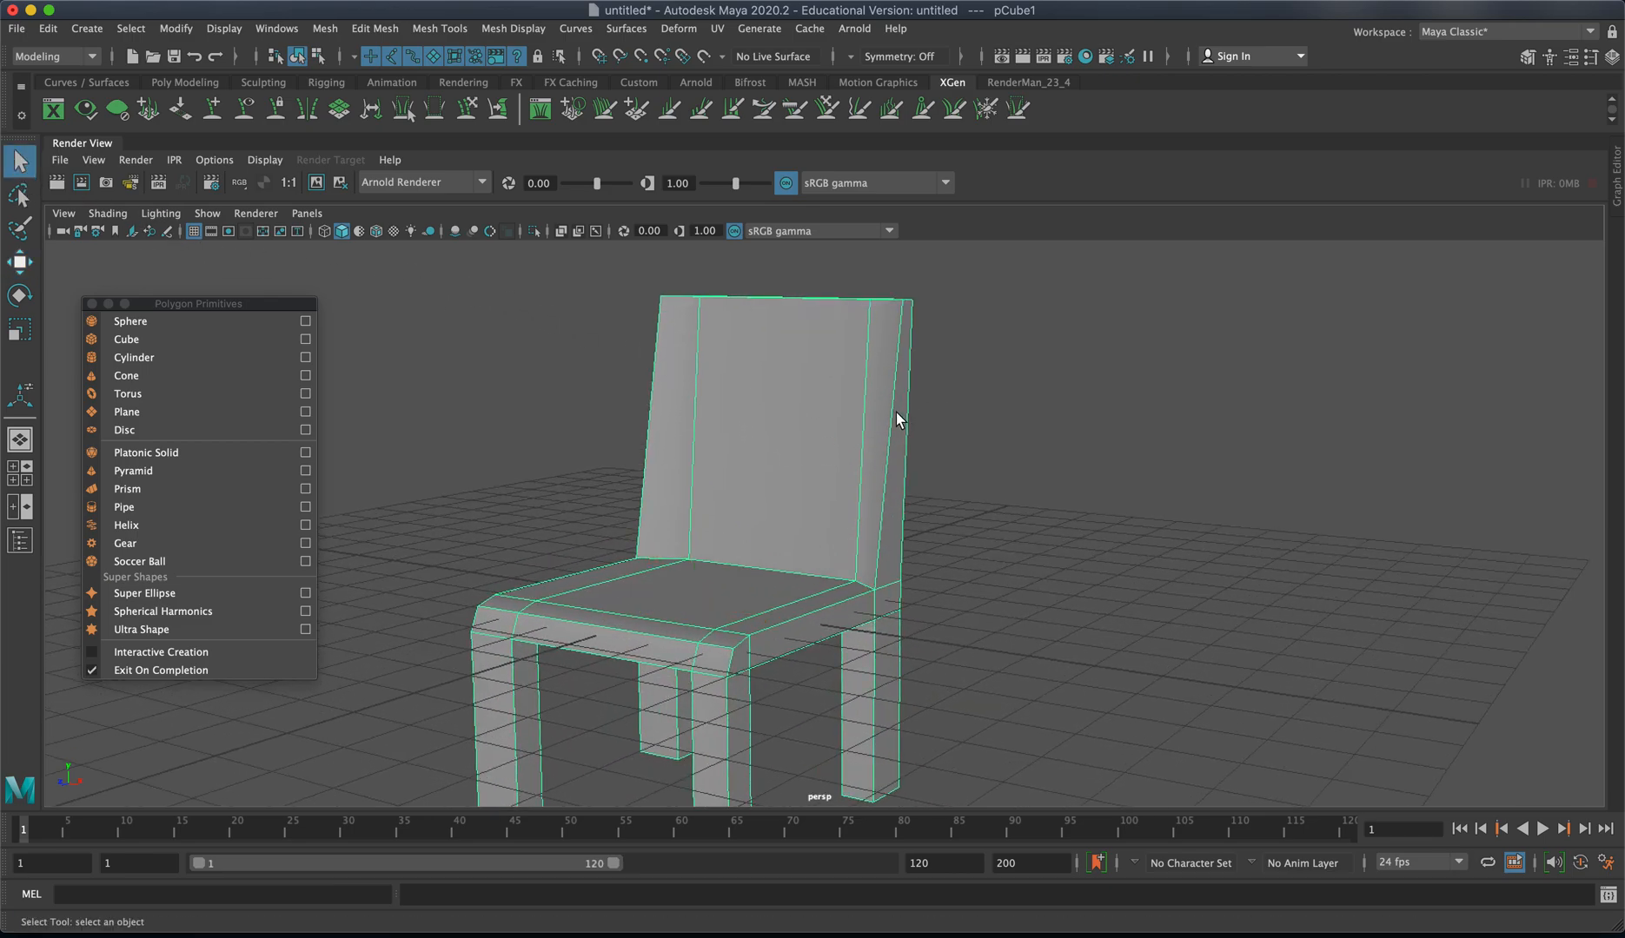
Step: Insert one edge loop across the upper backrest and one down the middle of the backrest and seat, and return to Object Mode
right_click(825, 425, "shift")
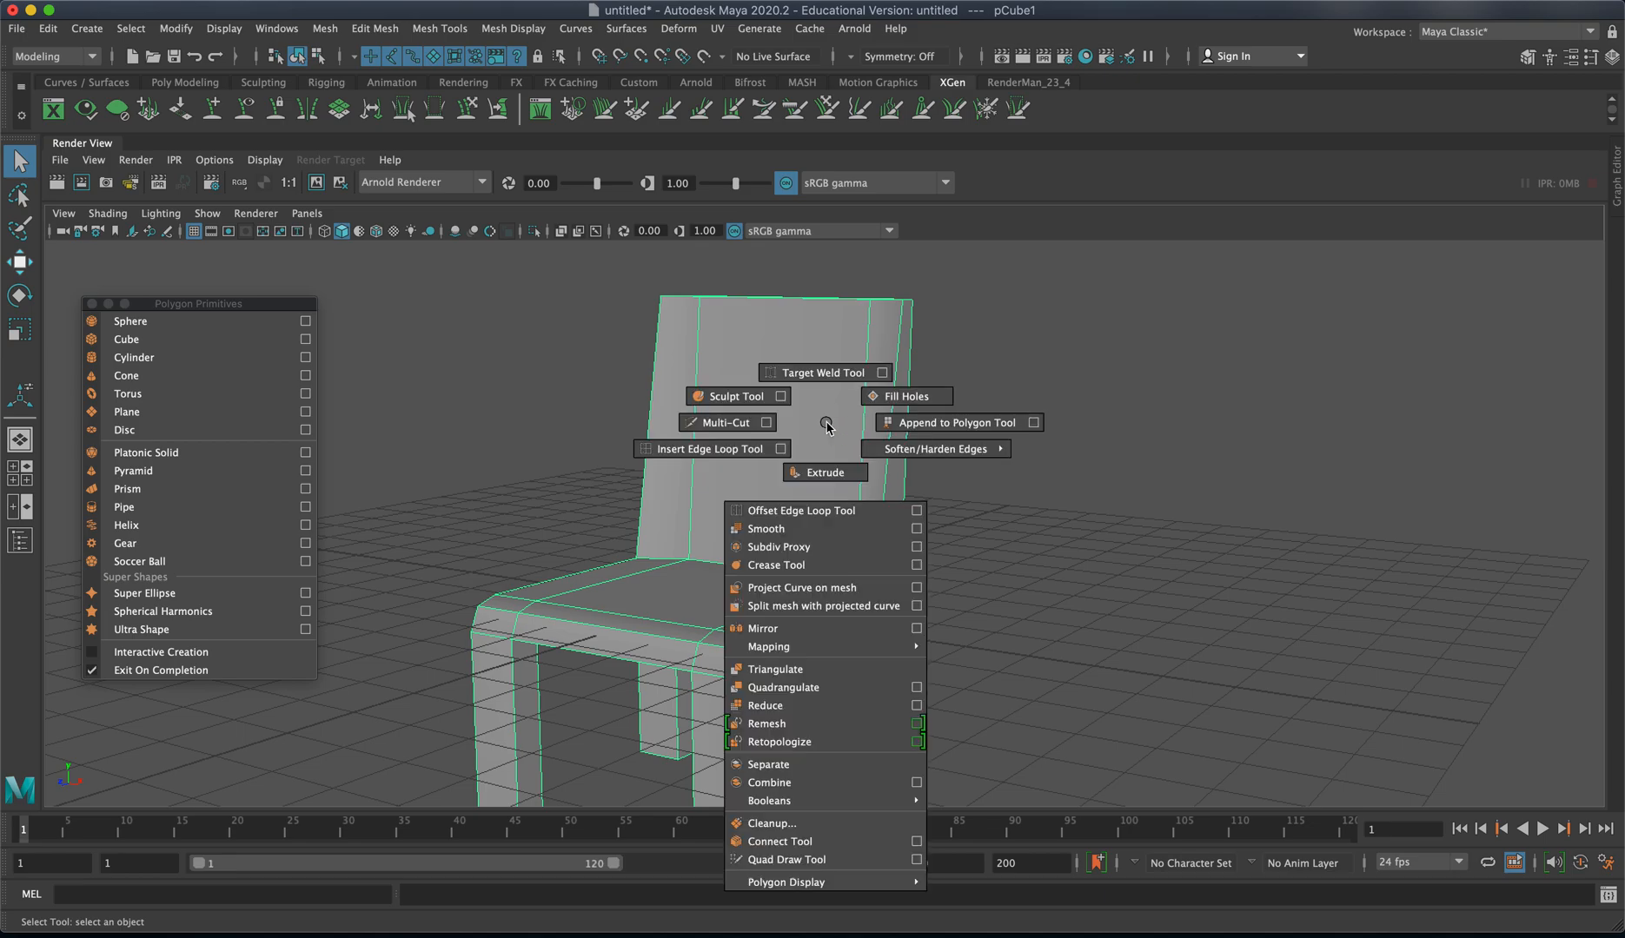
right_click_drag(823, 421, 716, 431)
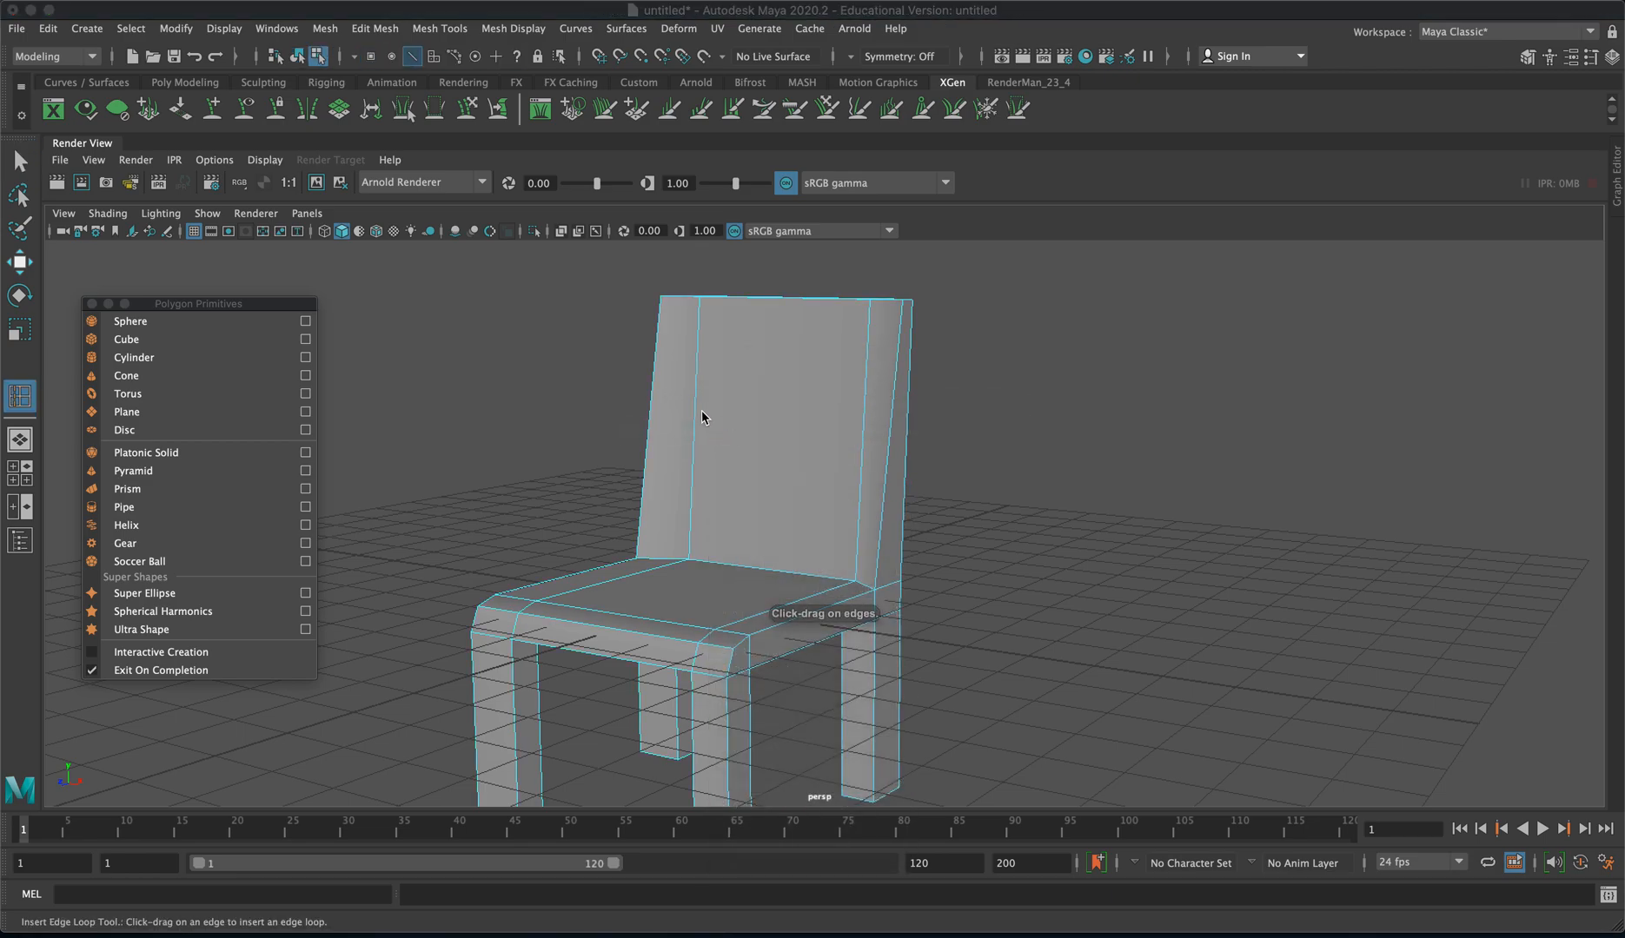
left_click(698, 405)
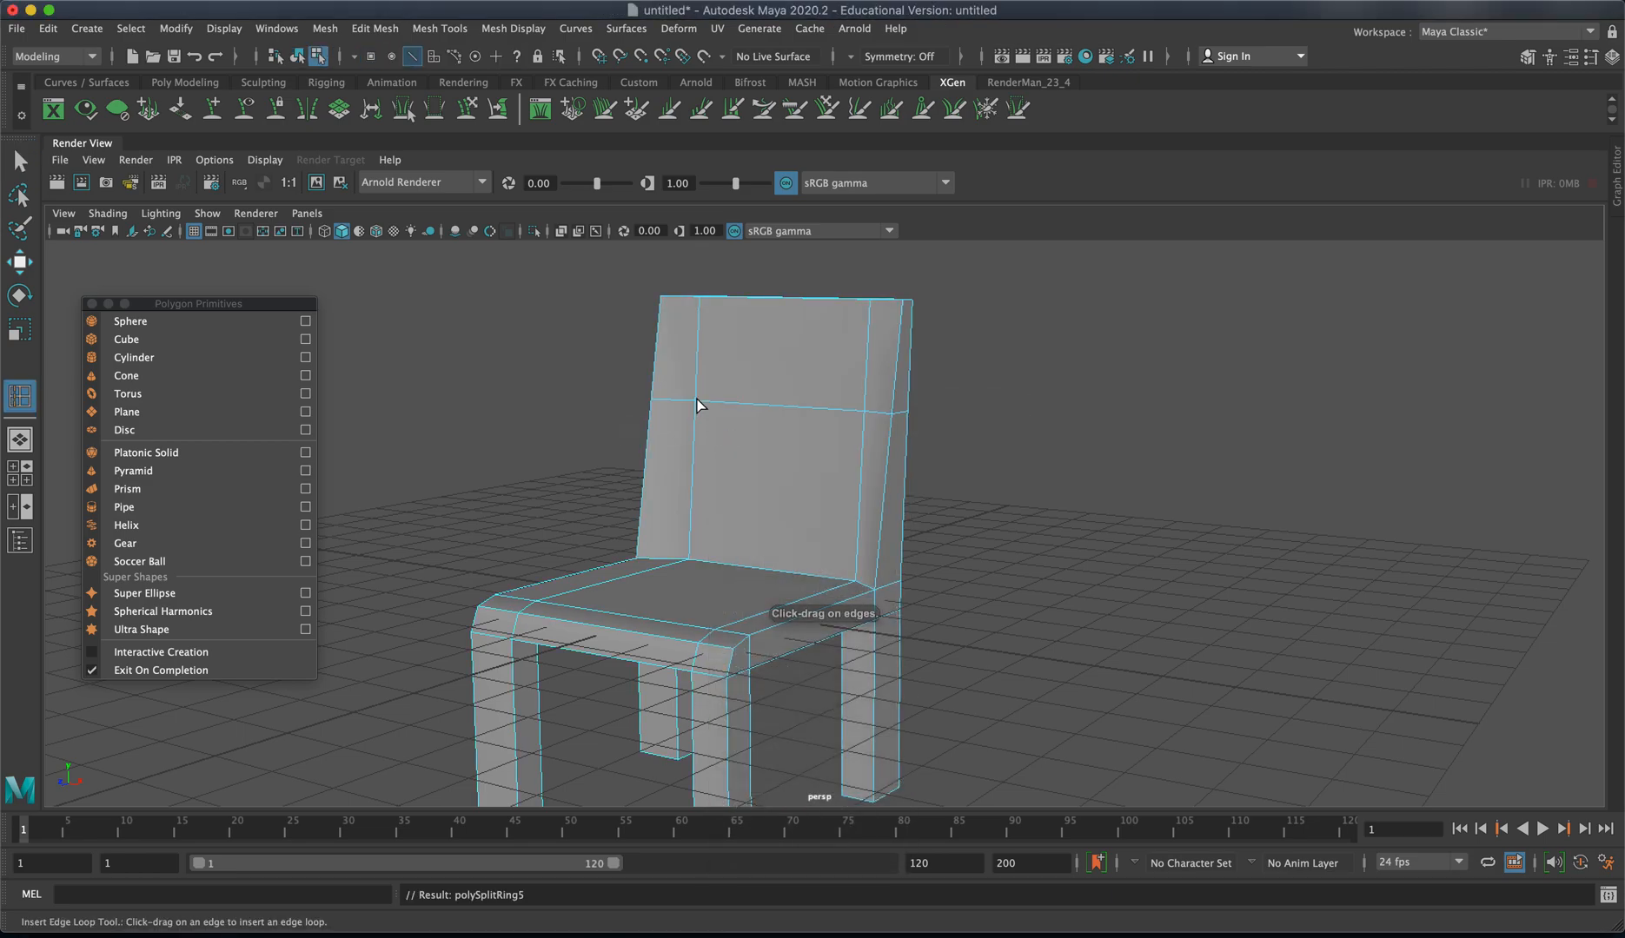
left_click(764, 404)
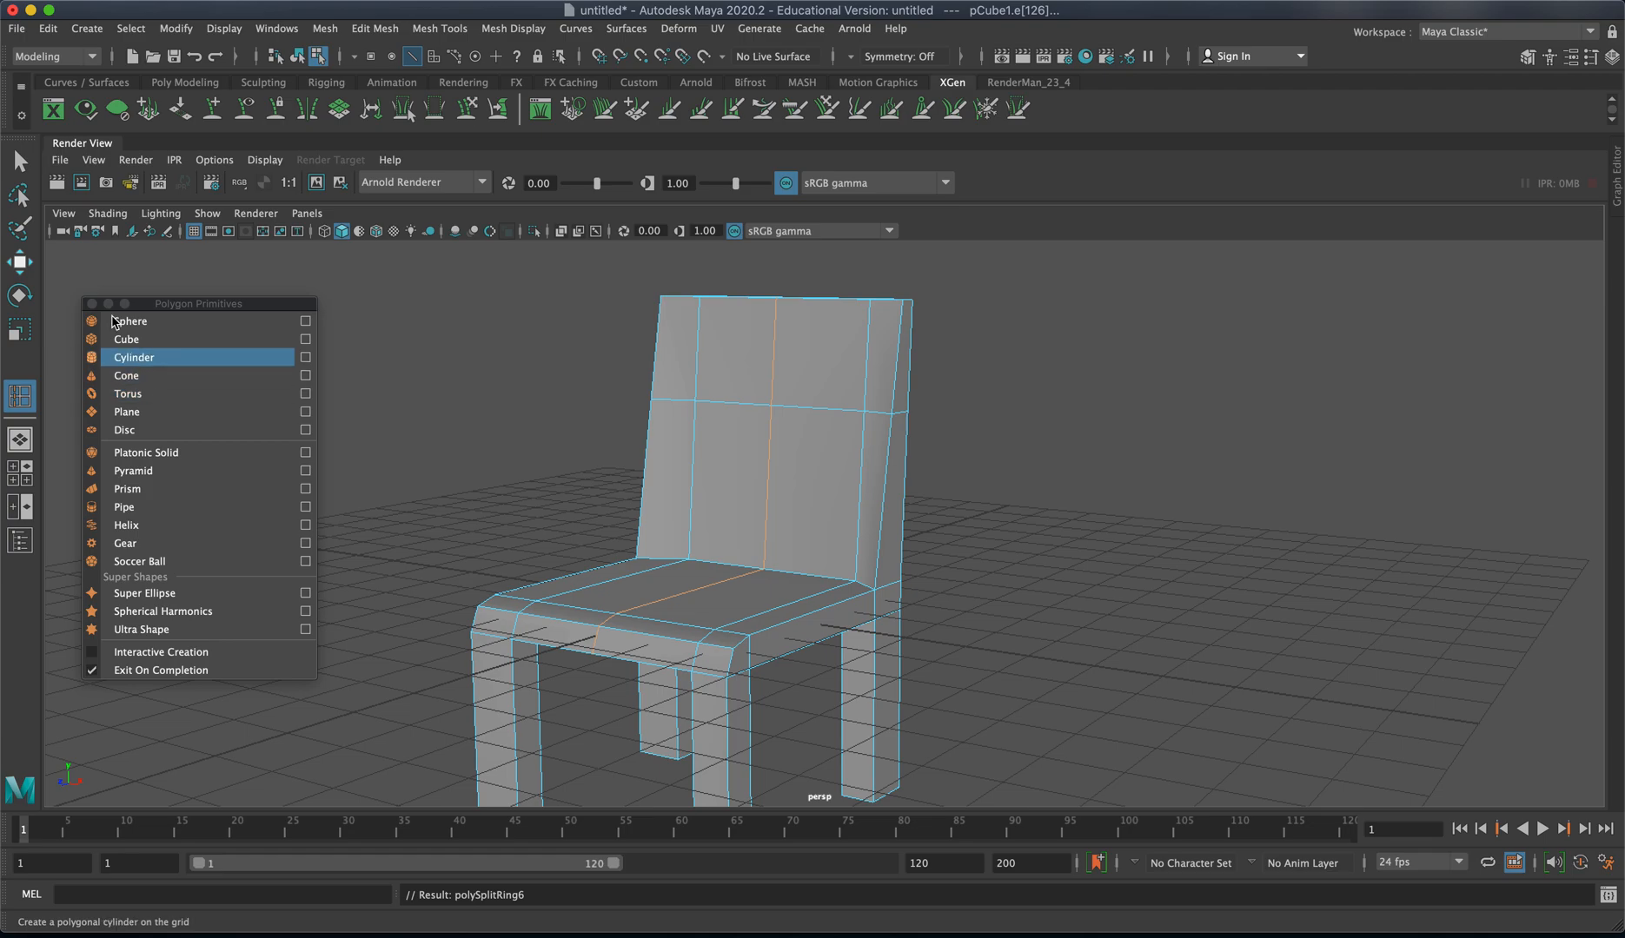
key("q")
right_click_drag(653, 449, 769, 430)
right_click_drag(1072, 546, 761, 554, "alt")
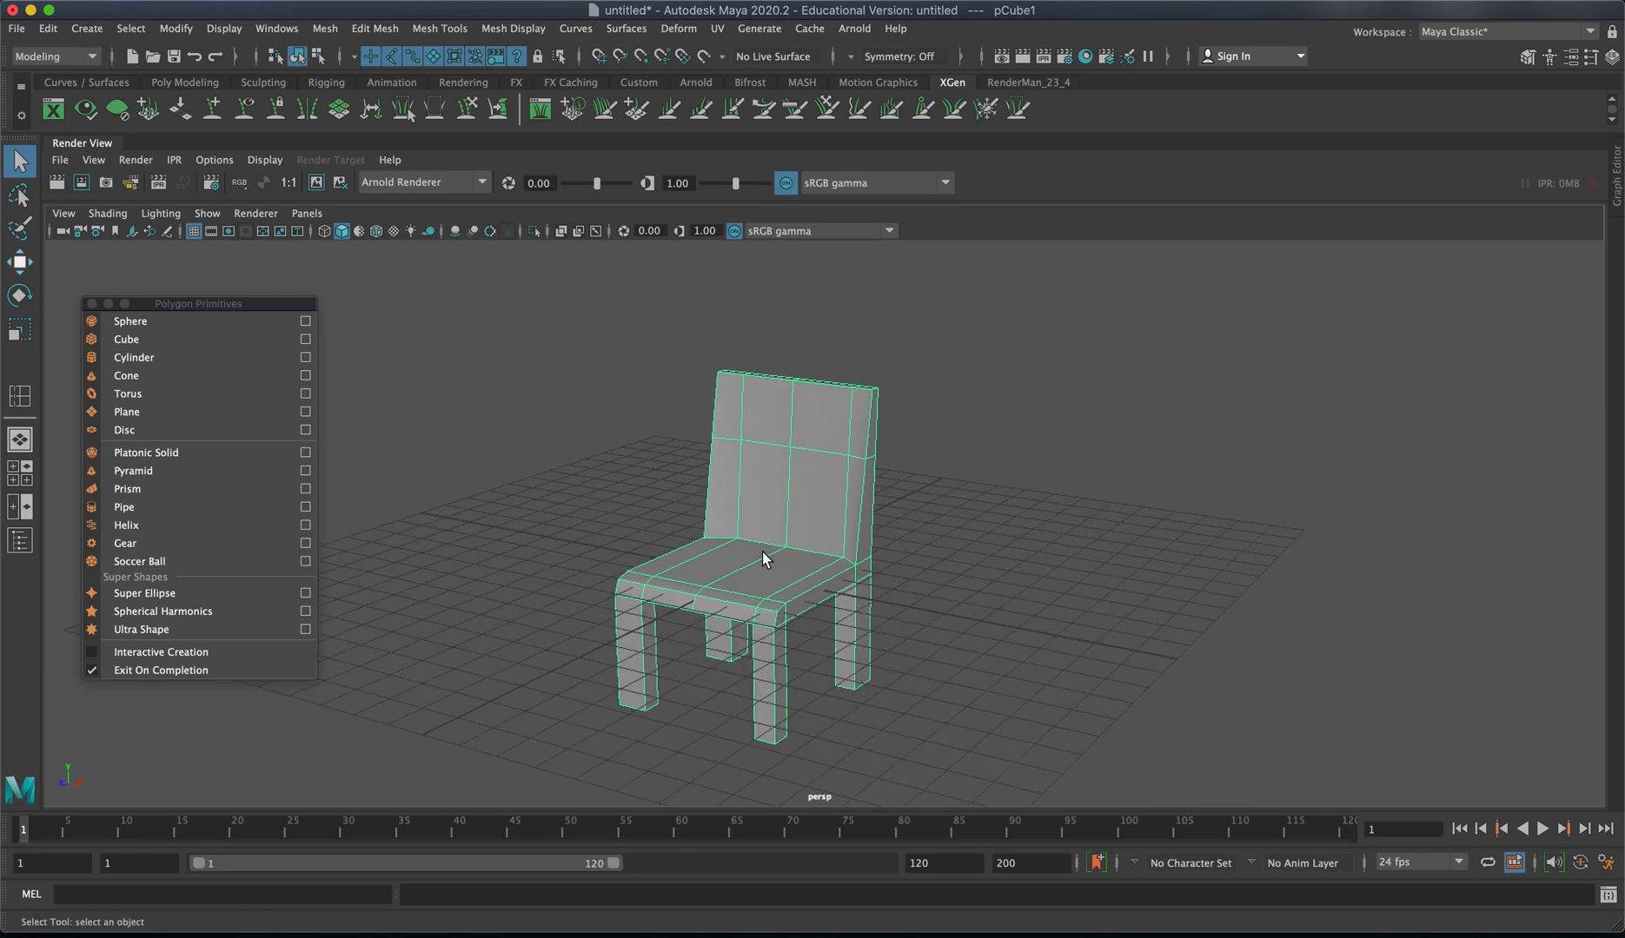
Step: Duplicate the chair twice and space the copies along the X axis in a row, the farthest at about X -14.12
key("w")
left_click(795, 524)
right_click_drag(792, 520, 836, 462)
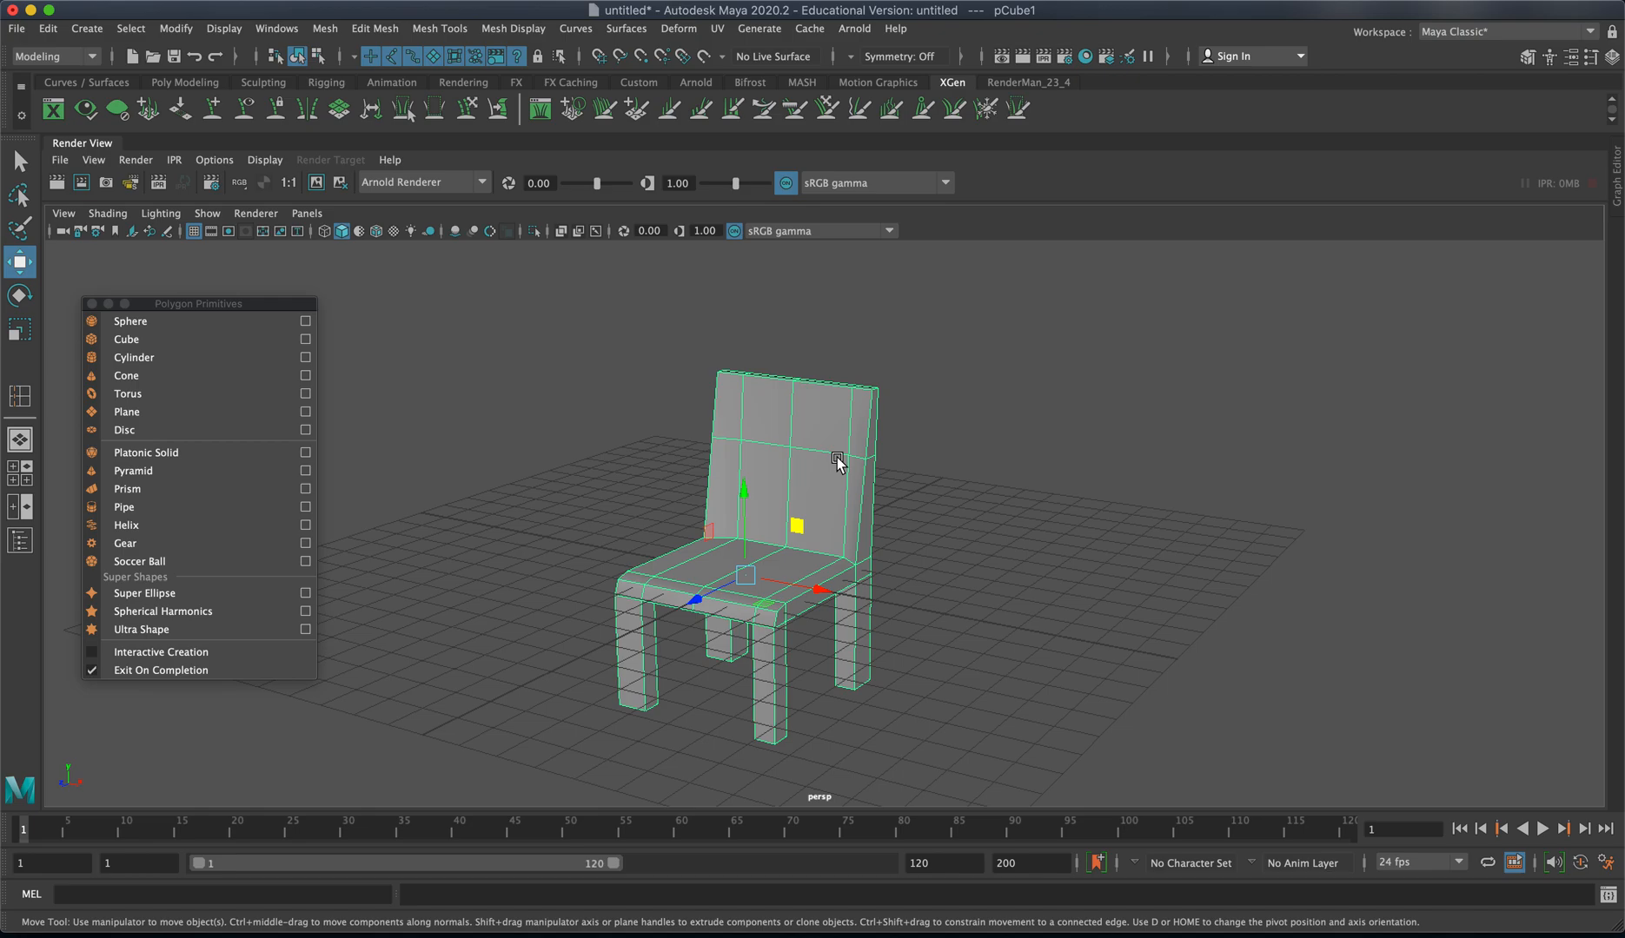
left_click(37, 30)
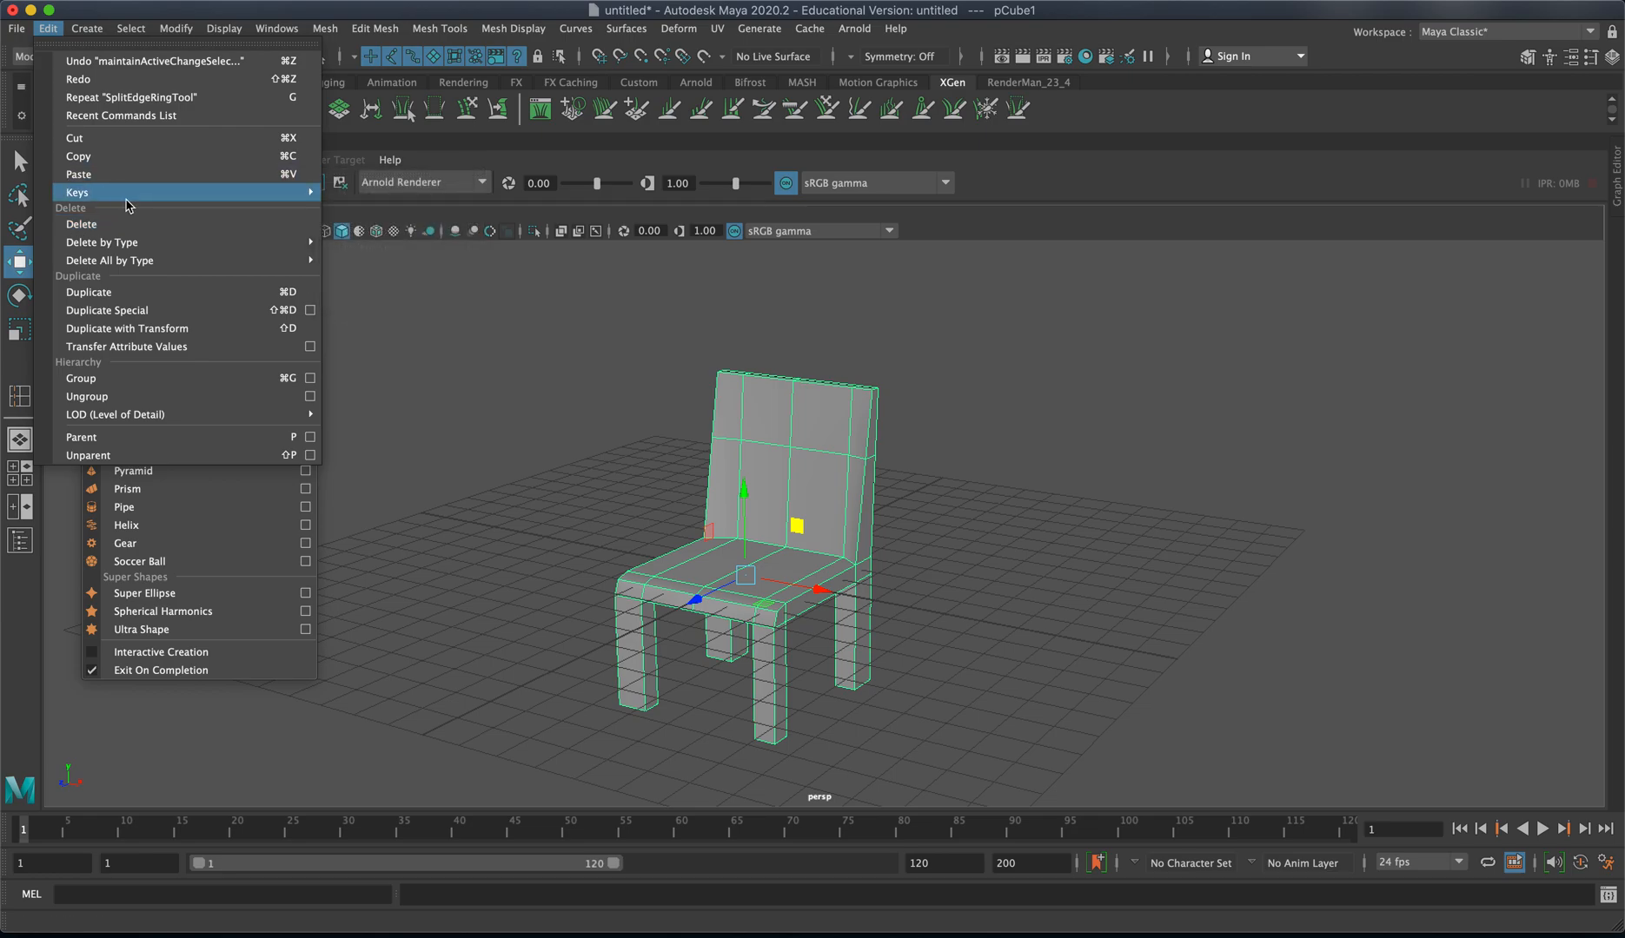
left_click(168, 290)
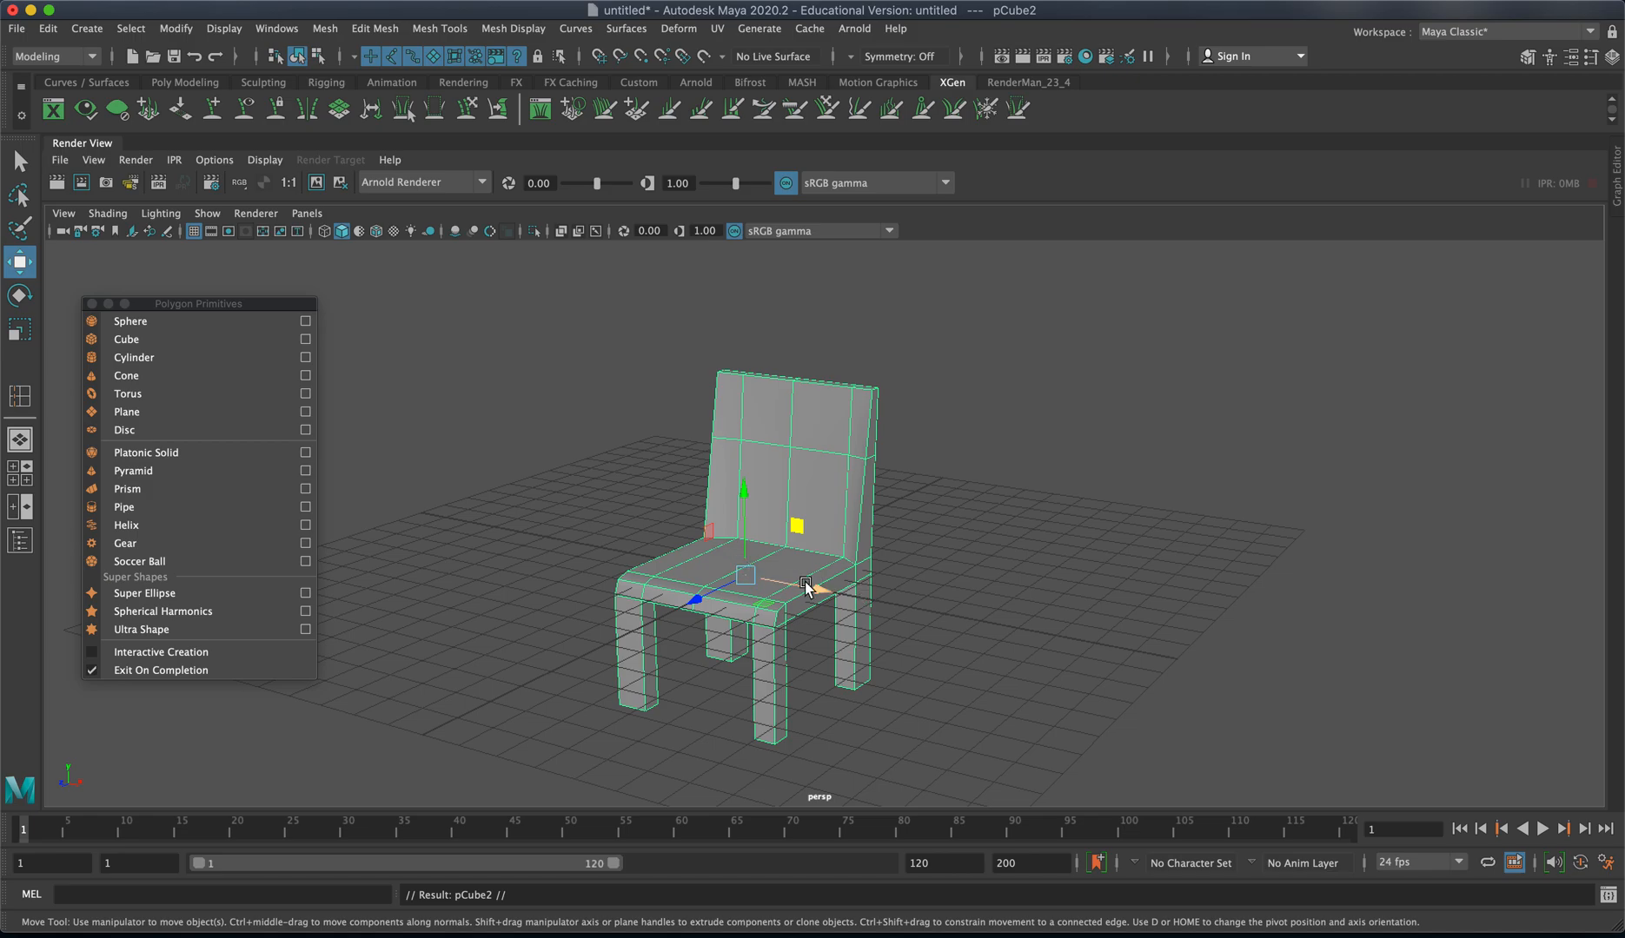
left_click_drag(818, 587, 443, 483)
key("ctrl+d")
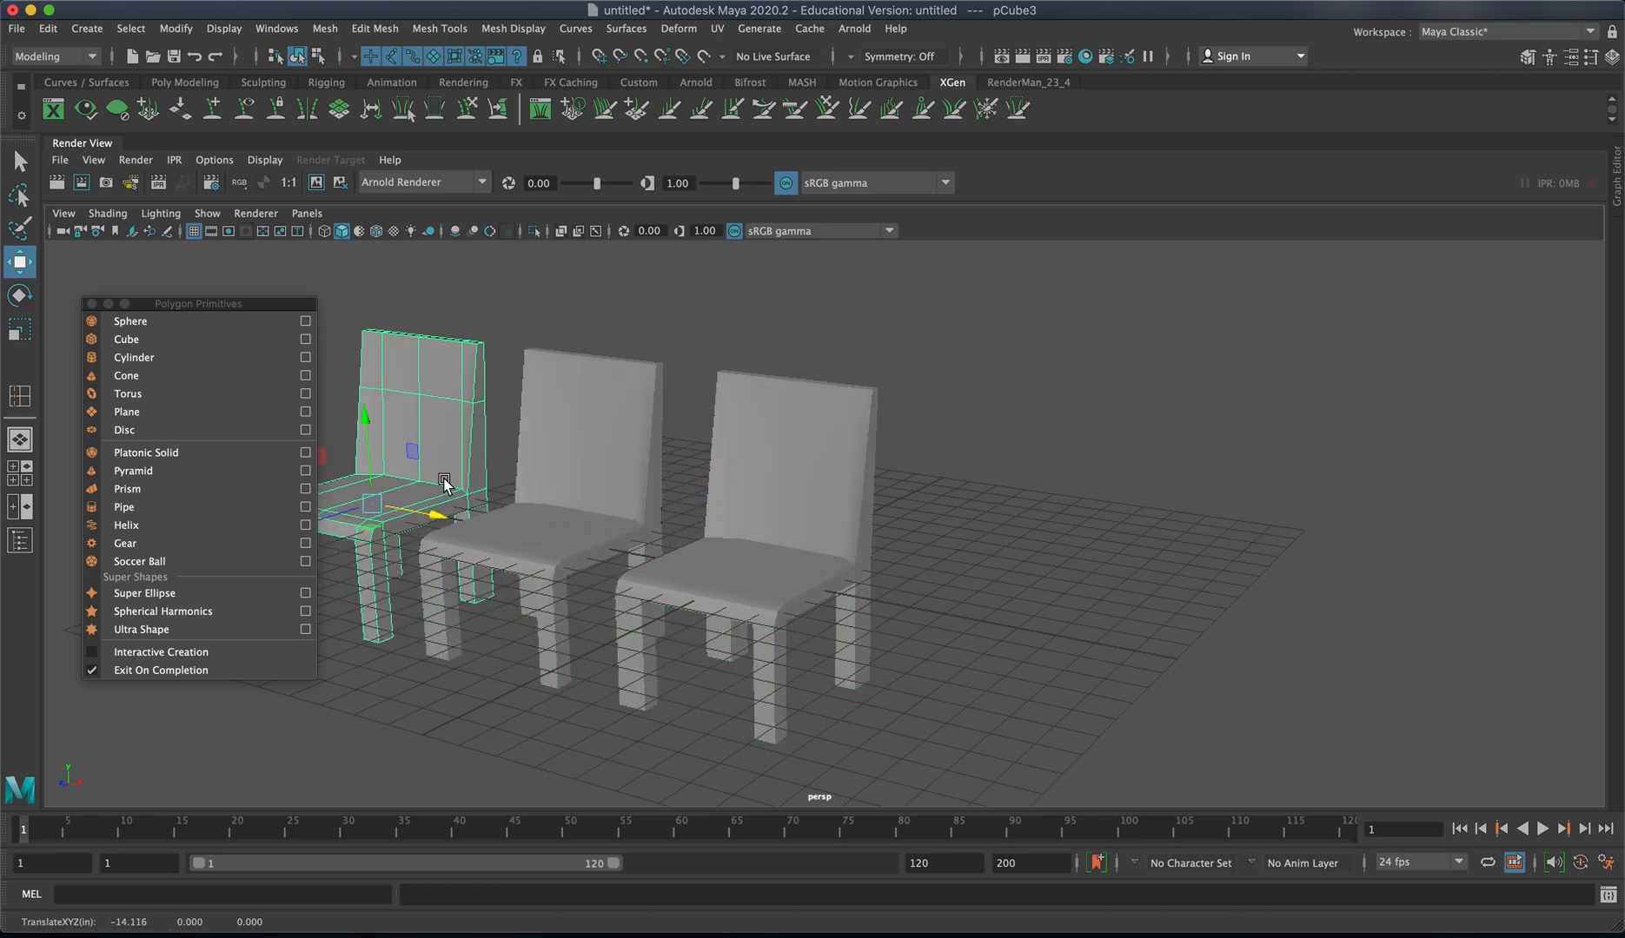
Step: Delete both duplicated chairs, keeping only the original
left_click_drag(581, 508, 763, 515, "alt")
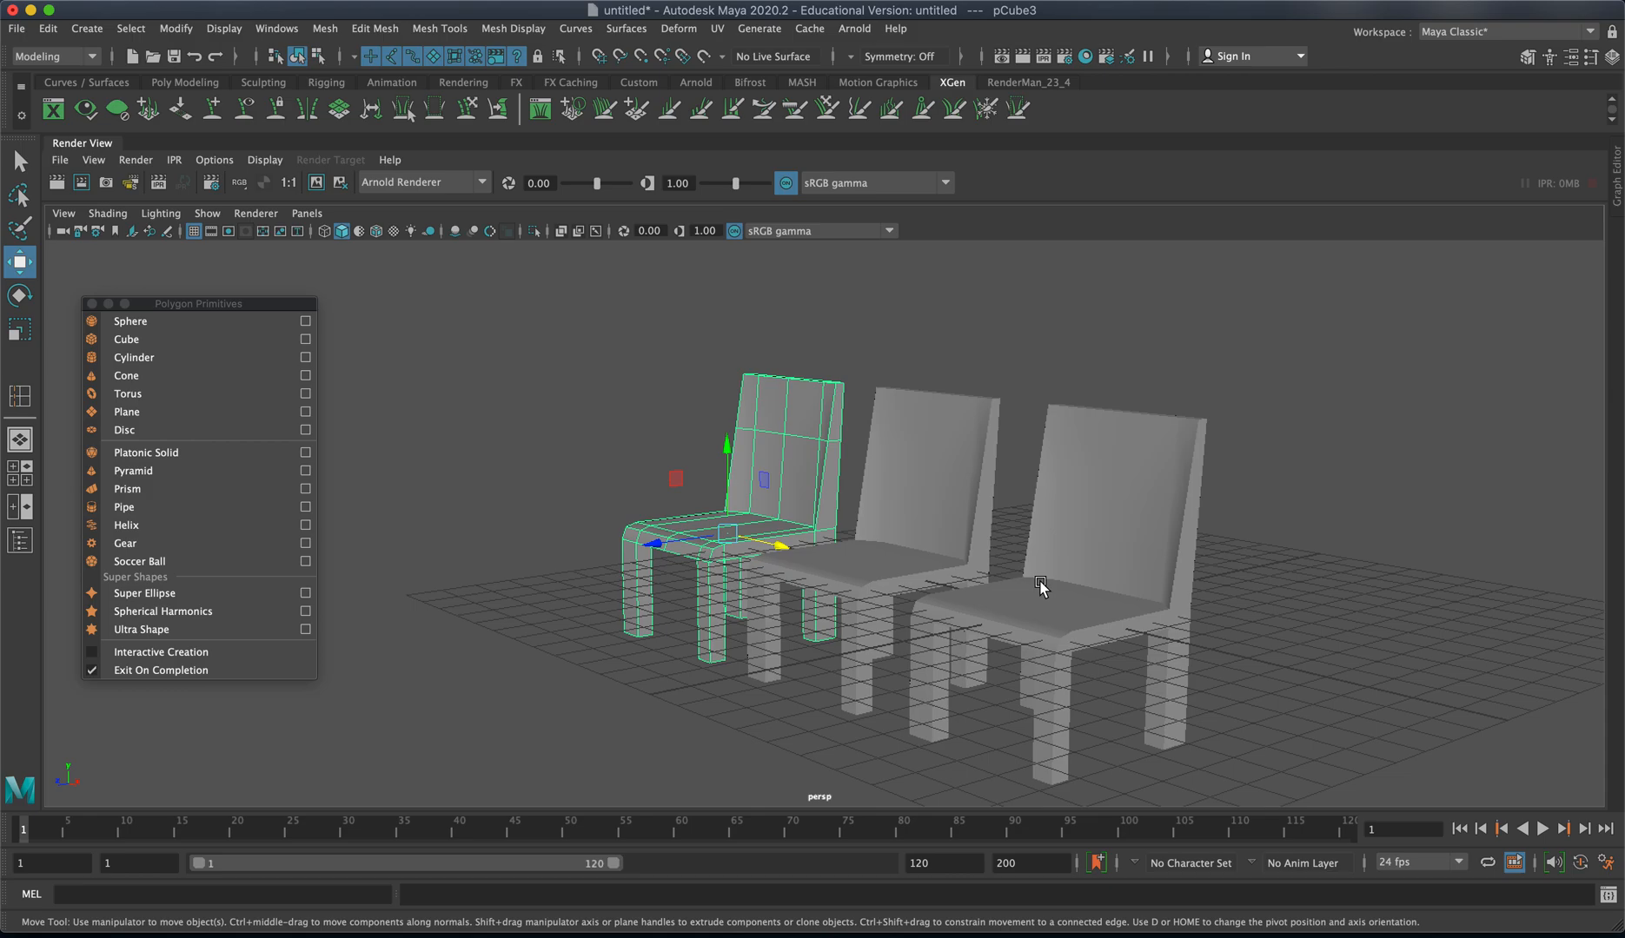
key("Delete")
left_click(933, 502)
key("Delete")
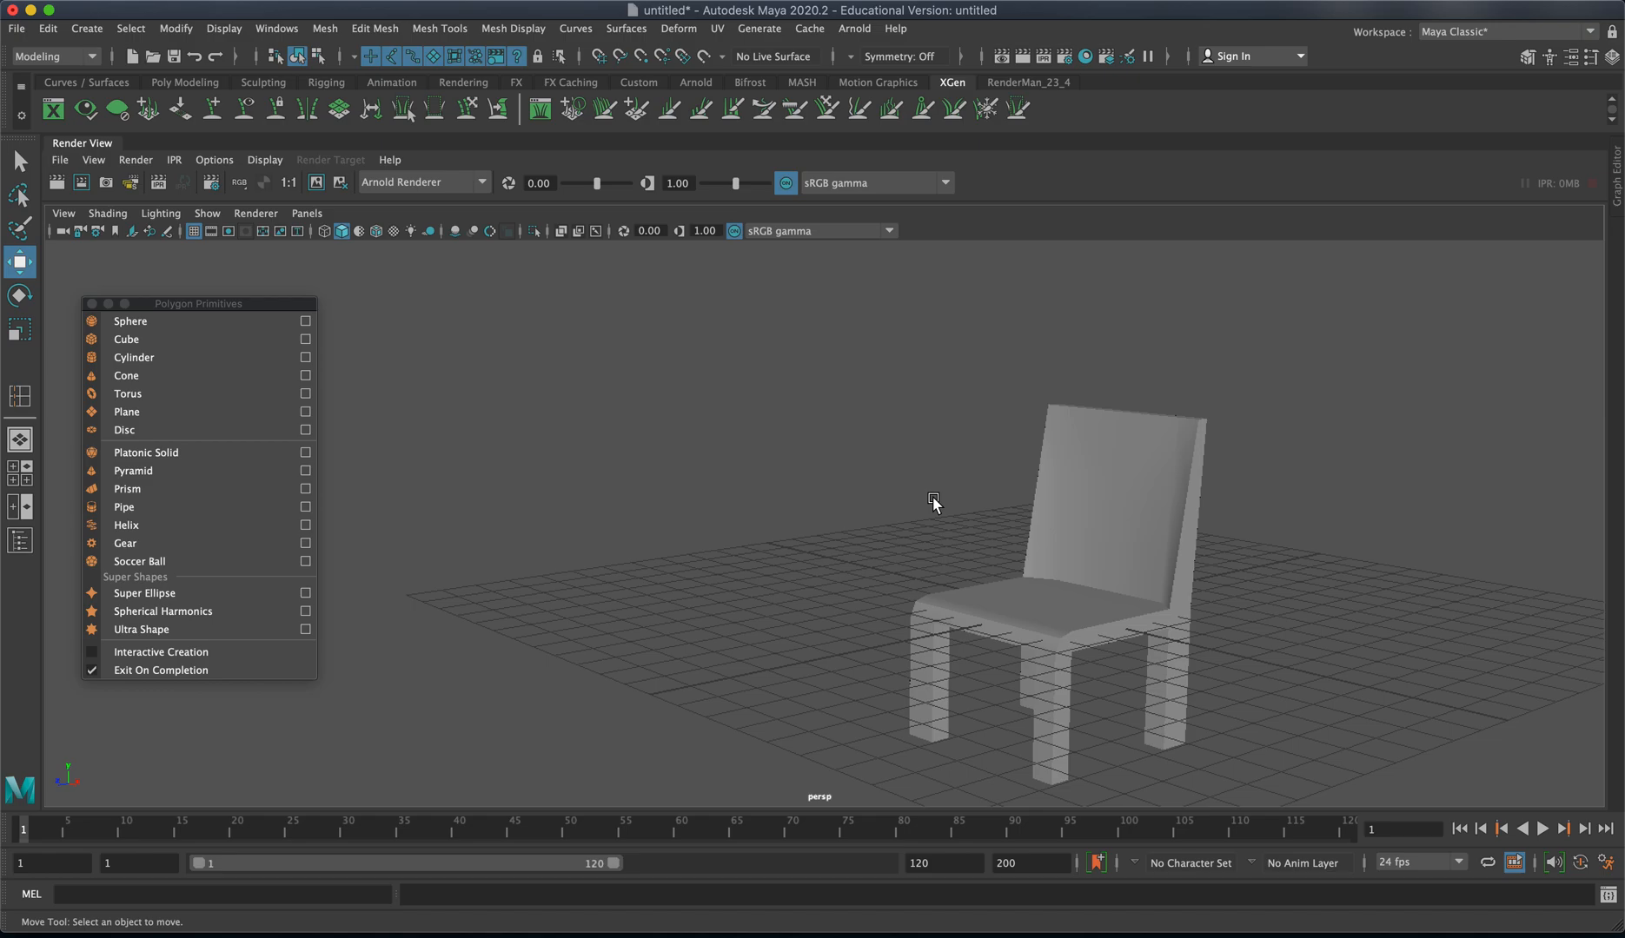
Step: Shift the chair away from the centre of the perspective view and frame it again
left_click_drag(937, 573, 768, 574, "alt")
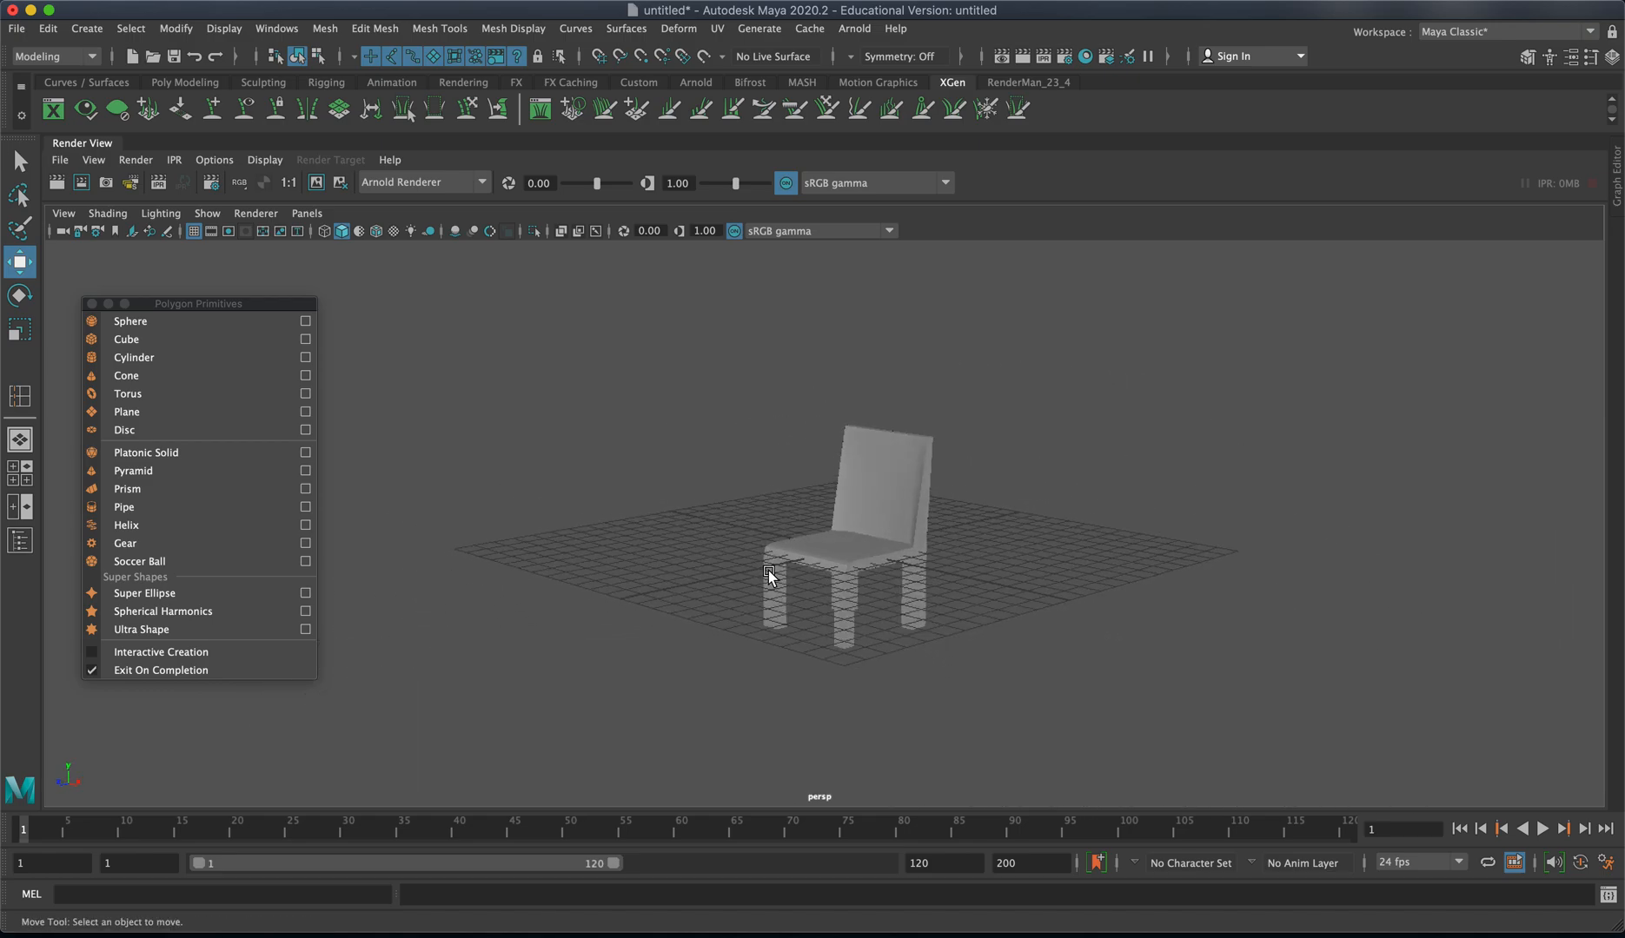
middle_click_drag(861, 570, 1218, 556, "alt")
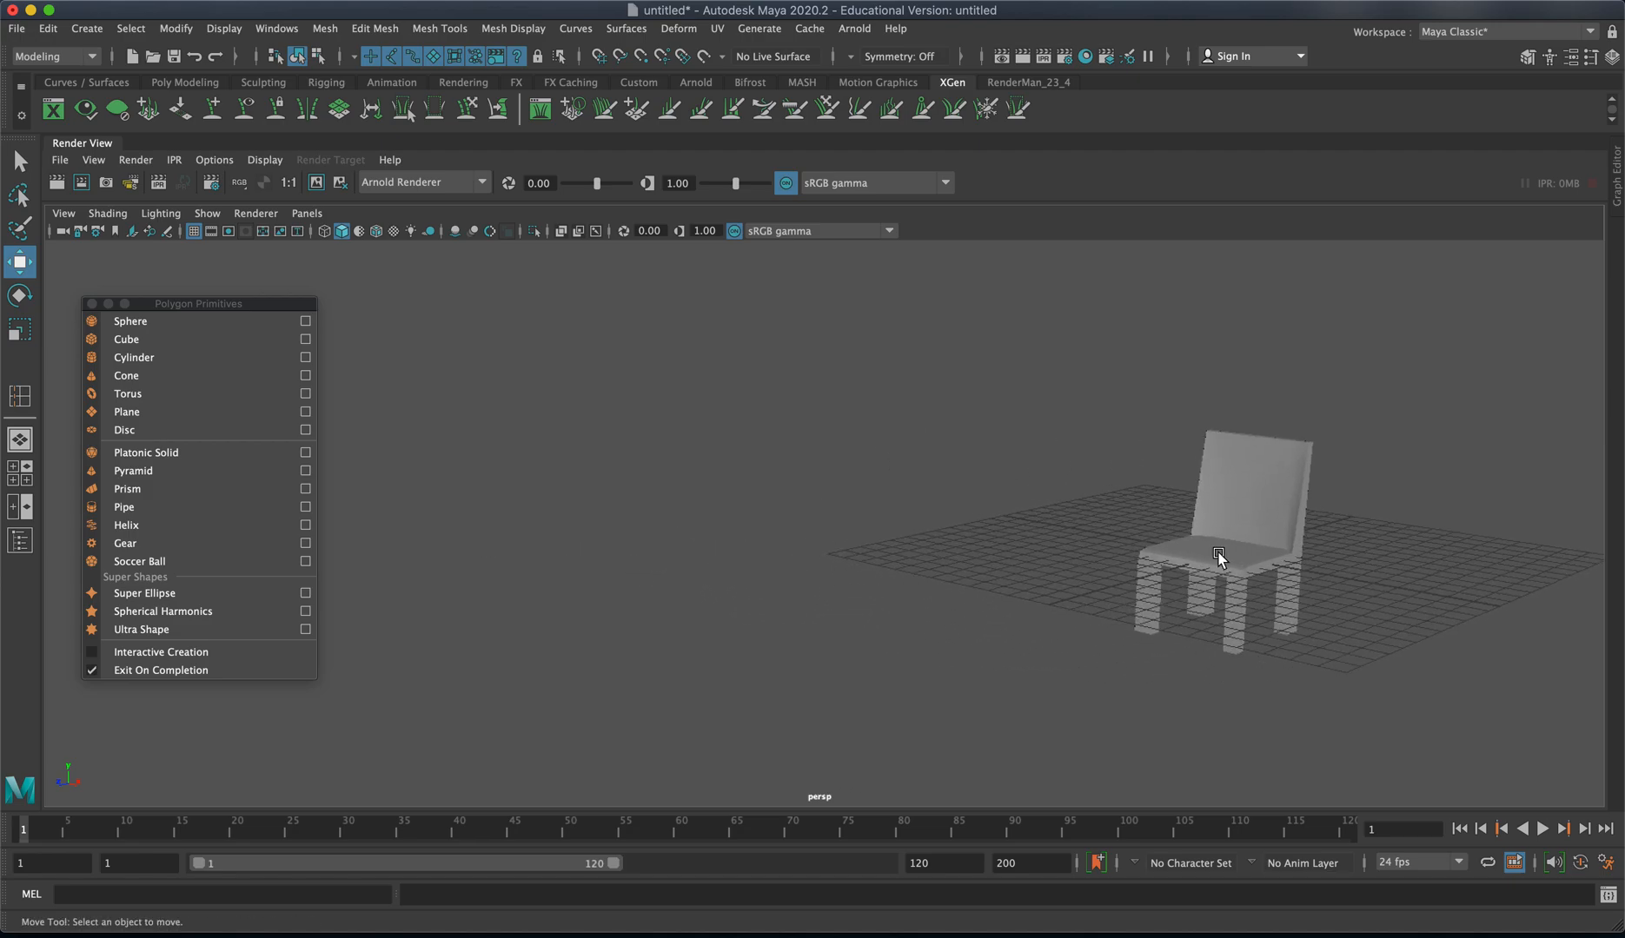
key("f")
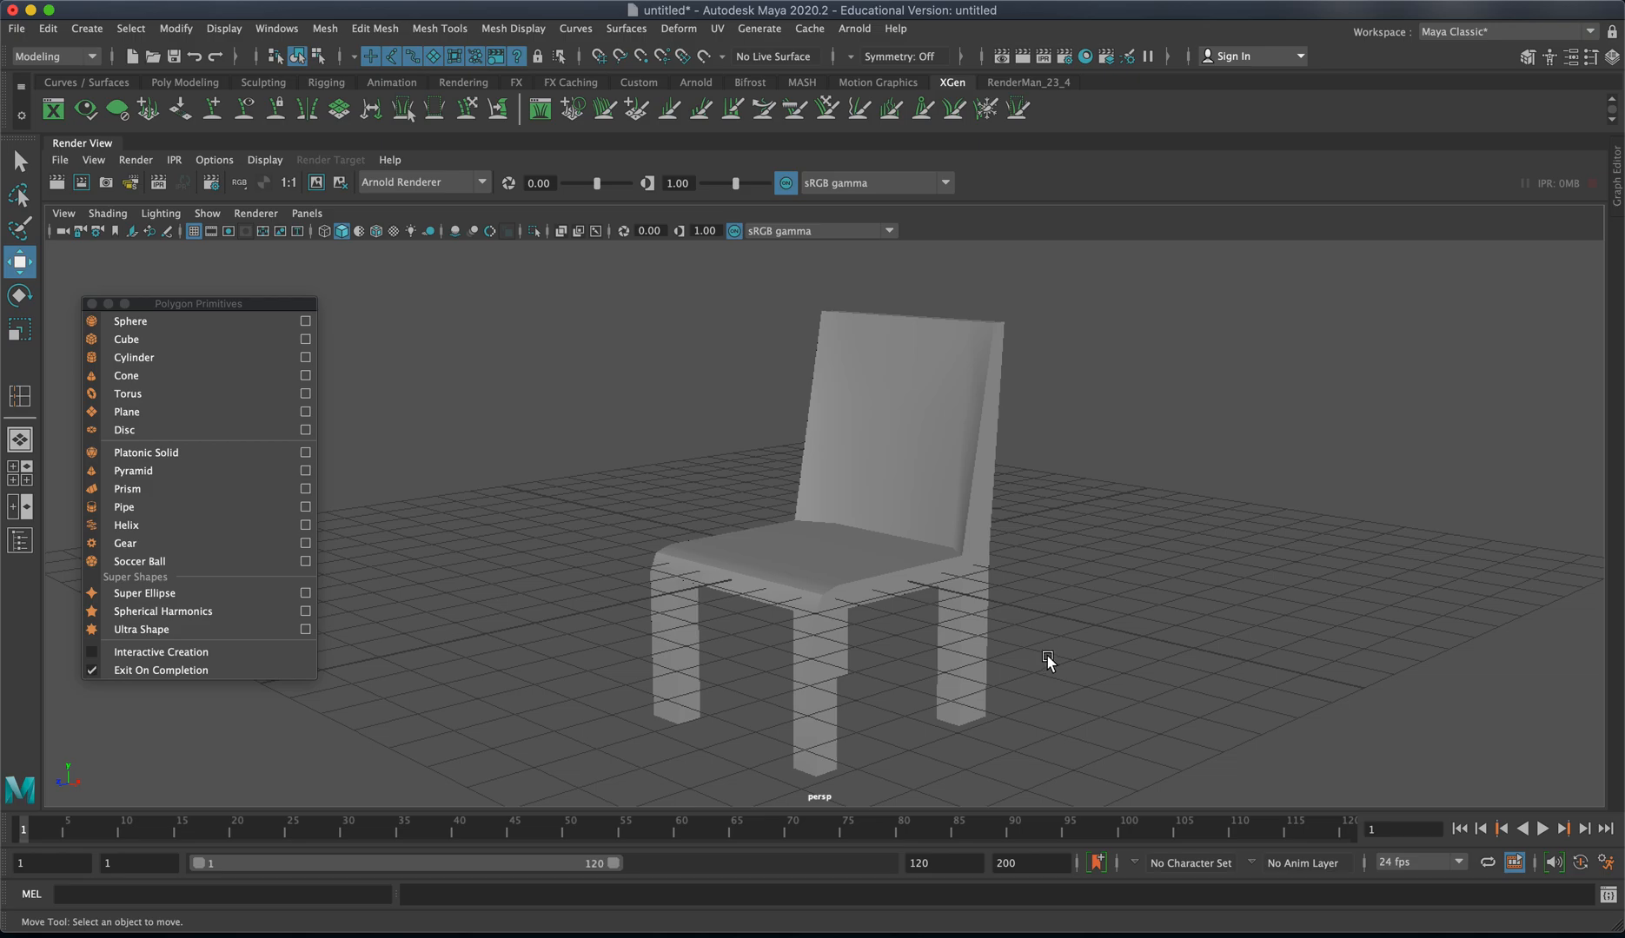
Step: In Vertex mode, select the vertices at one front corner of the seat and frame the view on them
scroll(1044, 660, "down", 5)
left_click(805, 542)
right_click_drag(804, 542, 718, 520)
left_click_drag(684, 445, 779, 564)
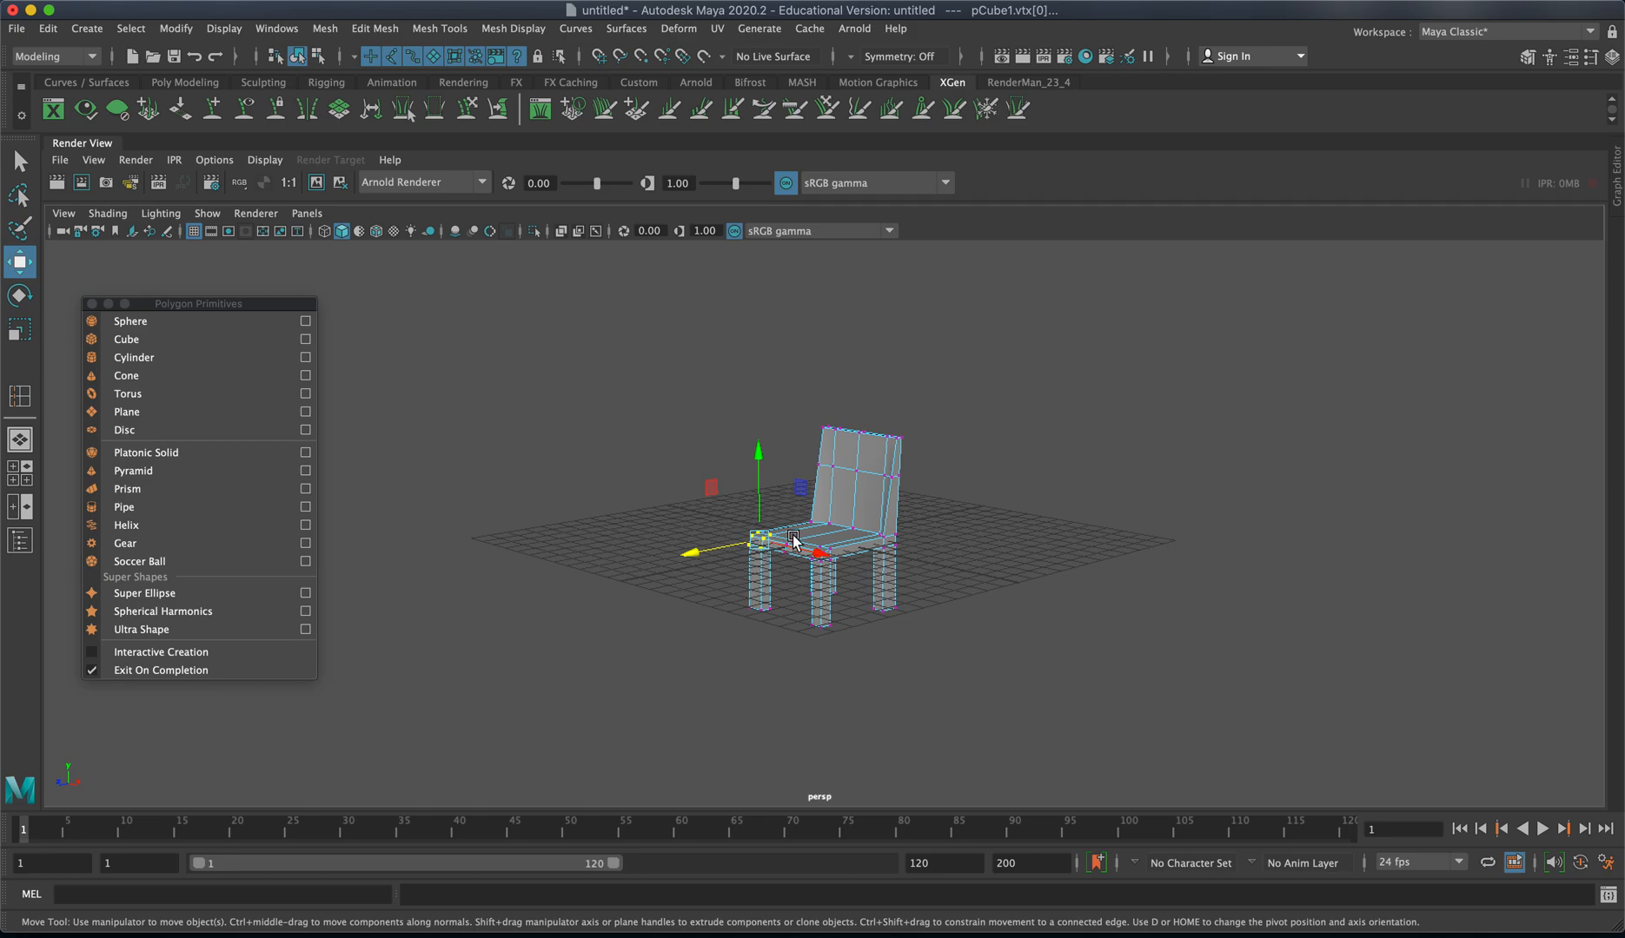
middle_click_drag(793, 542, 1242, 652, "alt")
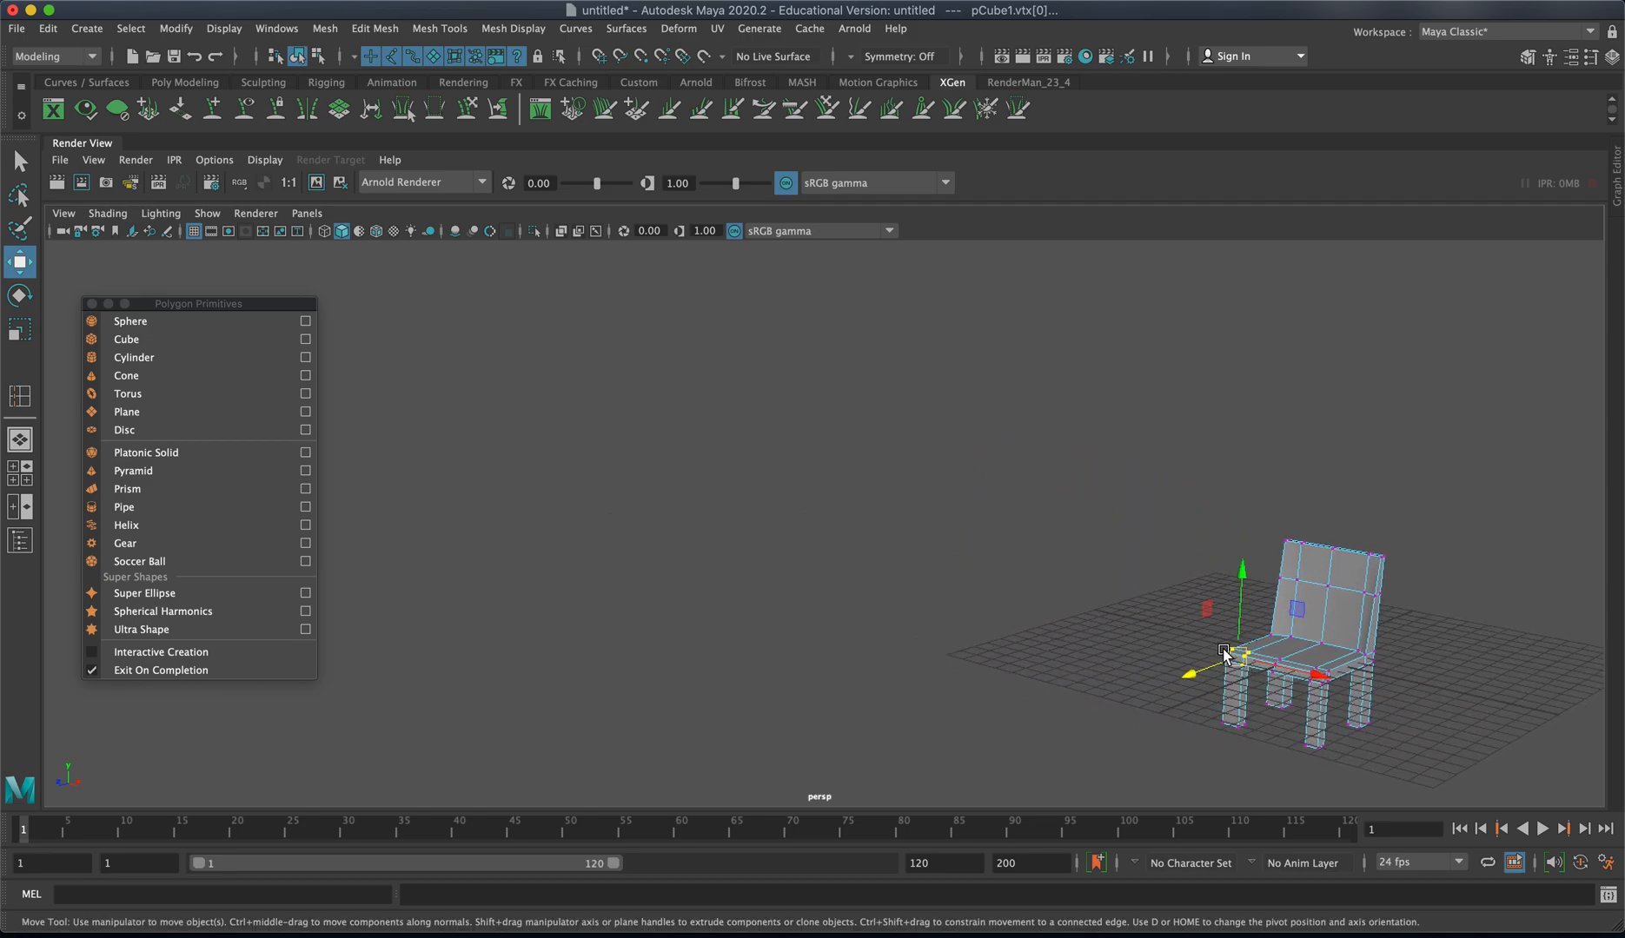
key("f")
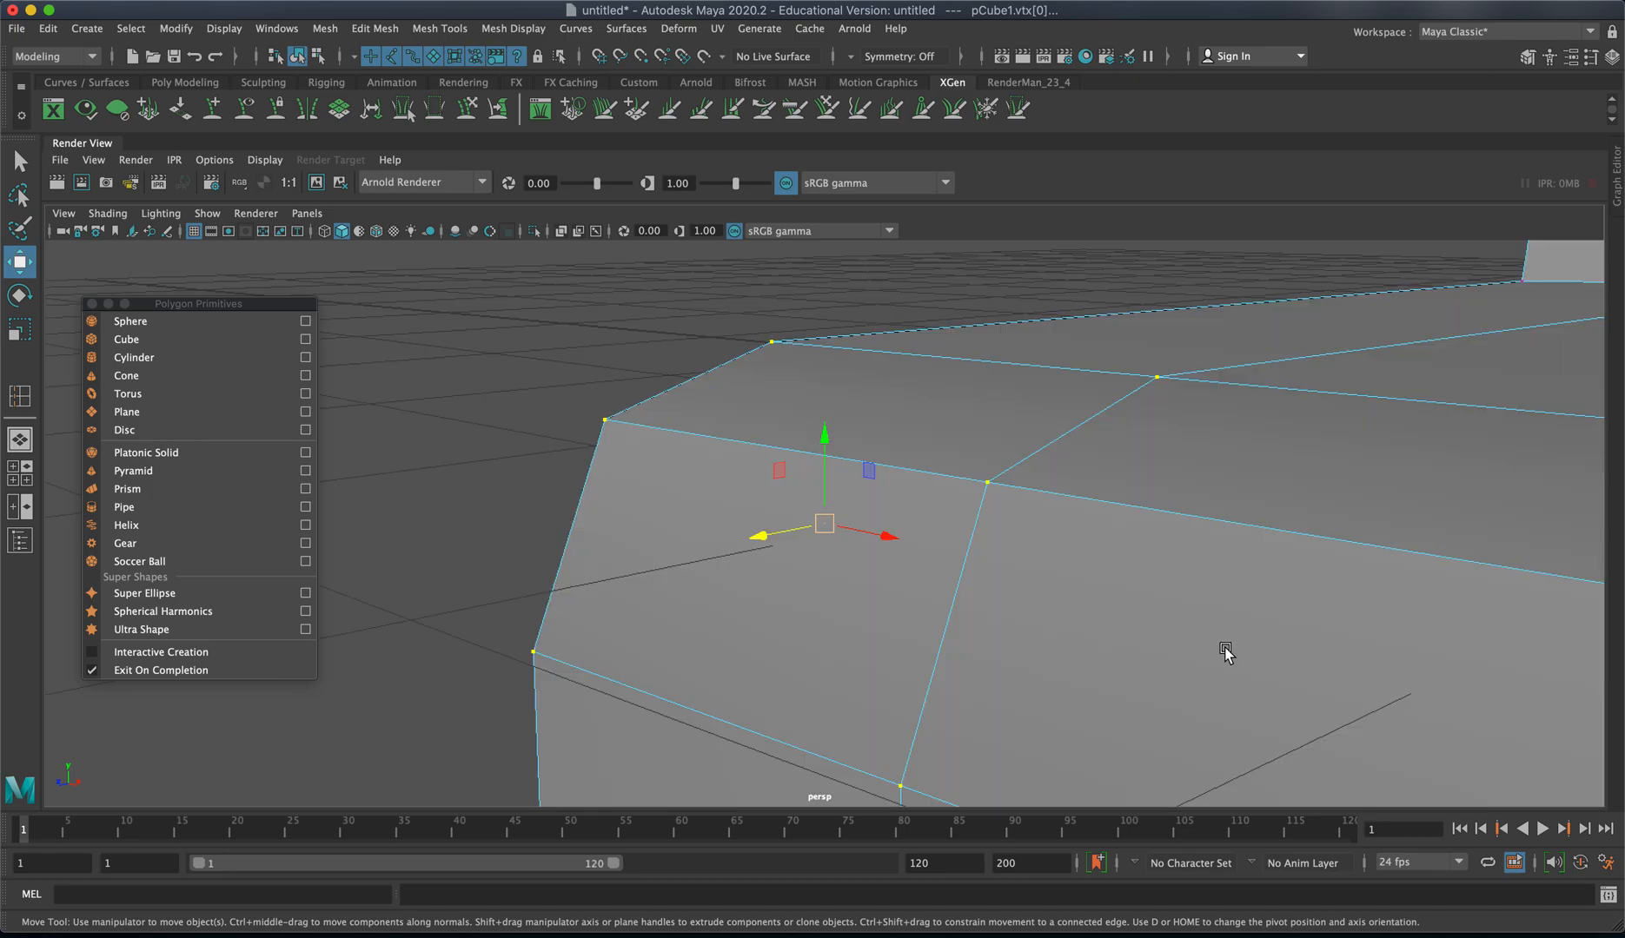
scroll(852, 598, "down", 10)
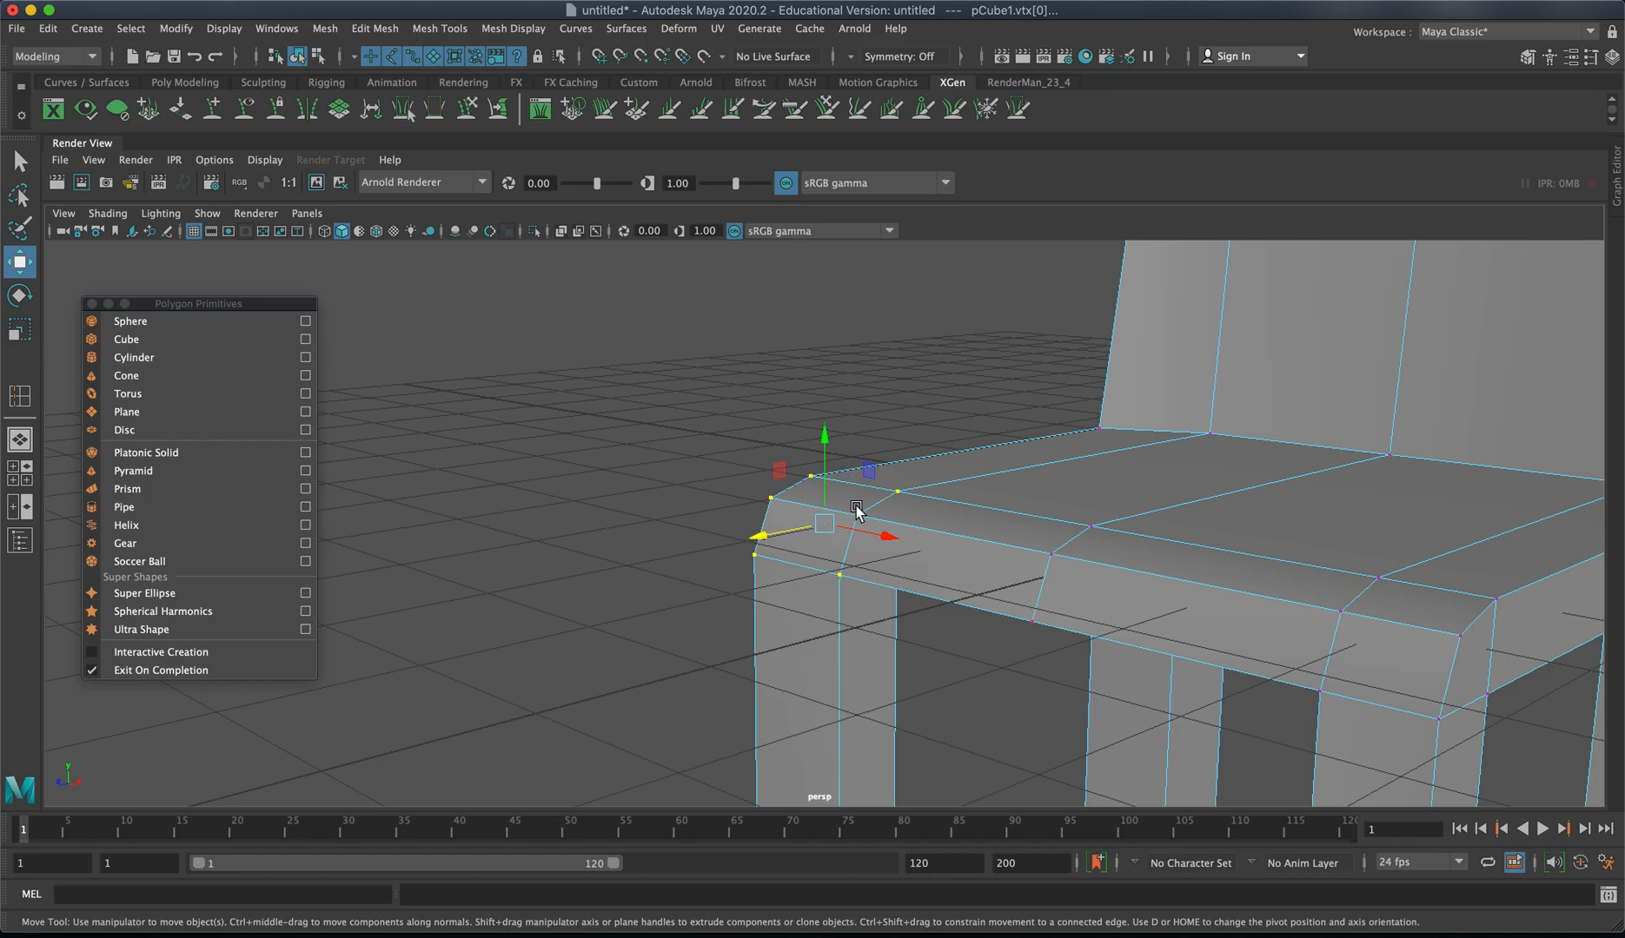
Step: Inspect the seat's front corner from several angles, and return to Object Mode with the whole chair in view
left_click_drag(803, 537, 962, 553, "alt")
middle_click_drag(962, 553, 756, 541, "alt")
left_click_drag(755, 540, 674, 565, "alt")
right_click_drag(810, 500, 899, 447)
right_click_drag(1047, 569, 794, 476, "alt")
middle_click_drag(795, 474, 787, 469, "alt")
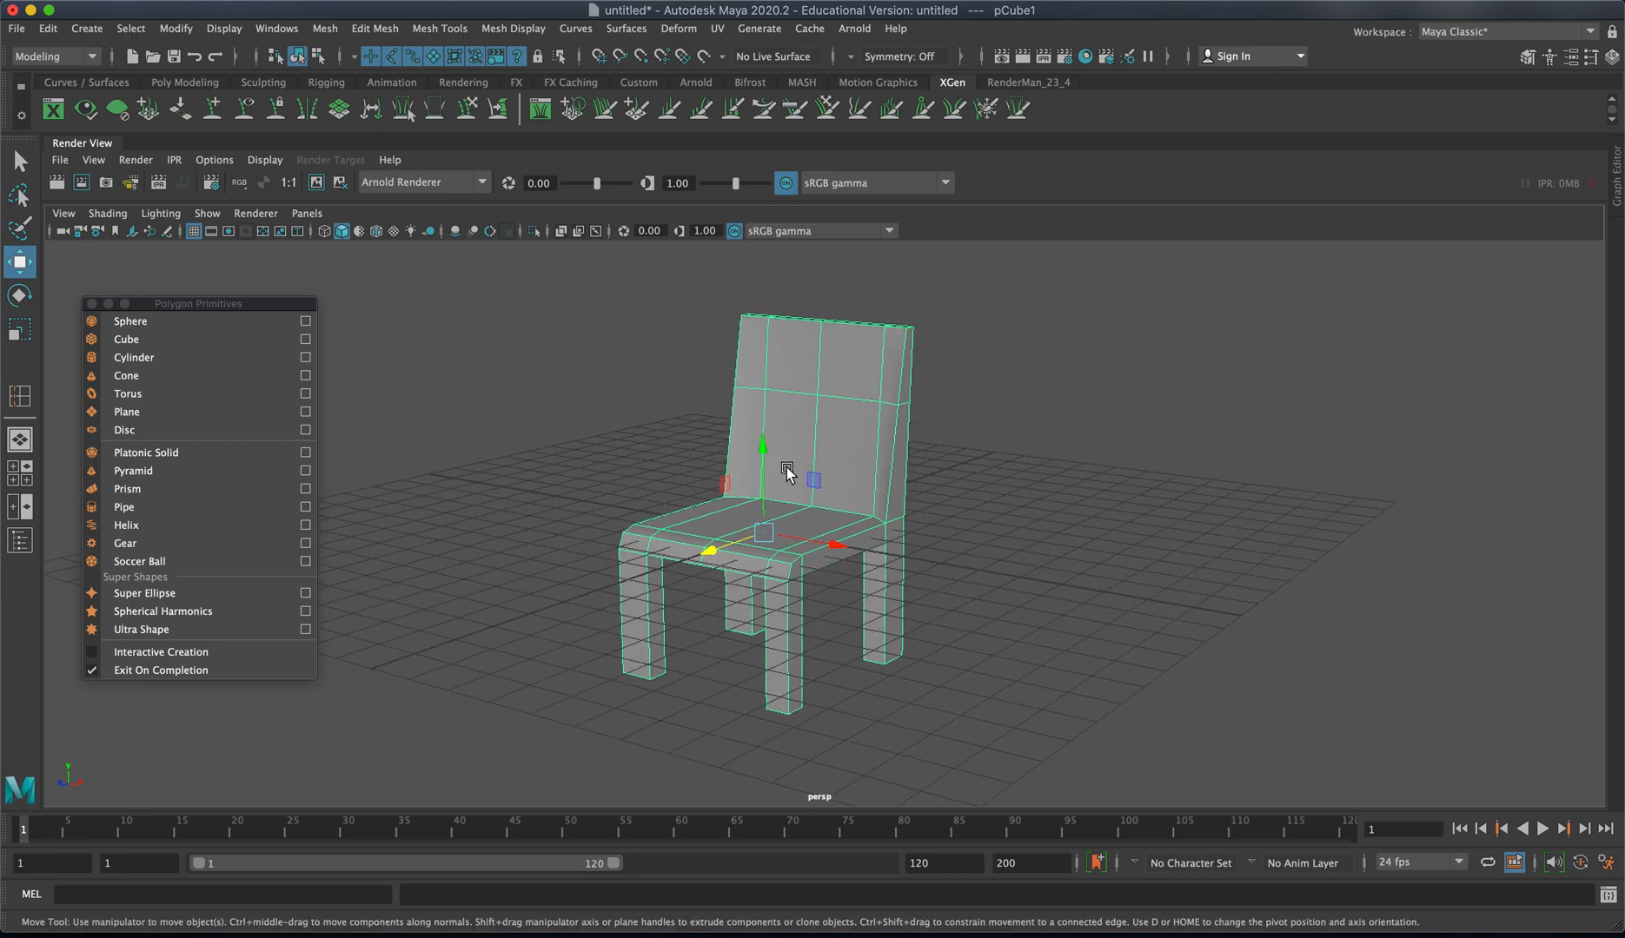